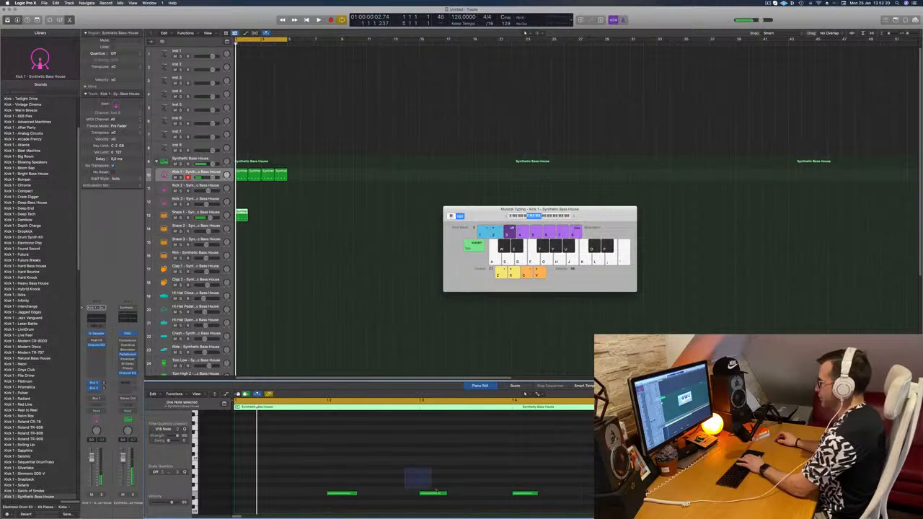
Keep only the notes on beats 2 and 4 in the Snare 1 region and copy the region to bars 2 through 4.
{"action": "left_click_drag", "start_coordinate": [329, 476], "coordinate": [591, 508]}
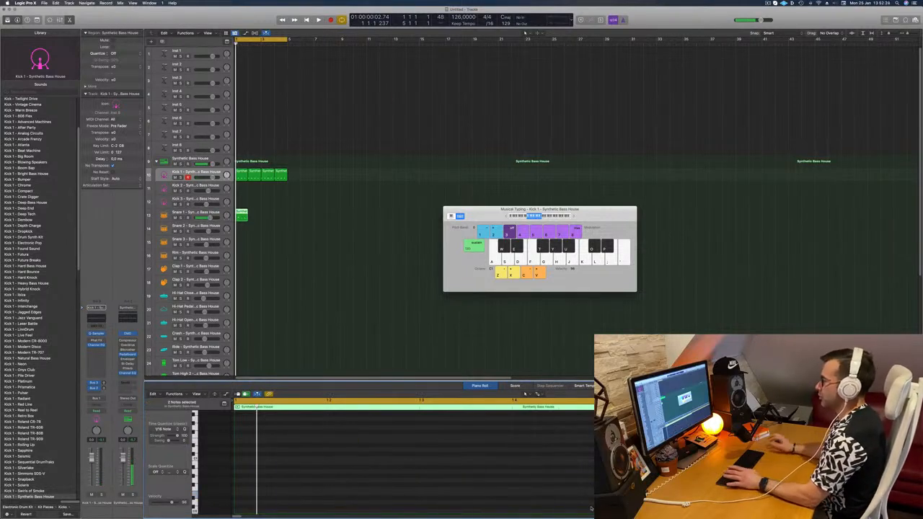
{"action": "left_click_drag", "start_coordinate": [242, 214], "coordinate": [254, 214]}
{"action": "mouse_move", "coordinate": [284, 212]}
{"action": "left_mouse_down"}
{"action": "mouse_move", "coordinate": [240, 218]}
{"action": "mouse_move", "coordinate": [272, 212]}
{"action": "left_mouse_up"}
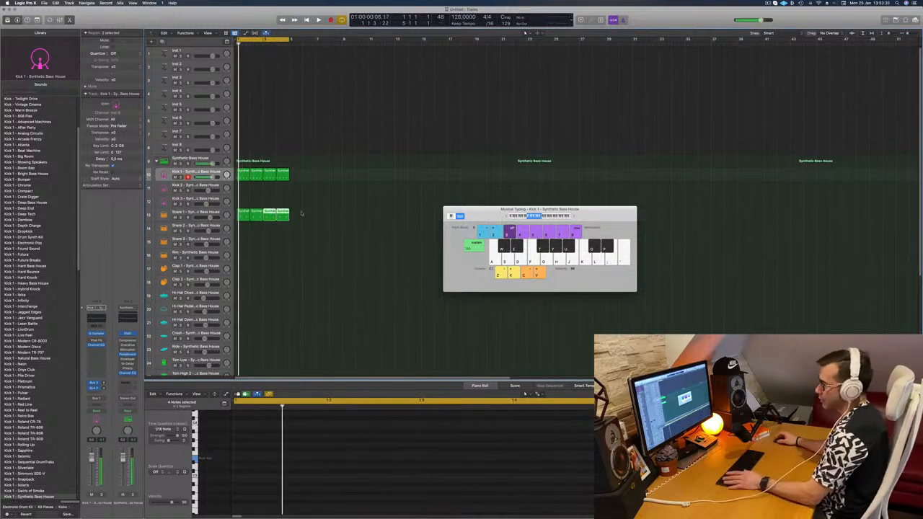
Copy the first Kick 1 region to the Hi-Hat Closed track and shift its four notes onto the offbeats.
{"action": "scroll", "coordinate": [310, 243], "scroll_direction": "down", "scroll_amount": 2}
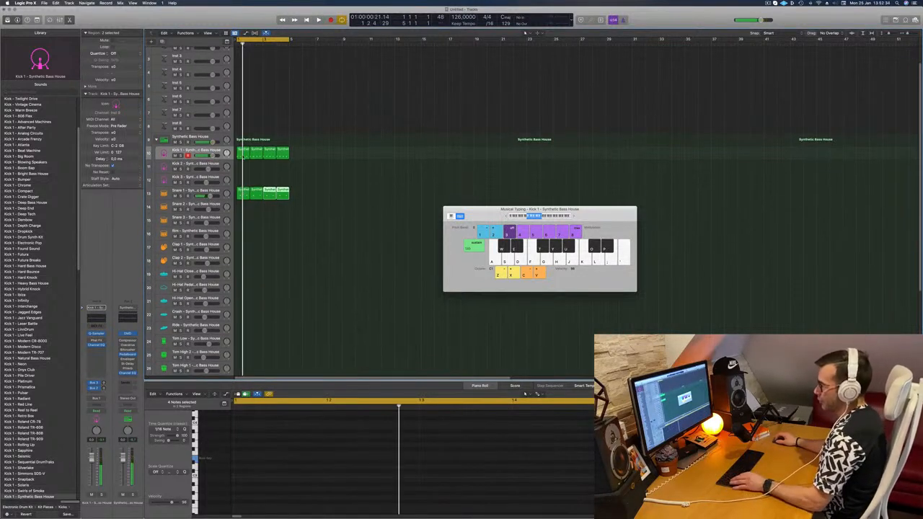
{"action": "left_click", "coordinate": [244, 153]}
{"action": "left_click_drag", "start_coordinate": [244, 153], "coordinate": [240, 279]}
{"action": "left_click_drag", "start_coordinate": [253, 439], "coordinate": [592, 501]}
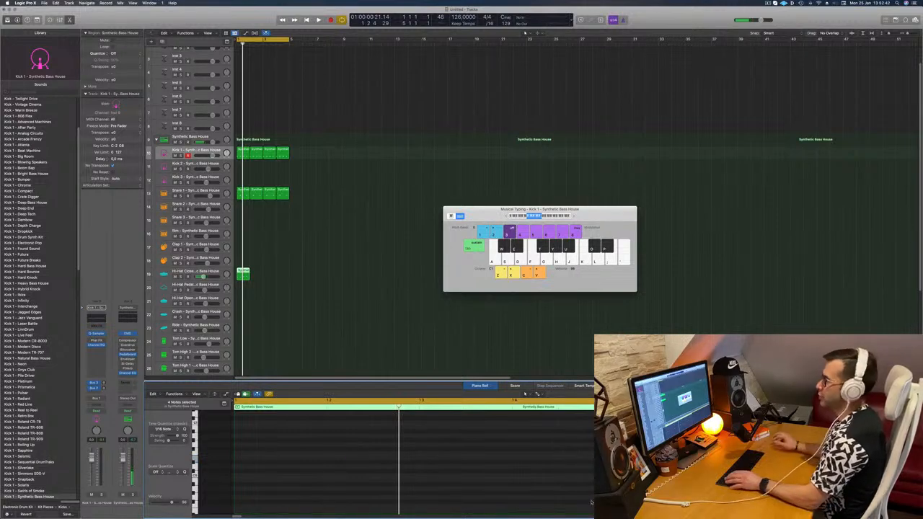
{"action": "scroll", "coordinate": [513, 473], "scroll_direction": "up", "scroll_amount": 6}
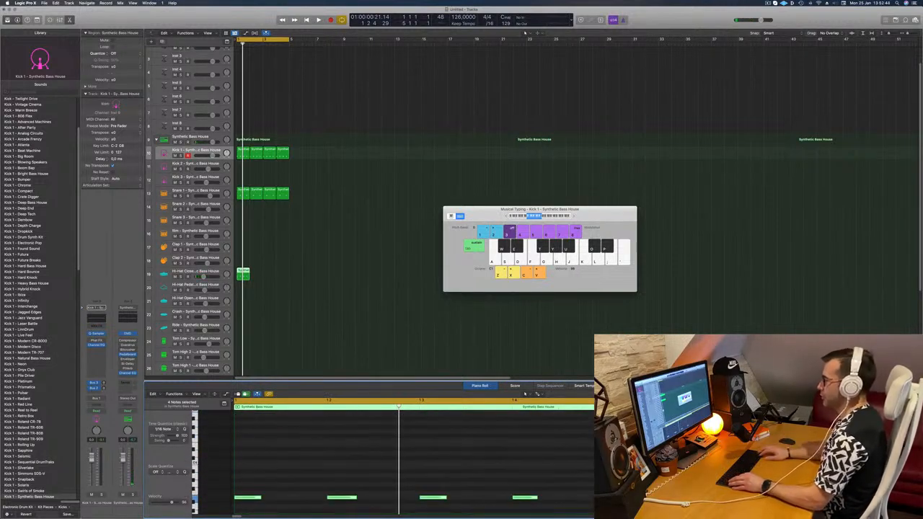
{"action": "key", "text": "alt+Right"}
{"action": "key", "text": "alt+Right"}
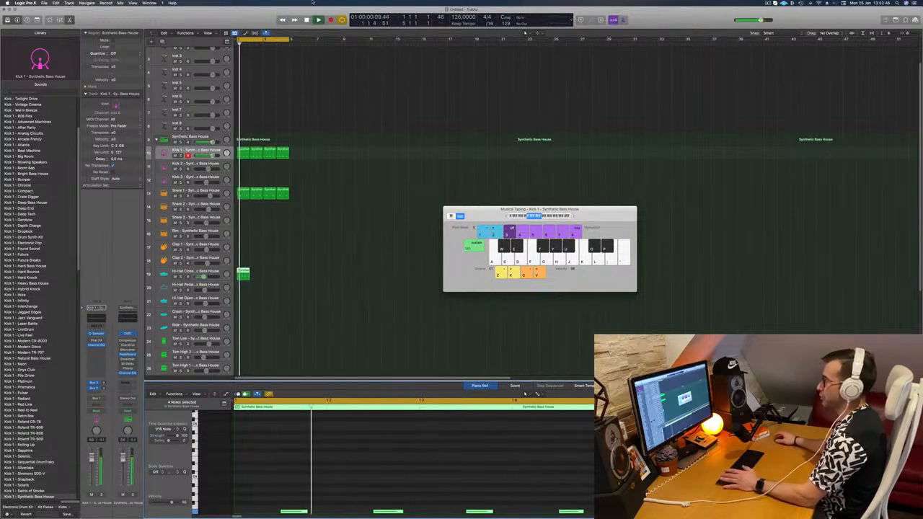
Copy the Hi-Hat Closed region to bars 2 through 4 and play the loop.
{"action": "left_click_drag", "start_coordinate": [244, 275], "coordinate": [272, 274]}
{"action": "left_click", "coordinate": [244, 275], "text": "shift"}
{"action": "key", "text": "space"}
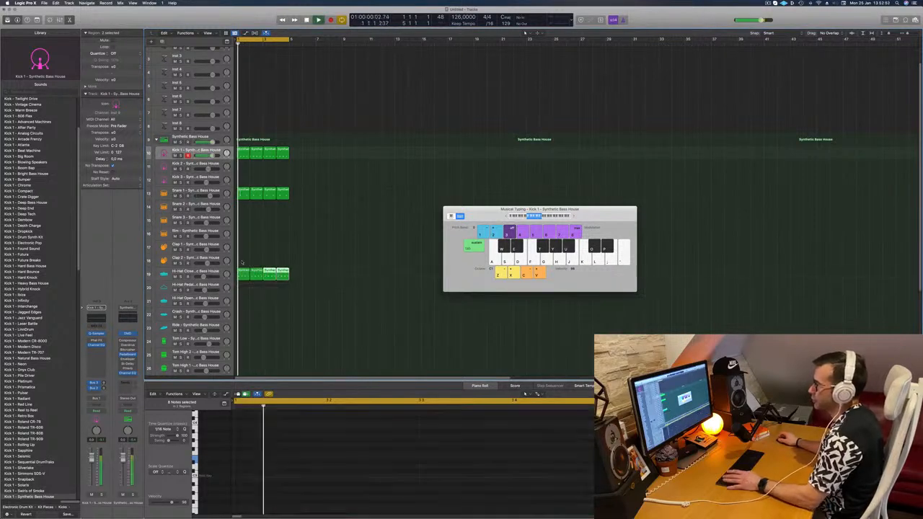
Audition the loop with the Hi-Hat Closed track selected, and lower the Snare 1 track's volume.
{"action": "left_click", "coordinate": [184, 272]}
{"action": "key", "text": "space"}
{"action": "key", "text": "space"}
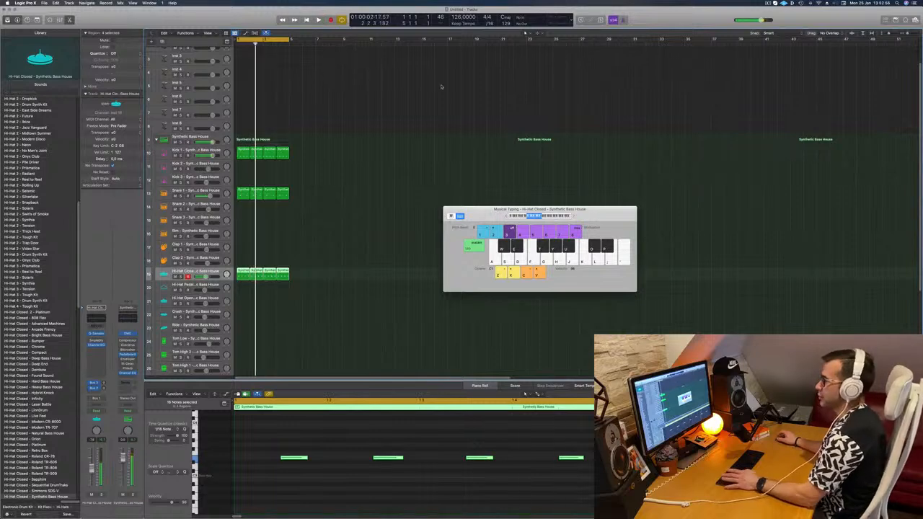
{"action": "left_click", "coordinate": [189, 191]}
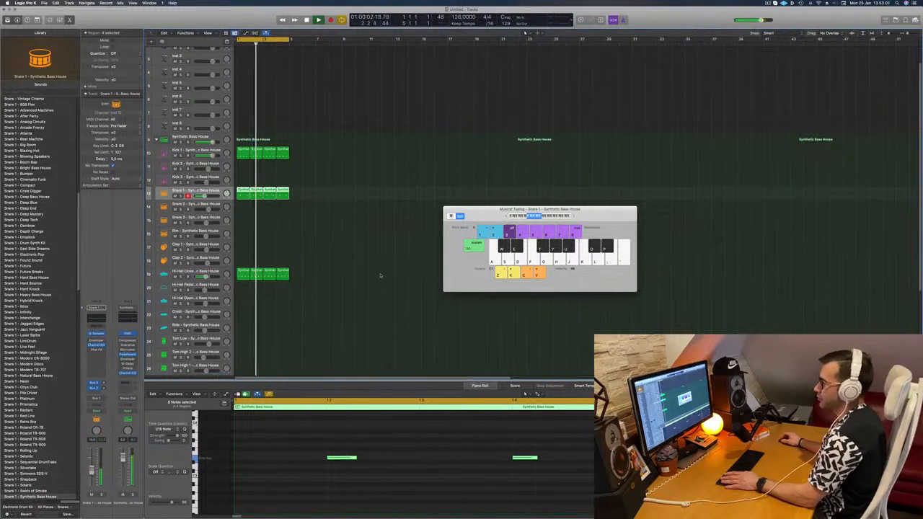
Undo the last Hi-Hat Closed region edits and copy its first two regions into bars 3 and 4 again.
{"action": "scroll", "coordinate": [380, 275], "scroll_direction": "down", "scroll_amount": 5}
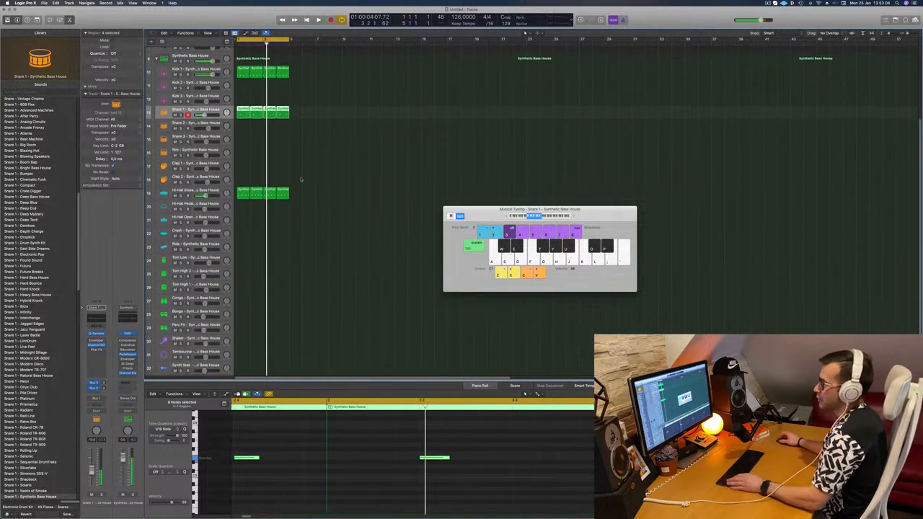
{"action": "left_click", "coordinate": [243, 193]}
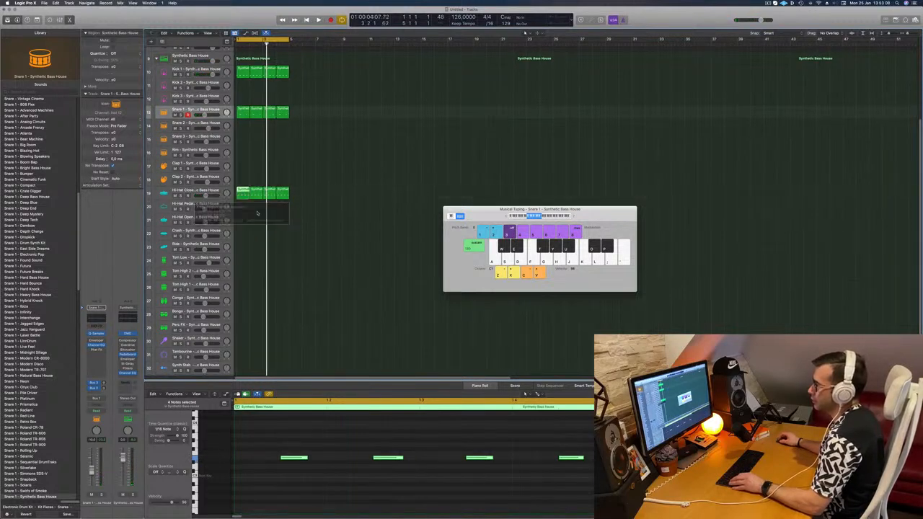
{"action": "key", "text": "super+z"}
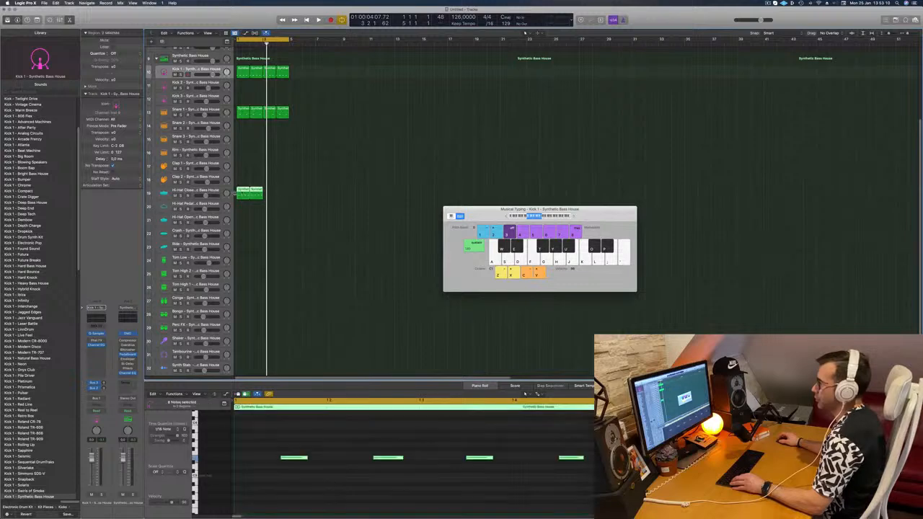
{"action": "left_click_drag", "start_coordinate": [243, 191], "coordinate": [271, 193]}
{"action": "key", "text": "space"}
Copy the first Kick 1 region to the Ride track of the Synthetic Bass House kit and audition it.
{"action": "scroll", "coordinate": [251, 253], "scroll_direction": "down", "scroll_amount": 1}
{"action": "scroll", "coordinate": [250, 253], "scroll_direction": "down", "scroll_amount": 3}
{"action": "left_click", "coordinate": [245, 153]}
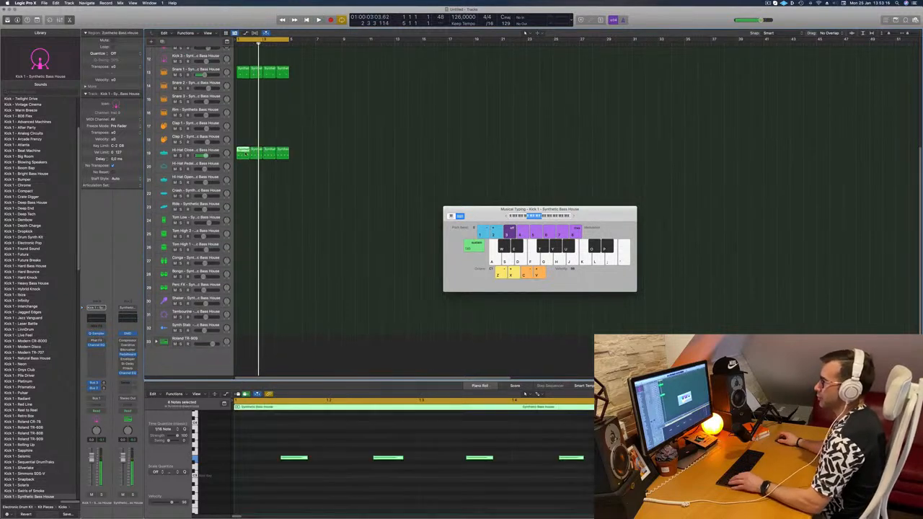
{"action": "scroll", "coordinate": [244, 70], "scroll_direction": "up", "scroll_amount": 3}
{"action": "left_click_drag", "start_coordinate": [243, 62], "coordinate": [247, 236]}
{"action": "key", "text": "space"}
{"action": "left_click_drag", "start_coordinate": [247, 452], "coordinate": [575, 490]}
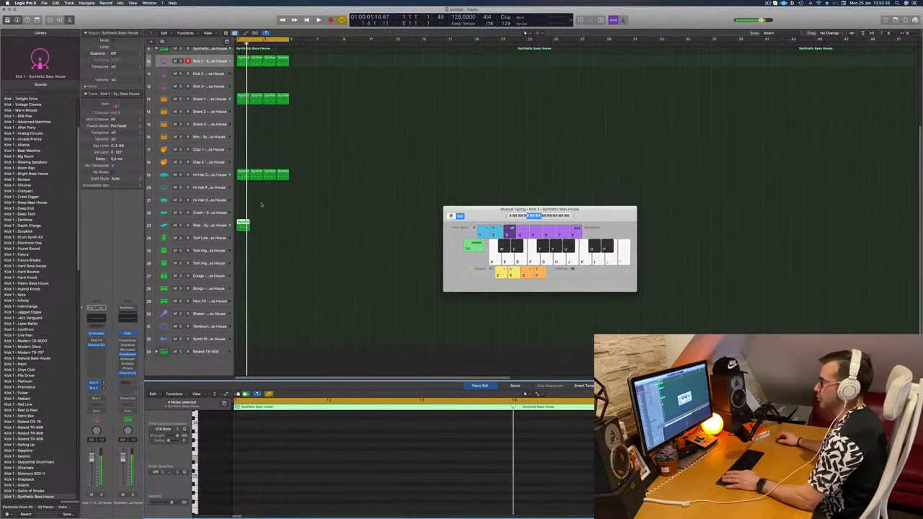
{"action": "left_click", "coordinate": [209, 227]}
{"action": "key", "text": "space"}
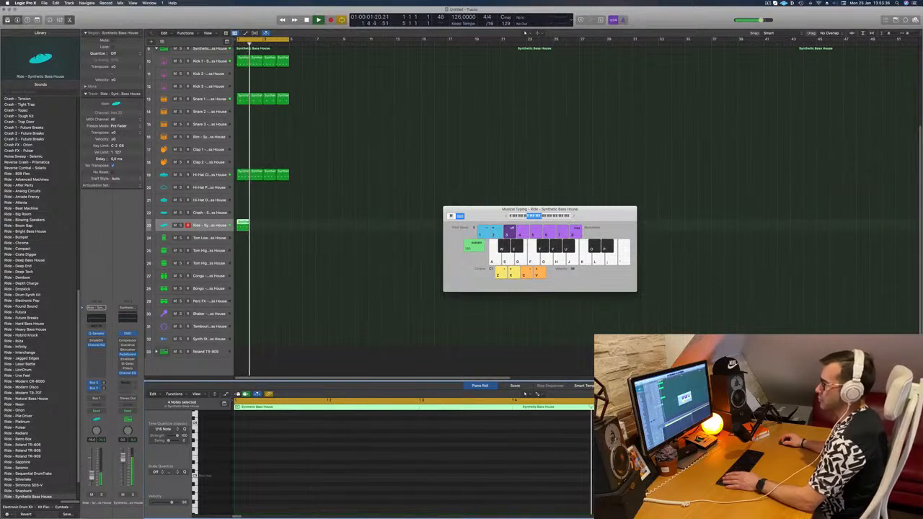
Copy the Ride region to bars 2 through 4 and play the four-bar loop.
{"action": "left_click_drag", "start_coordinate": [244, 222], "coordinate": [269, 230]}
{"action": "left_click", "coordinate": [243, 223], "text": "shift"}
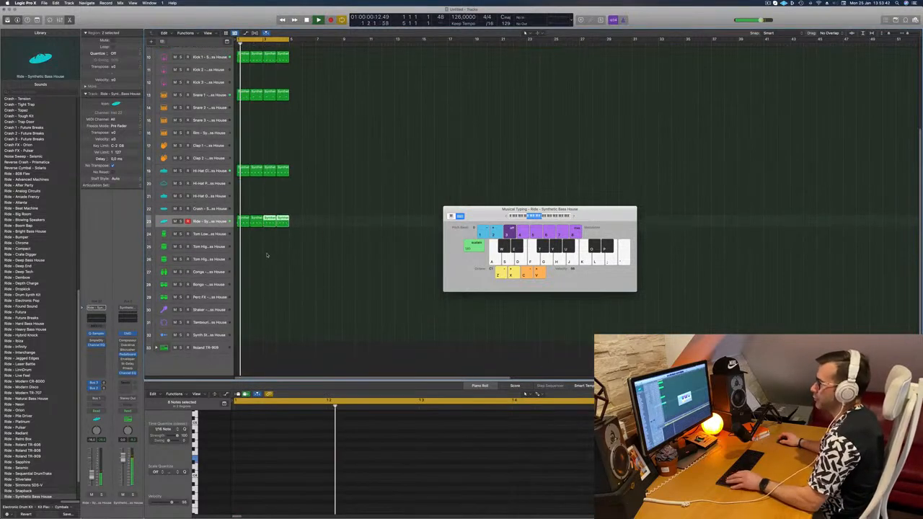
{"action": "key", "text": "super+Up"}
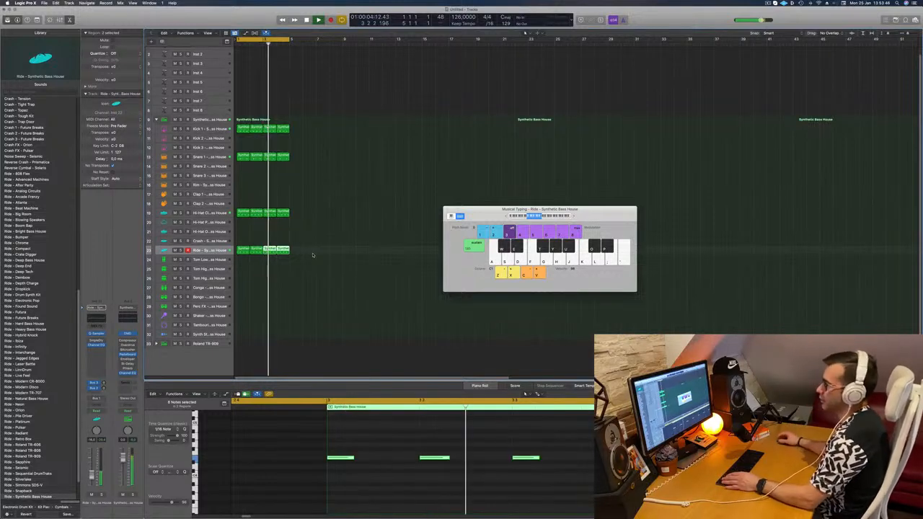
{"action": "key", "text": "space"}
{"action": "key", "text": "space"}
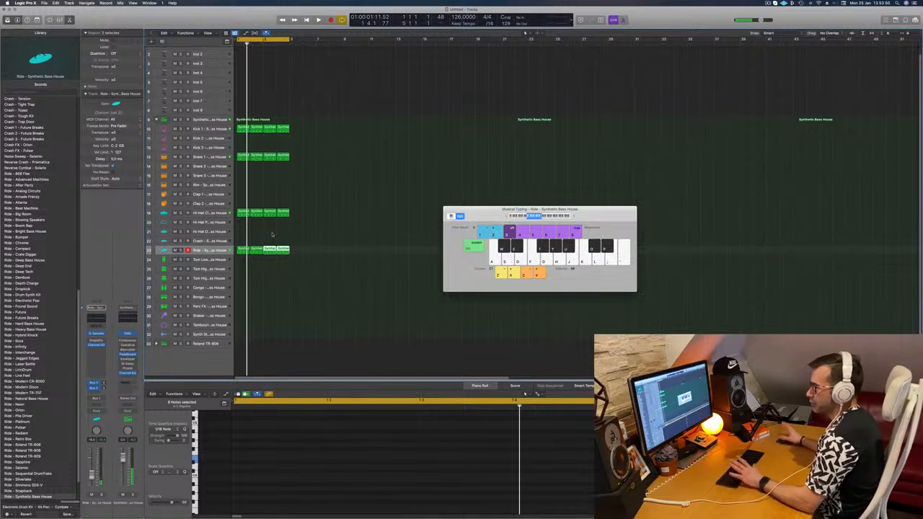
{"action": "key", "text": "space"}
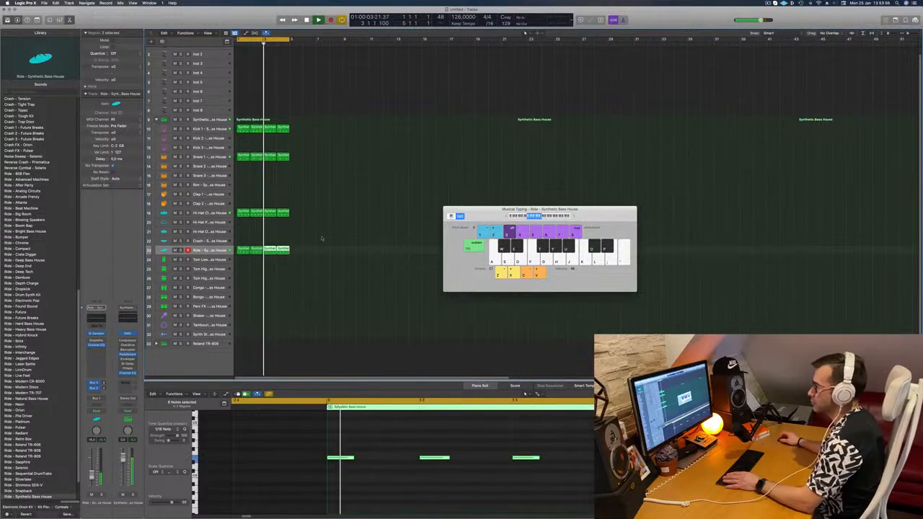
Duplicate the notes of all four Ride regions onto the offbeats for an eighth-note pattern and play the result.
{"action": "left_click_drag", "start_coordinate": [238, 260], "coordinate": [239, 260]}
{"action": "left_click", "coordinate": [268, 465]}
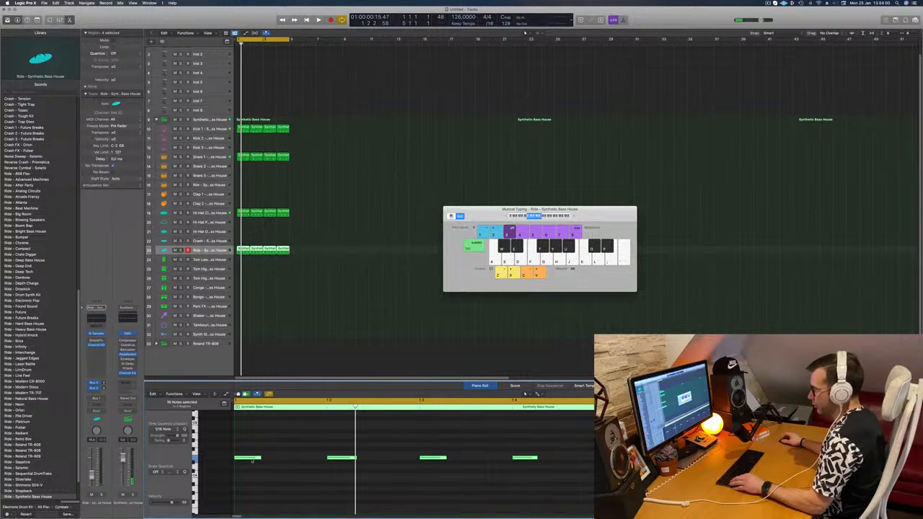
{"action": "left_click_drag", "start_coordinate": [252, 460], "coordinate": [298, 460]}
{"action": "key", "text": "space"}
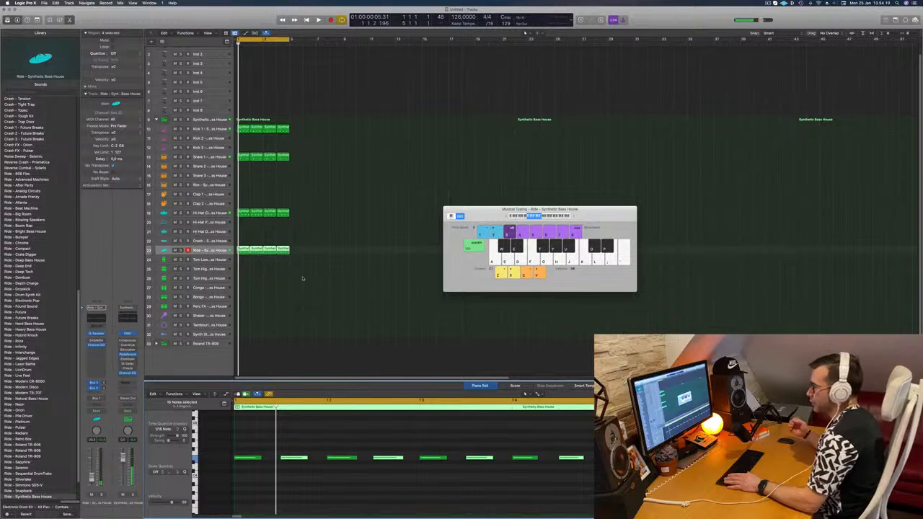
{"action": "key", "text": "space"}
{"action": "key", "text": "space"}
{"action": "key", "text": "space"}
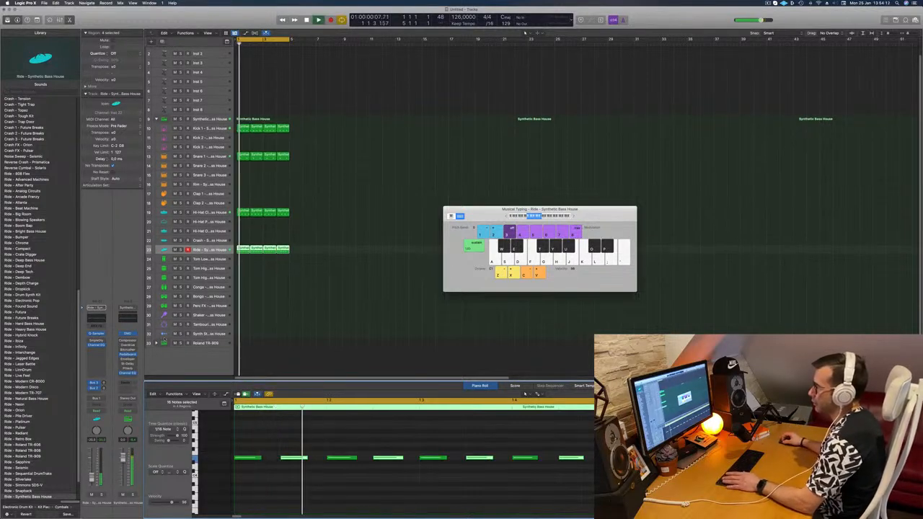
Expand the Roland TR-909 track stack and copy the first Hi-Hat Closed region to its Rim track.
{"action": "left_click", "coordinate": [156, 344]}
{"action": "scroll", "coordinate": [312, 304], "scroll_direction": "down", "scroll_amount": 10}
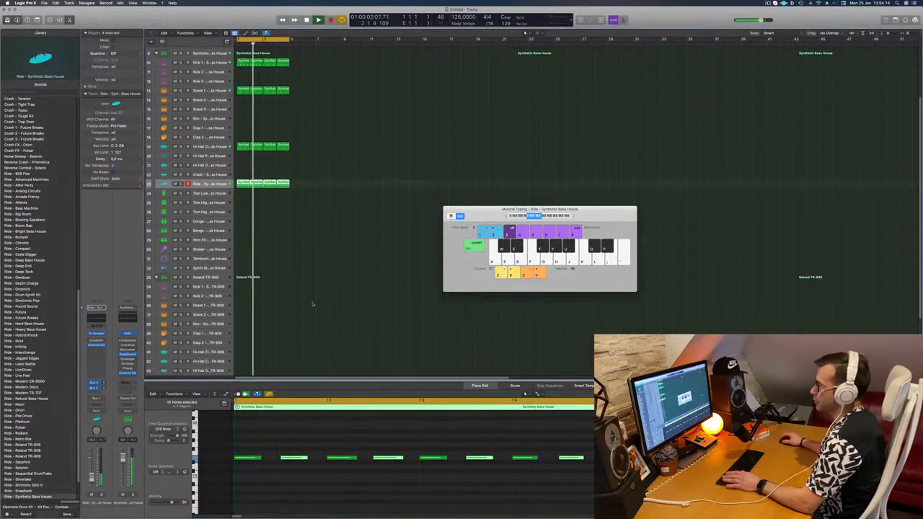
{"action": "scroll", "coordinate": [312, 304], "scroll_direction": "down", "scroll_amount": 1}
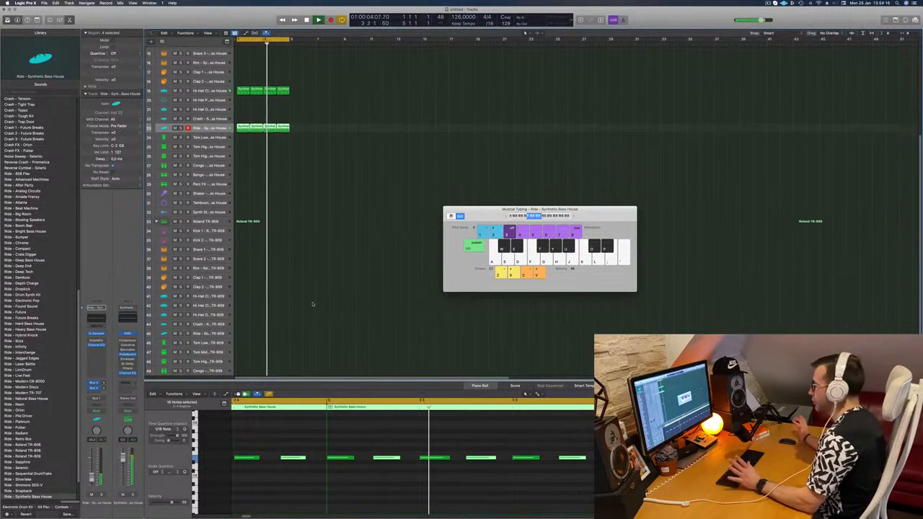
{"action": "scroll", "coordinate": [313, 304], "scroll_direction": "down", "scroll_amount": 2}
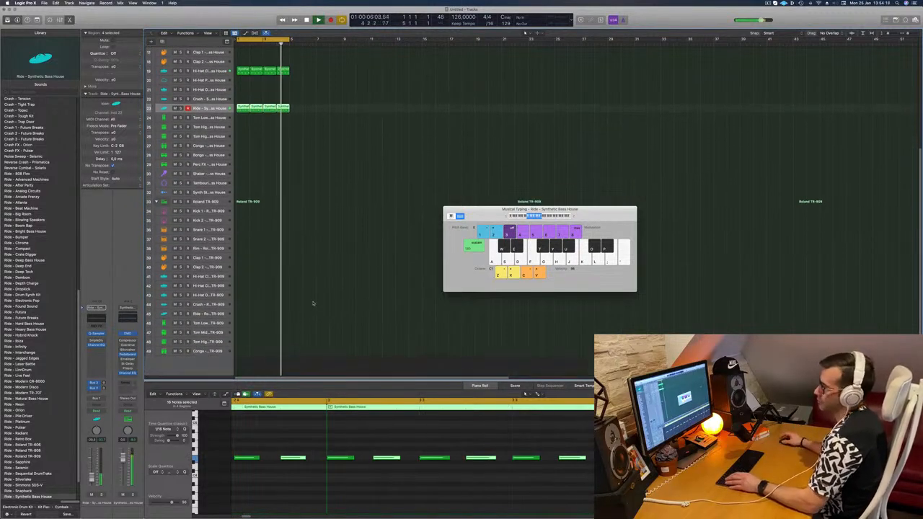
{"action": "scroll", "coordinate": [337, 232], "scroll_direction": "up", "scroll_amount": 3}
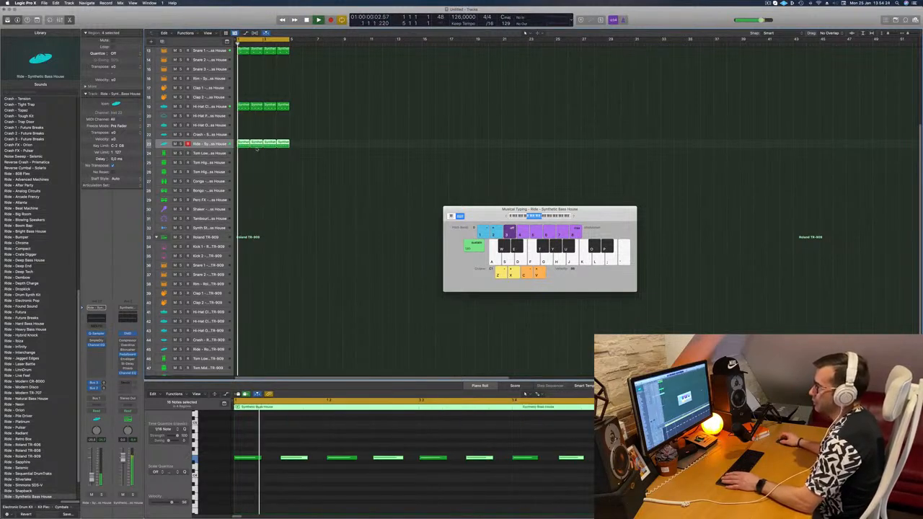
{"action": "left_click_drag", "start_coordinate": [246, 159], "coordinate": [246, 292]}
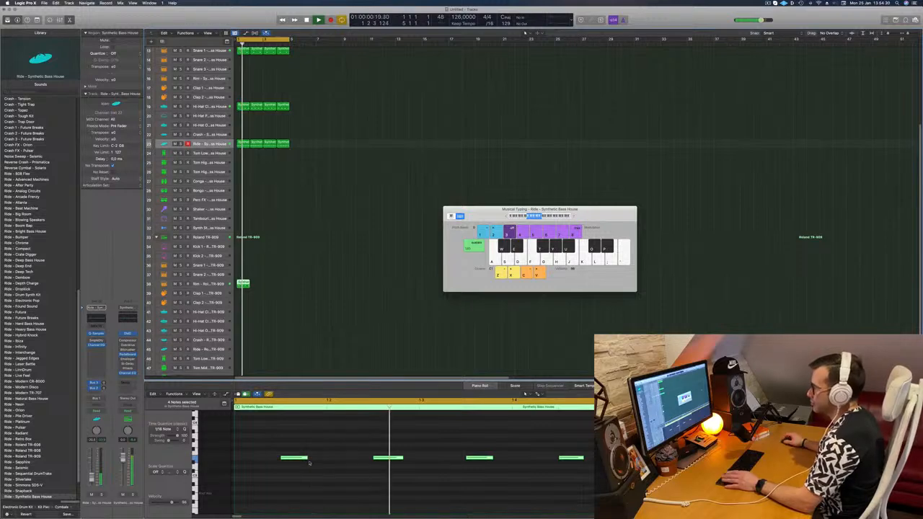
Reduce the TR-909 Rim region to one note on the last sixteenth of beat 1 and copy it to bars 2 through 4.
{"action": "mouse_move", "coordinate": [279, 441]}
{"action": "left_mouse_down"}
{"action": "mouse_move", "coordinate": [591, 476]}
{"action": "mouse_move", "coordinate": [503, 457]}
{"action": "mouse_move", "coordinate": [322, 463]}
{"action": "left_mouse_up"}
{"action": "key", "text": "Delete"}
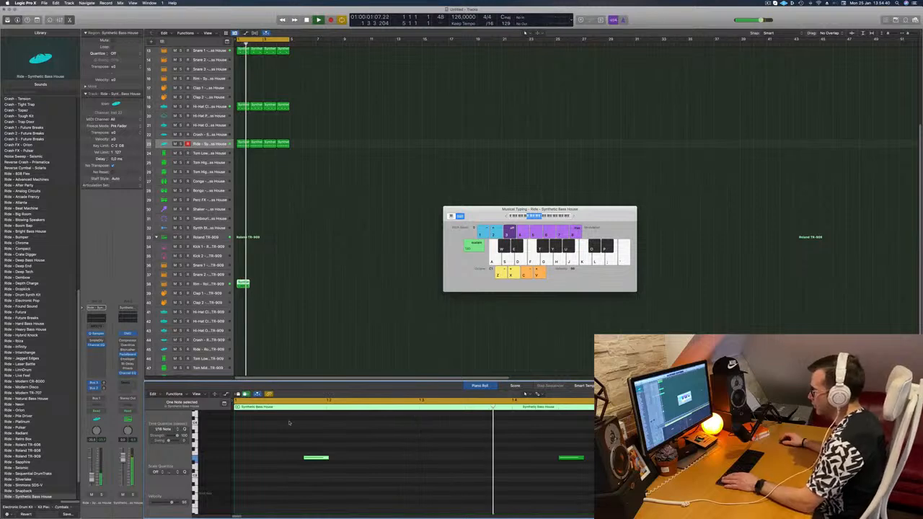
{"action": "left_click_drag", "start_coordinate": [245, 285], "coordinate": [273, 285]}
Copy the first Kick 1 region to the Clap 1 track of the Synthetic Bass House kit.
{"action": "scroll", "coordinate": [252, 308], "scroll_direction": "up", "scroll_amount": 1}
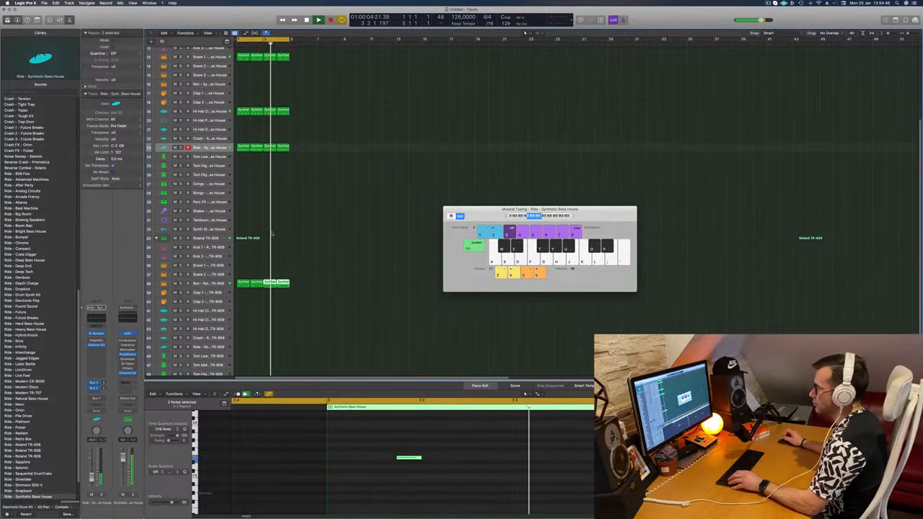
{"action": "scroll", "coordinate": [242, 224], "scroll_direction": "up", "scroll_amount": 5}
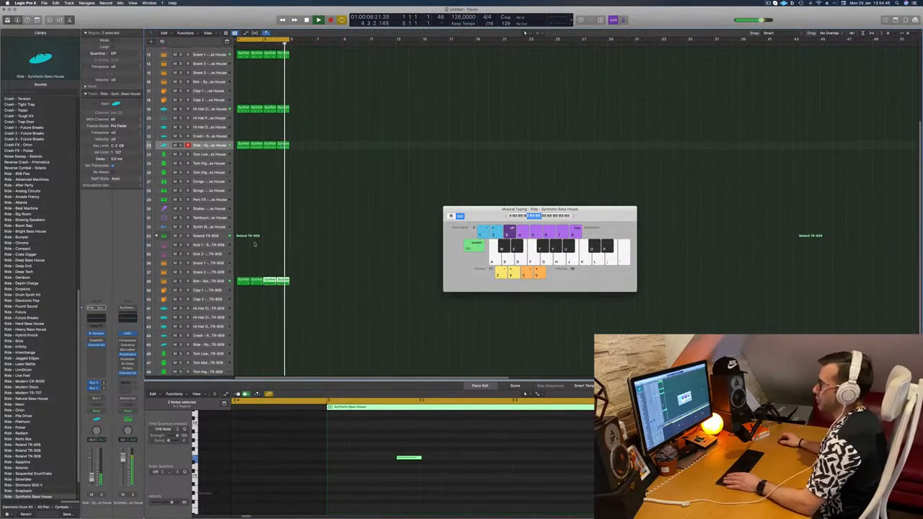
{"action": "scroll", "coordinate": [297, 184], "scroll_direction": "up", "scroll_amount": 2}
{"action": "scroll", "coordinate": [325, 166], "scroll_direction": "down", "scroll_amount": 3}
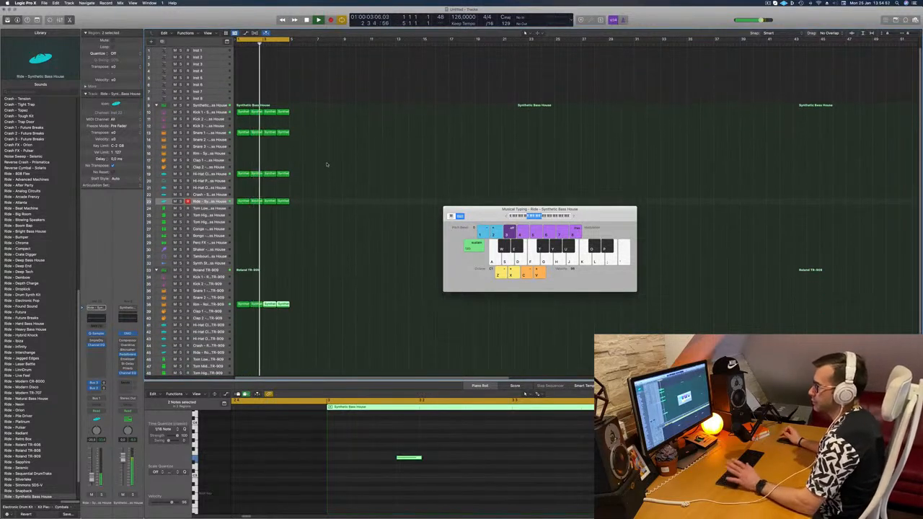
{"action": "left_click", "coordinate": [295, 160]}
{"action": "left_click", "coordinate": [242, 113]}
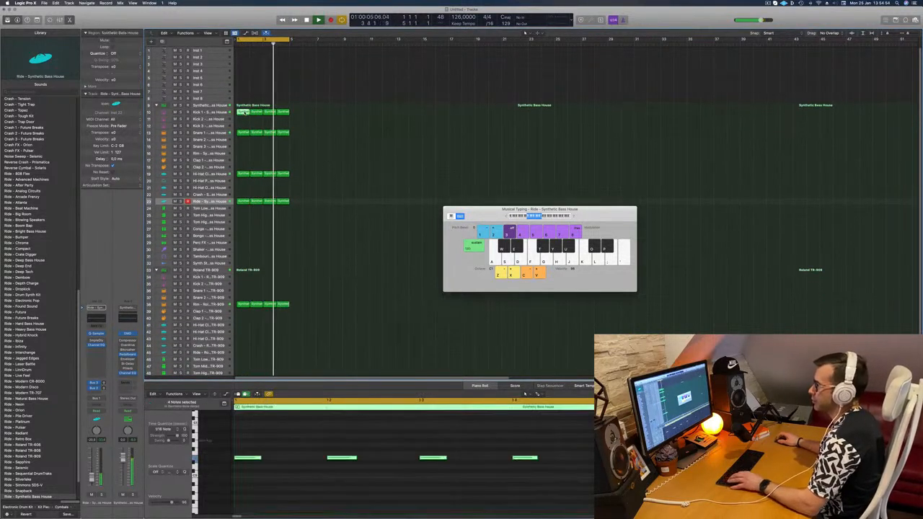
{"action": "left_click_drag", "start_coordinate": [242, 113], "coordinate": [243, 161]}
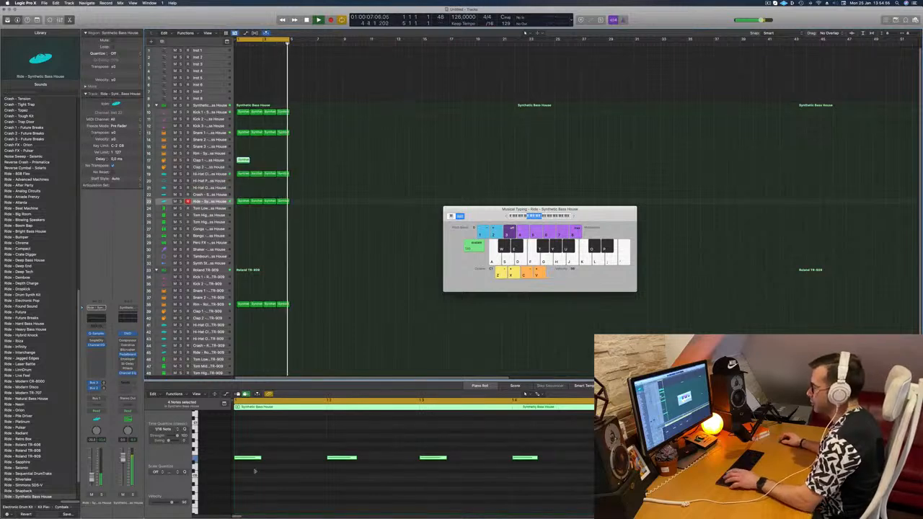
Keep only the beat 3 note in the Clap 1 region and copy the region to bars 2 through 4.
{"action": "left_click_drag", "start_coordinate": [251, 437], "coordinate": [495, 437]}
{"action": "key", "text": "Delete"}
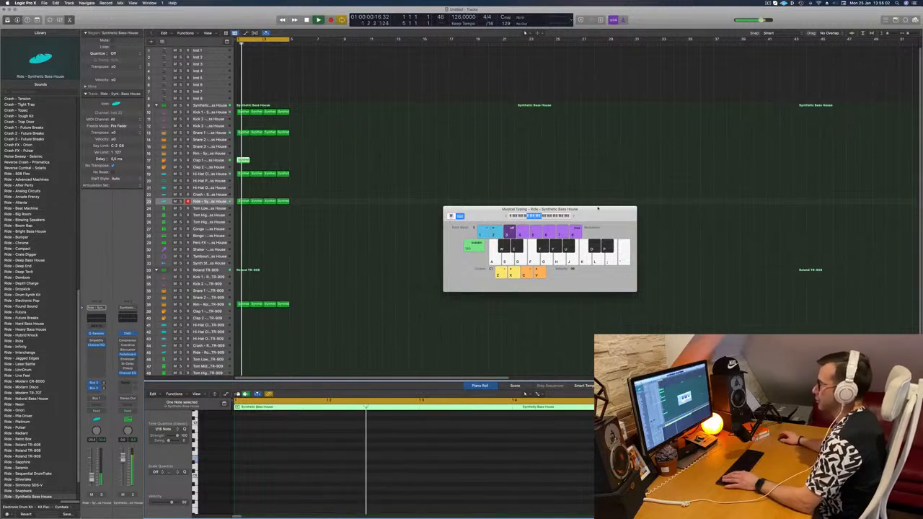
{"action": "left_click_drag", "start_coordinate": [243, 161], "coordinate": [269, 165]}
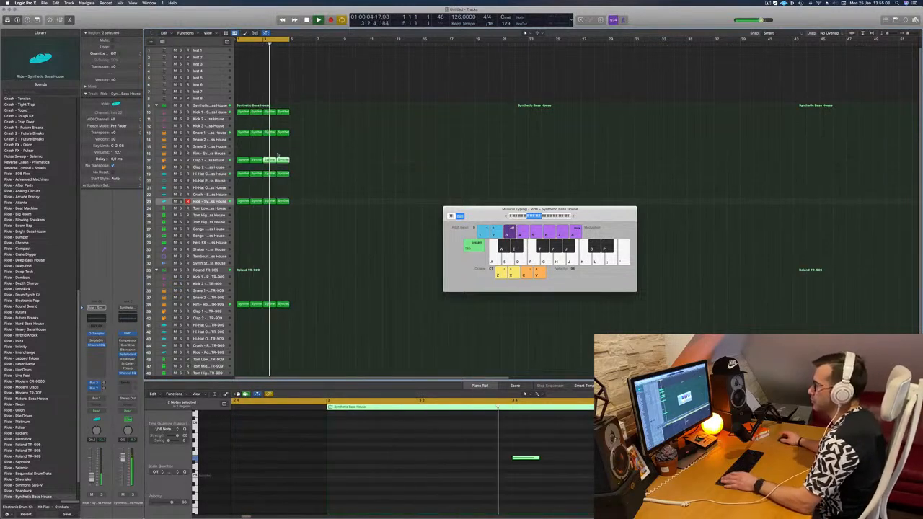
Select the Clap 1 track of the Synthetic Bass House kit and adjust its Bus 2 send level.
{"action": "left_click", "coordinate": [208, 159]}
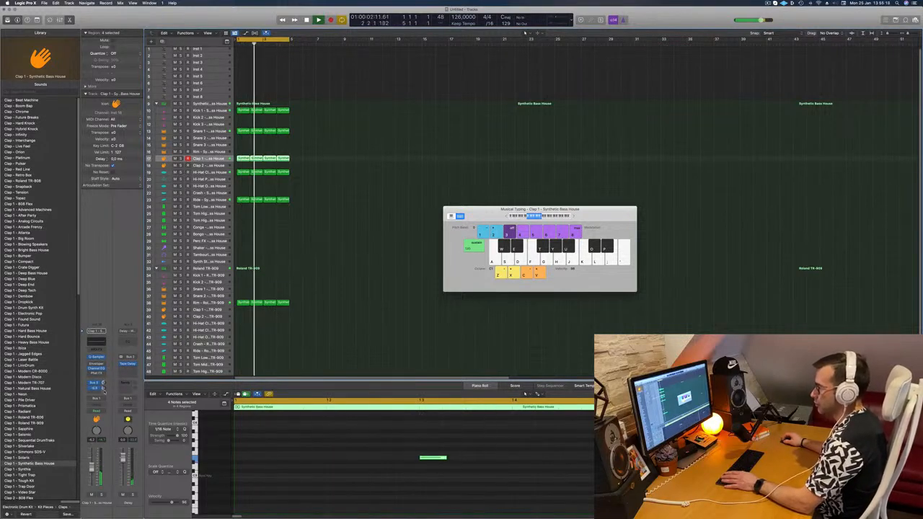
{"action": "left_click", "coordinate": [308, 214]}
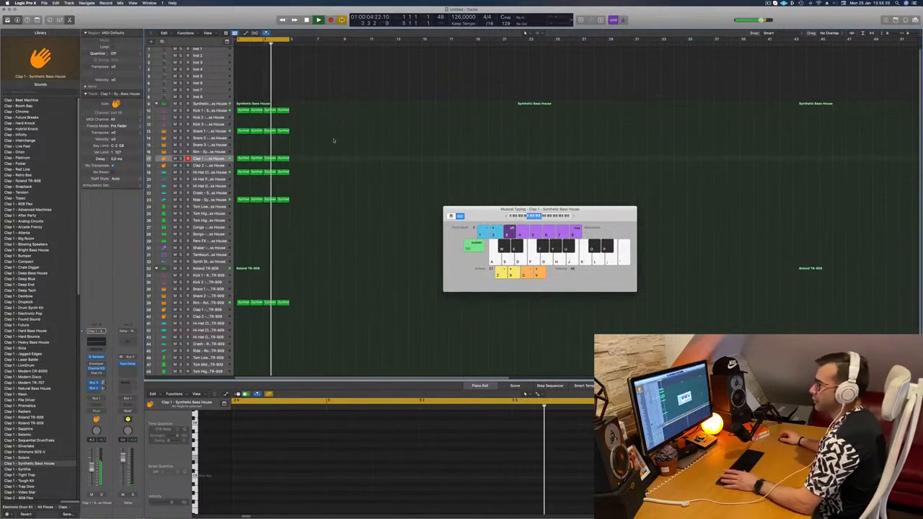
Copy the first Ride region of the Synthetic Bass House kit to its Tom High 1 track at bar 1.
{"action": "scroll", "coordinate": [336, 143], "scroll_direction": "down", "scroll_amount": 1}
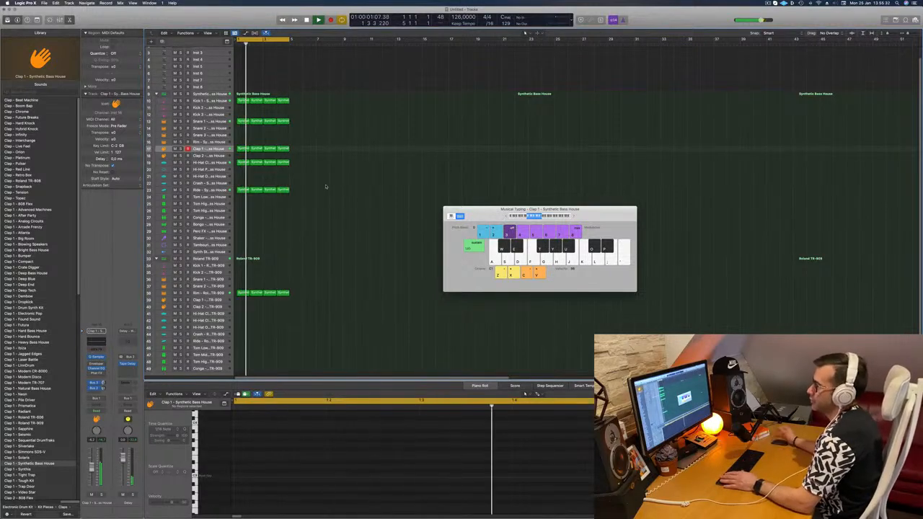
{"action": "left_click", "coordinate": [244, 189]}
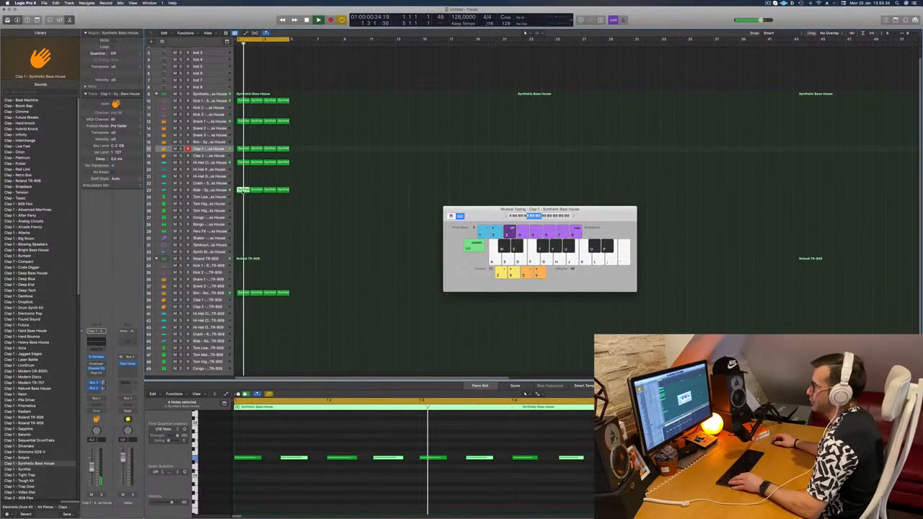
{"action": "left_click_drag", "start_coordinate": [243, 189], "coordinate": [243, 210]}
Keep only the notes on beat 3, beat 4 and the following eighth in the Tom High 1 region, and transpose them down two octaves.
{"action": "left_click_drag", "start_coordinate": [250, 445], "coordinate": [404, 471]}
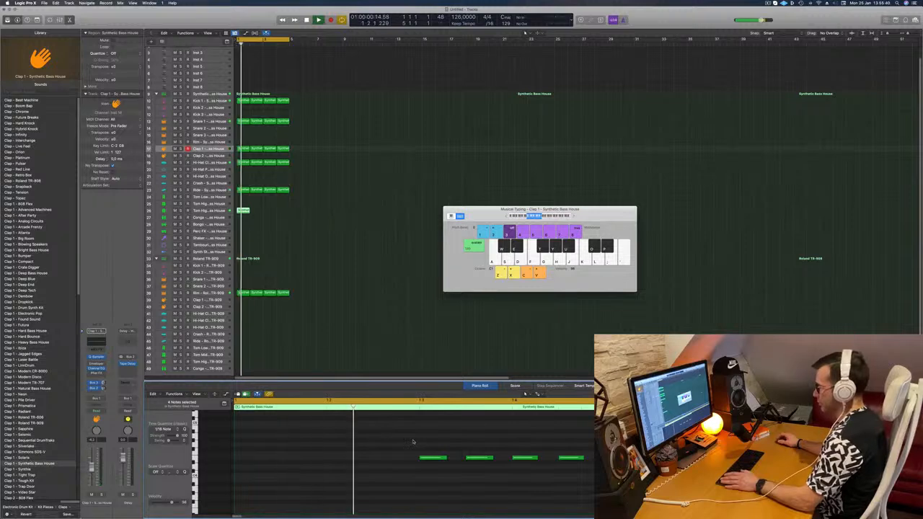
{"action": "key", "text": "Delete"}
{"action": "key", "text": "super+a"}
{"action": "key", "text": "alt+shift+Down"}
{"action": "key", "text": "alt+shift+Down"}
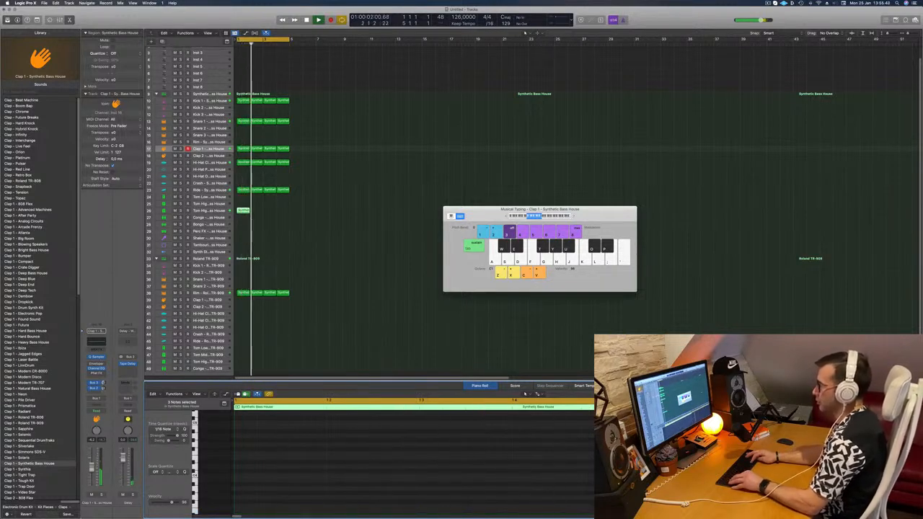
Lower the Tom High 1 track's volume while playing the loop and copy its region to bars 2 through 4.
{"action": "key", "text": "space"}
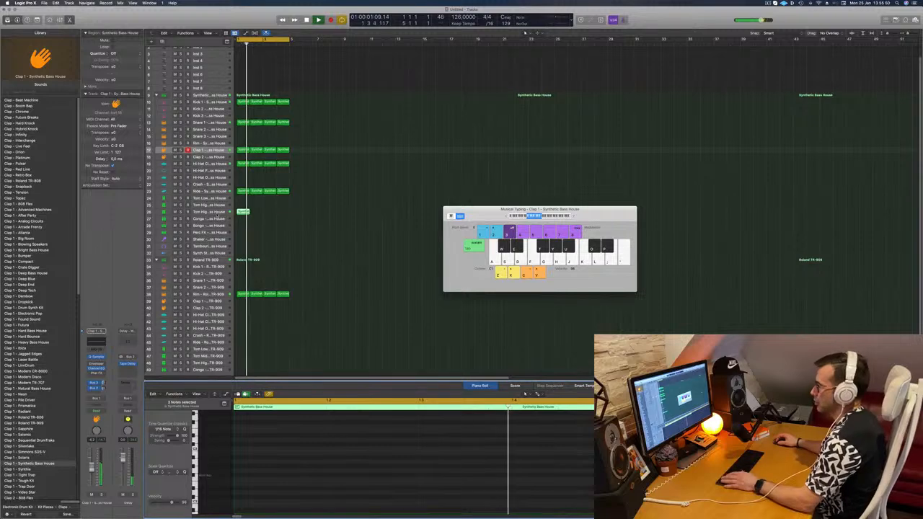
{"action": "left_click", "coordinate": [243, 211]}
{"action": "key", "text": "space"}
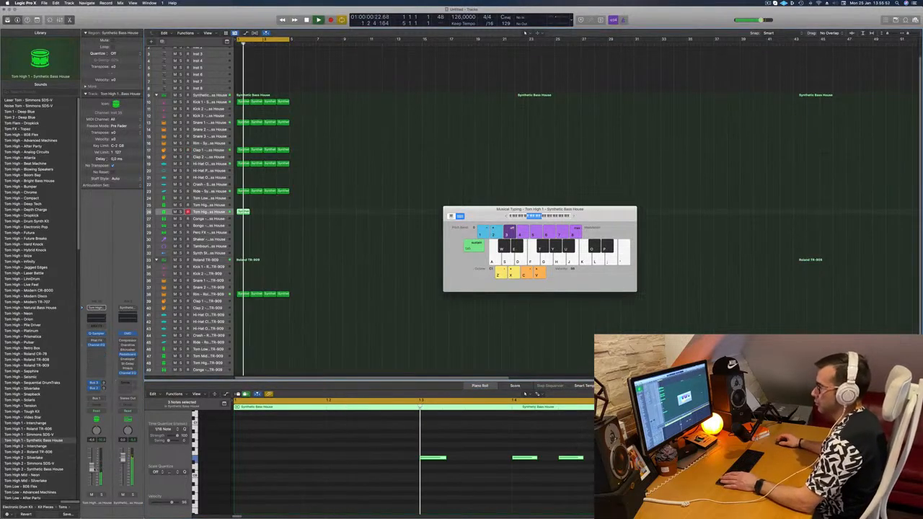
{"action": "key", "text": "space"}
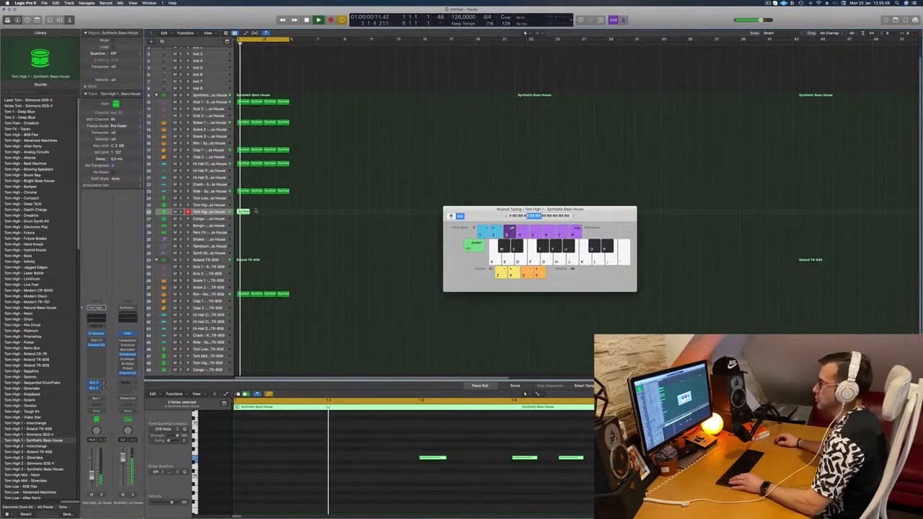
{"action": "left_click_drag", "start_coordinate": [244, 212], "coordinate": [271, 213], "text": "alt"}
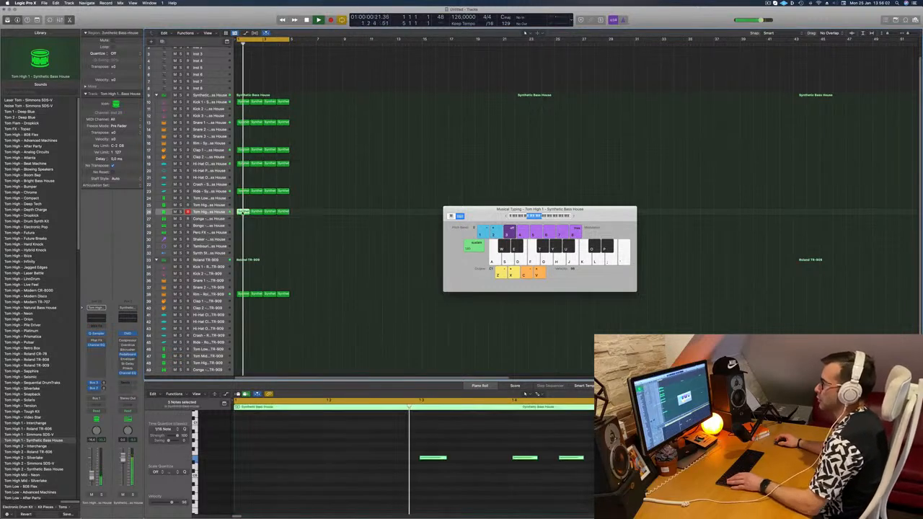
Copy the Tom High 1 region to track 25, shift its three notes two beats earlier, and repeat the region through bar 4.
{"action": "left_click_drag", "start_coordinate": [244, 211], "coordinate": [243, 206], "text": "alt"}
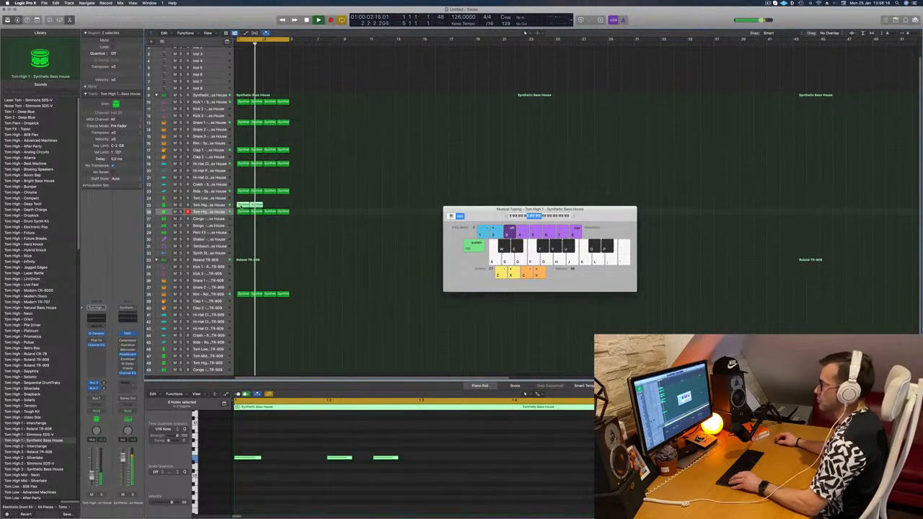
{"action": "left_click_drag", "start_coordinate": [265, 209], "coordinate": [275, 218]}
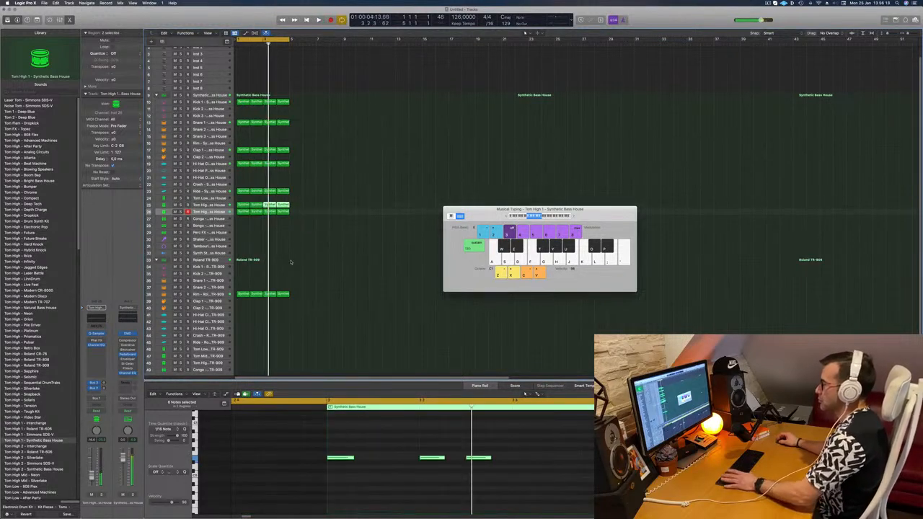
Copy the first tom region from track 25 to bar 1 of the Inst 1 track.
{"action": "scroll", "coordinate": [214, 219], "scroll_direction": "up", "scroll_amount": 2}
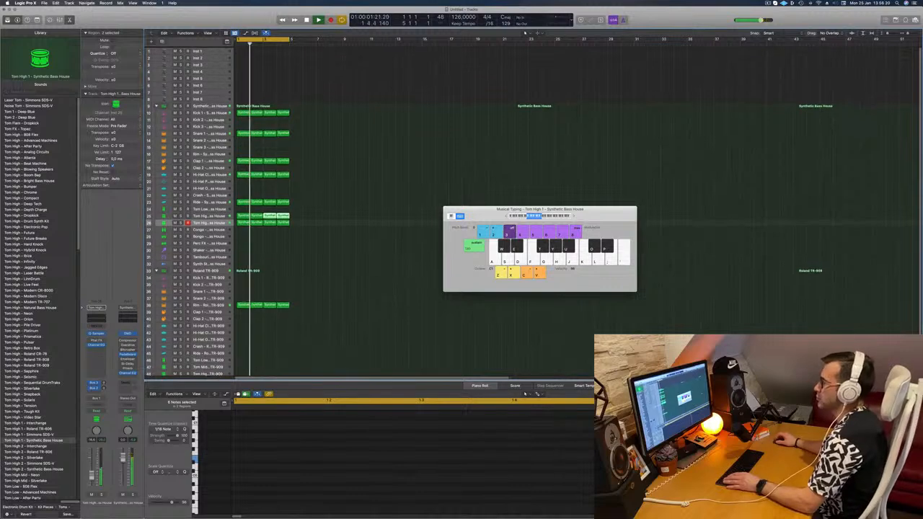
{"action": "left_click", "coordinate": [218, 51]}
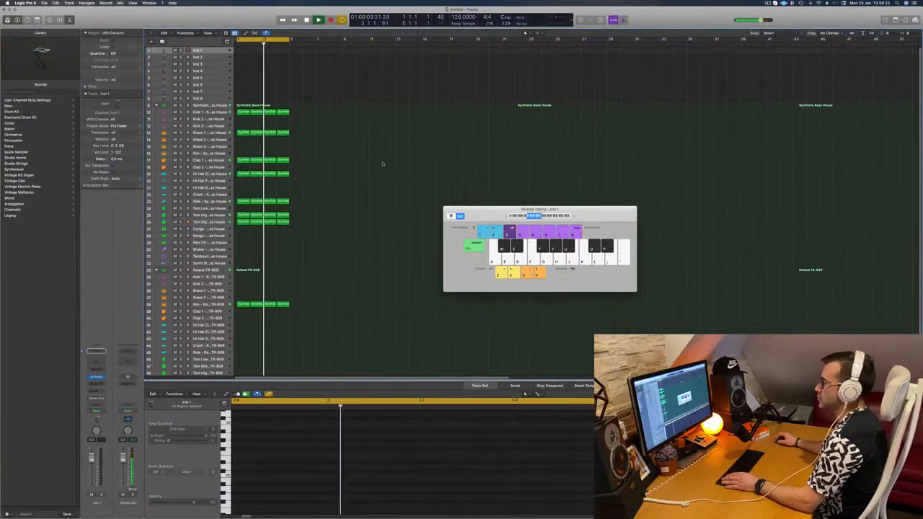
{"action": "left_click", "coordinate": [241, 216]}
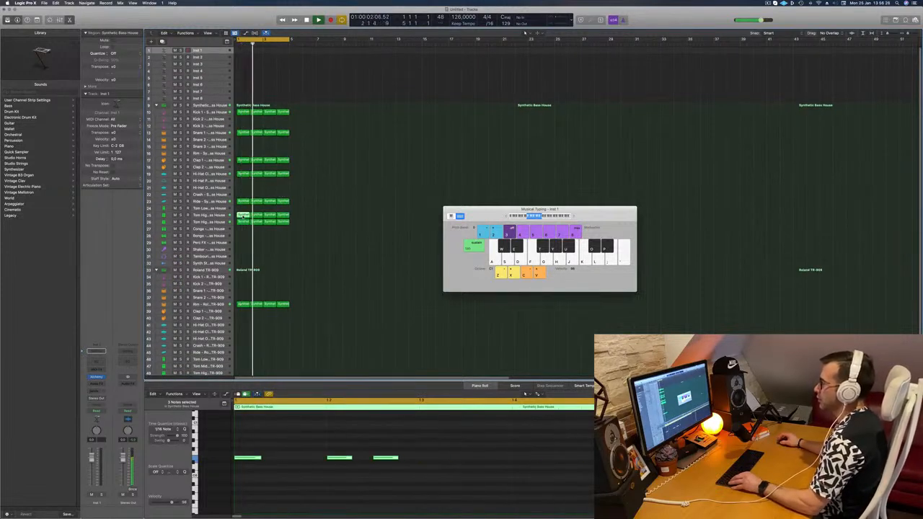
{"action": "left_click_drag", "start_coordinate": [238, 40], "coordinate": [239, 51]}
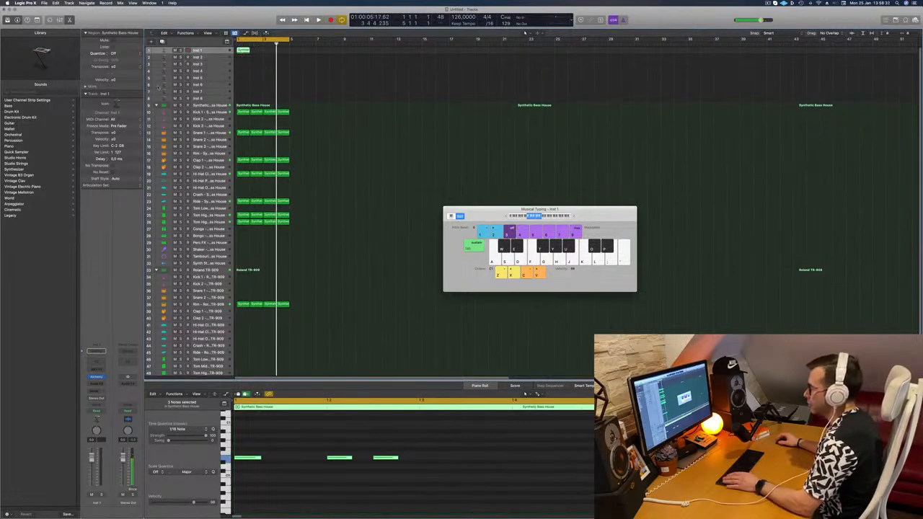
{"action": "key", "text": "space"}
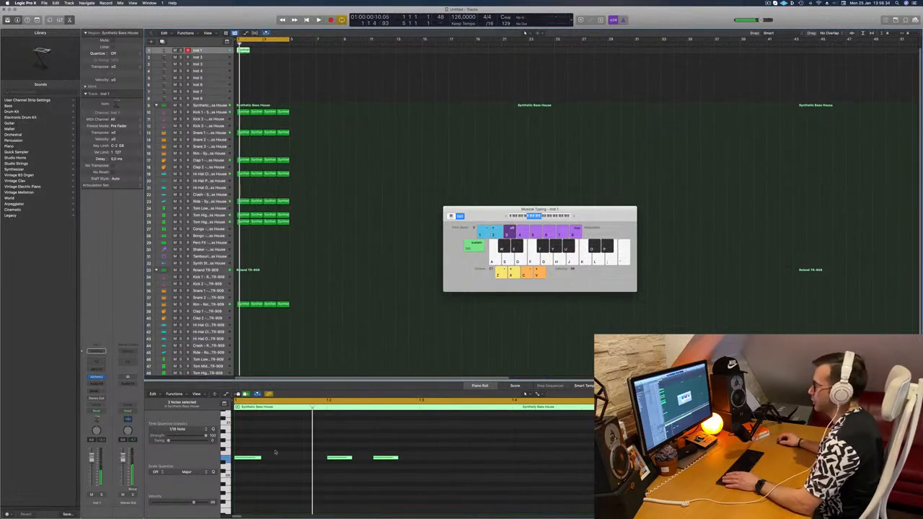
Double each of the three notes in the Inst 1 region with a copy one sixteenth later.
{"action": "mouse_move", "coordinate": [274, 442]}
{"action": "left_mouse_down"}
{"action": "mouse_move", "coordinate": [242, 477]}
{"action": "mouse_move", "coordinate": [248, 459]}
{"action": "mouse_move", "coordinate": [269, 461]}
{"action": "left_mouse_up"}
{"action": "mouse_move", "coordinate": [335, 446]}
{"action": "left_mouse_down"}
{"action": "mouse_move", "coordinate": [403, 471]}
{"action": "mouse_move", "coordinate": [394, 459]}
{"action": "mouse_move", "coordinate": [356, 461]}
{"action": "left_mouse_up"}
{"action": "key", "text": "space"}
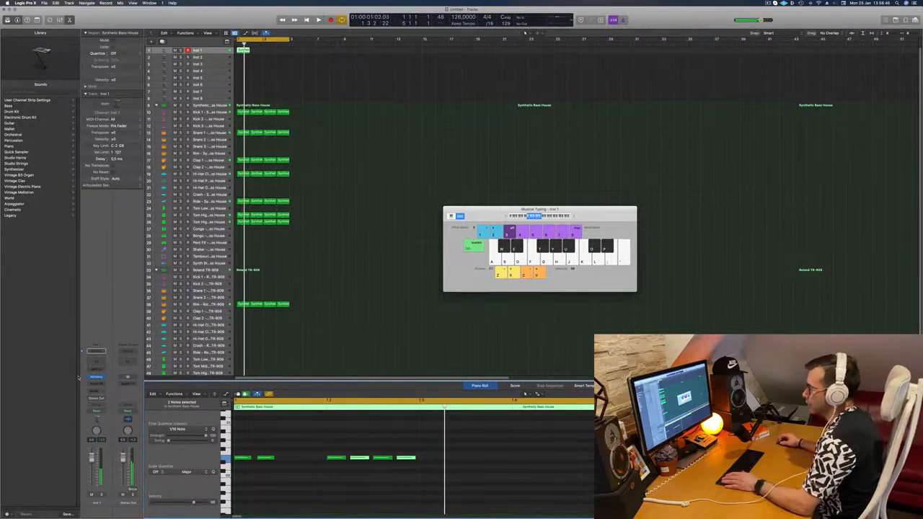
Open the Alchemy instrument of Inst 1 and copy the region's six notes two beats later.
{"action": "left_click", "coordinate": [98, 378]}
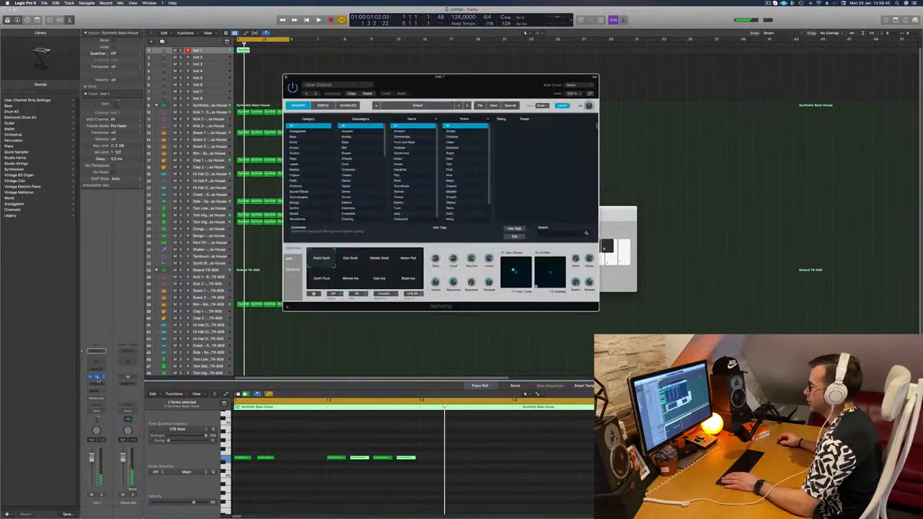
{"action": "left_click_drag", "start_coordinate": [416, 78], "coordinate": [695, 71]}
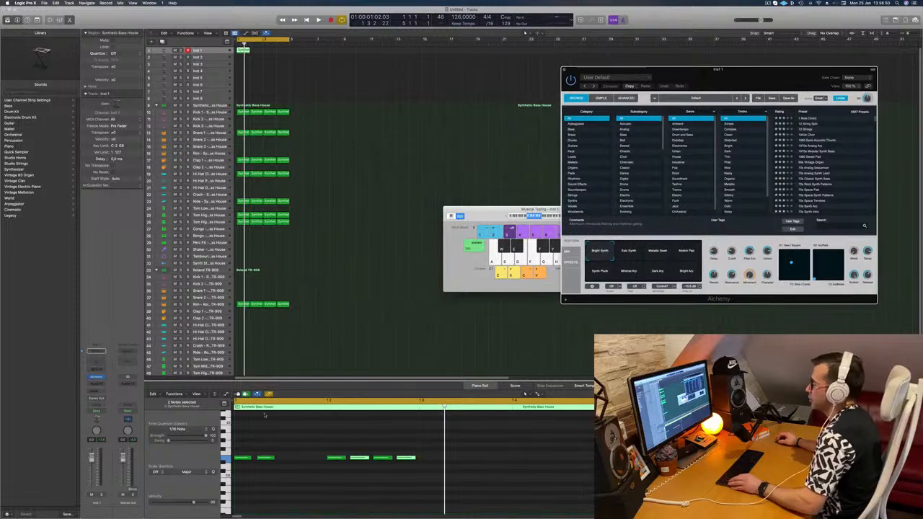
{"action": "mouse_move", "coordinate": [430, 448]}
{"action": "left_mouse_down"}
{"action": "mouse_move", "coordinate": [235, 472]}
{"action": "mouse_move", "coordinate": [240, 461]}
{"action": "mouse_move", "coordinate": [428, 460]}
{"action": "left_mouse_up"}
Filter the Alchemy presets to the Bass category, load Deep Atmospheric and play the loop.
{"action": "left_click_drag", "start_coordinate": [736, 87], "coordinate": [522, 103]}
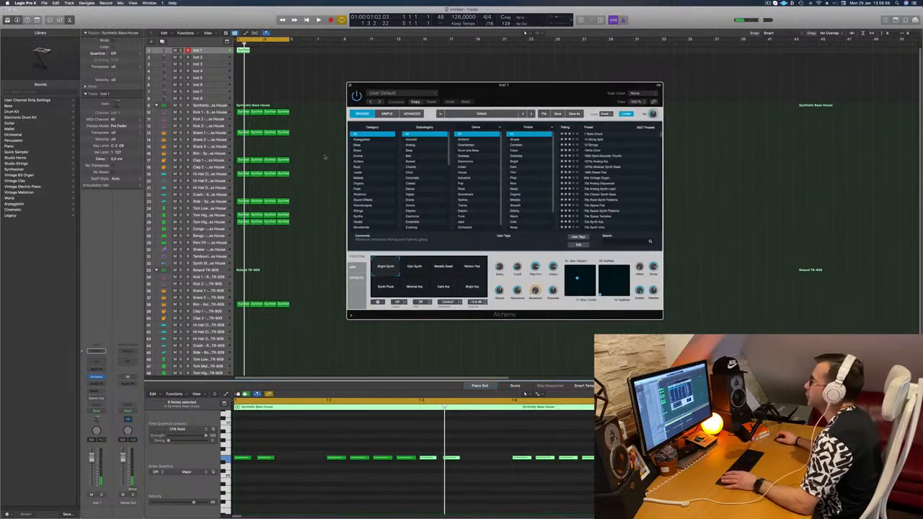
{"action": "left_click", "coordinate": [357, 145]}
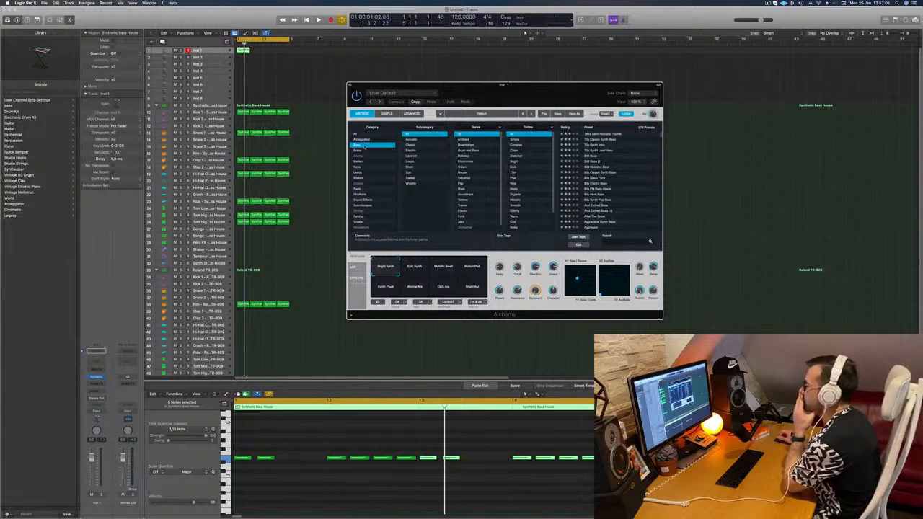
{"action": "scroll", "coordinate": [630, 193], "scroll_direction": "down", "scroll_amount": 10}
{"action": "left_click", "coordinate": [597, 189]}
{"action": "key", "text": "space"}
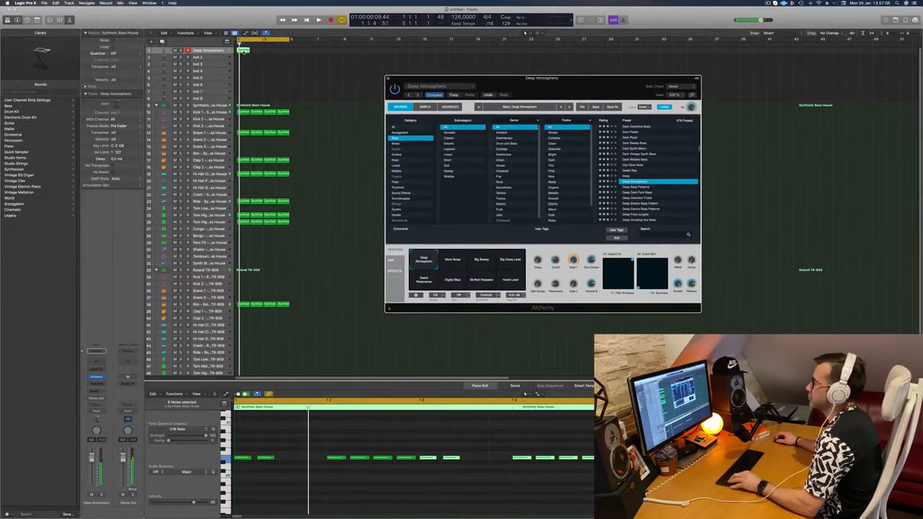
Copy the Deep Atmospheric bass region from bar 1 to bars 2 through 4.
{"action": "left_click_drag", "start_coordinate": [245, 51], "coordinate": [270, 55]}
{"action": "left_click", "coordinate": [246, 51], "text": "shift"}
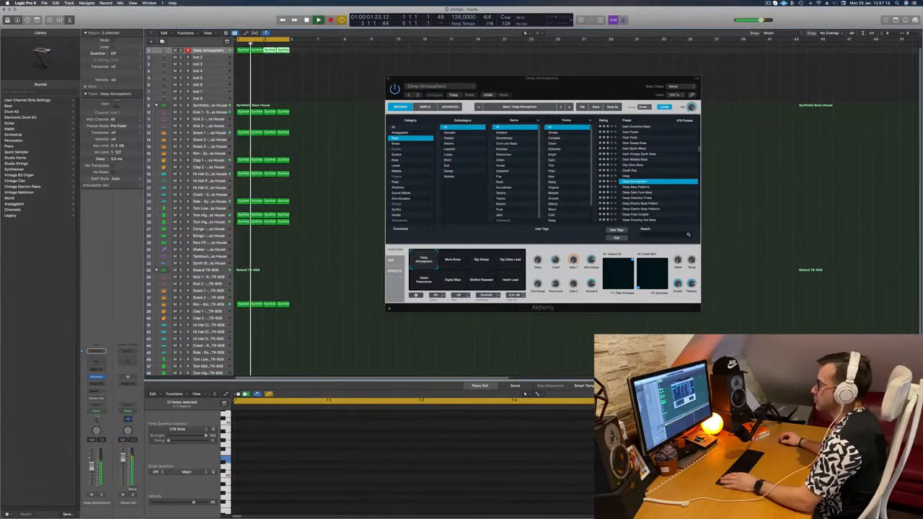
{"action": "key", "text": "super+k"}
Audition Alchemy's Big Sweep, Big Delay Lead, Gated Resonance, Digital Blips, Muffled Repeater and Harsh Lead snapshots during playback.
{"action": "left_click_drag", "start_coordinate": [597, 81], "coordinate": [497, 67]}
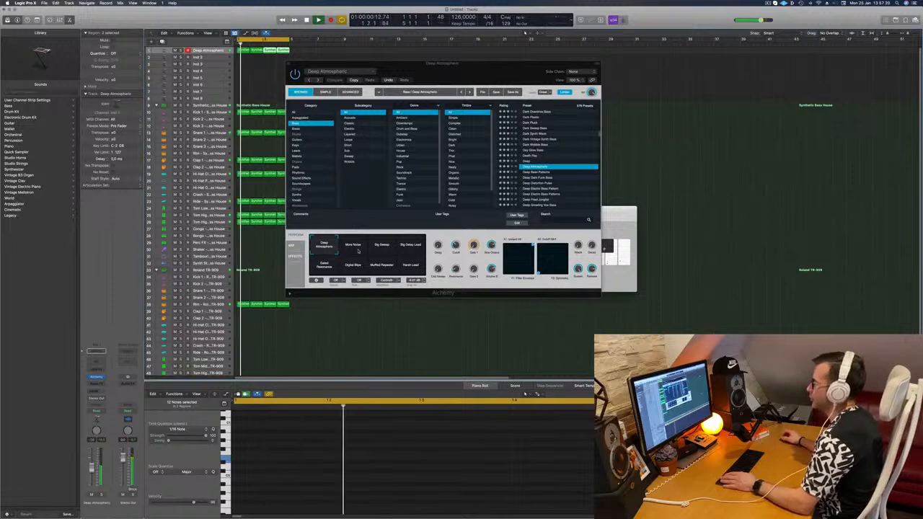
{"action": "left_click", "coordinate": [391, 248]}
{"action": "left_click", "coordinate": [416, 248]}
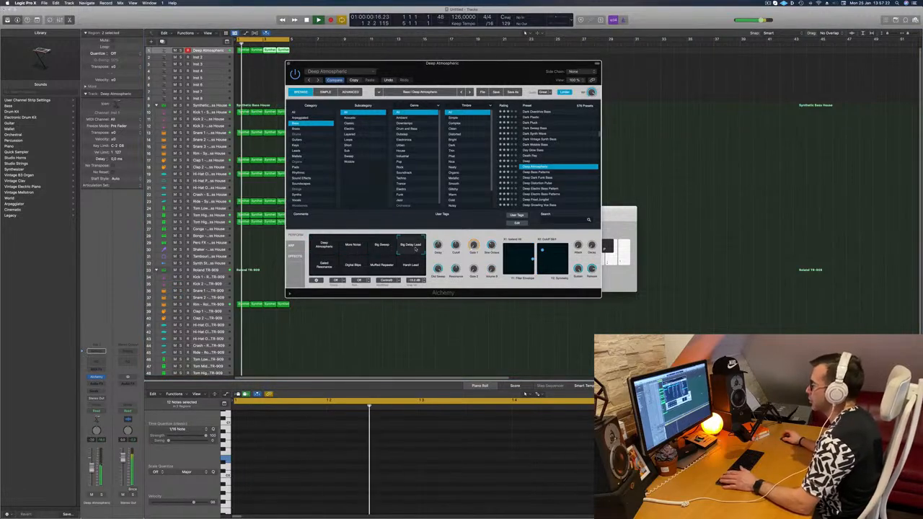
{"action": "left_click", "coordinate": [327, 268]}
{"action": "left_click", "coordinate": [346, 272]}
{"action": "left_click", "coordinate": [381, 266]}
{"action": "left_click", "coordinate": [410, 266]}
{"action": "key", "text": "space"}
Select the four Deep Atmospheric regions, shift all their notes to another octave and play the loop.
{"action": "left_click_drag", "start_coordinate": [244, 55], "coordinate": [287, 50]}
{"action": "left_click", "coordinate": [302, 452]}
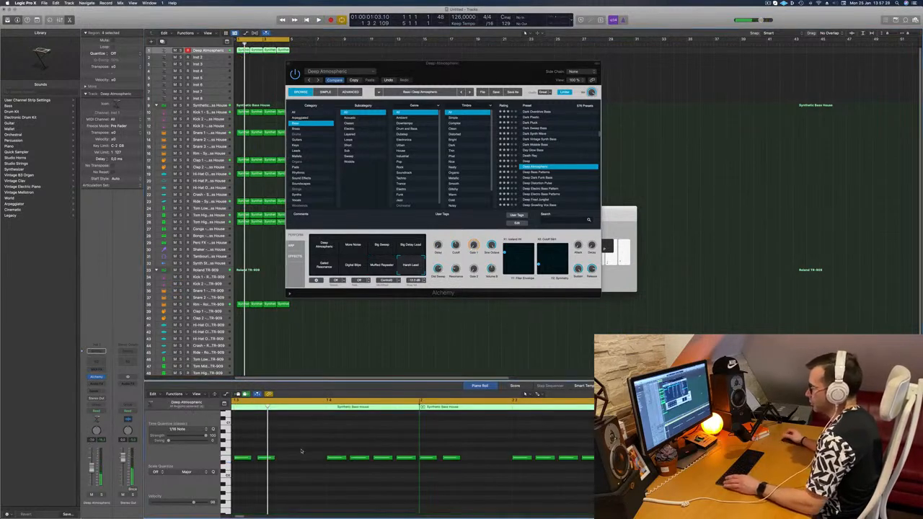
{"action": "key", "text": "super+a"}
{"action": "key", "text": "BackSpace"}
{"action": "key", "text": "space"}
Adjust the Cutoff and Gate 1 controls of Alchemy's Deep Atmospheric snapshot while the loop plays.
{"action": "left_click_drag", "start_coordinate": [474, 76], "coordinate": [662, 63]}
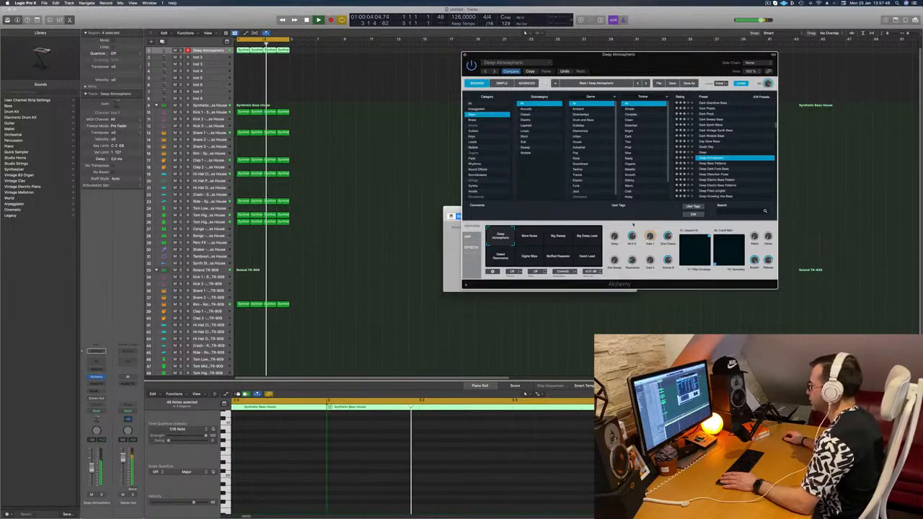
{"action": "left_click_drag", "start_coordinate": [633, 246], "coordinate": [634, 230]}
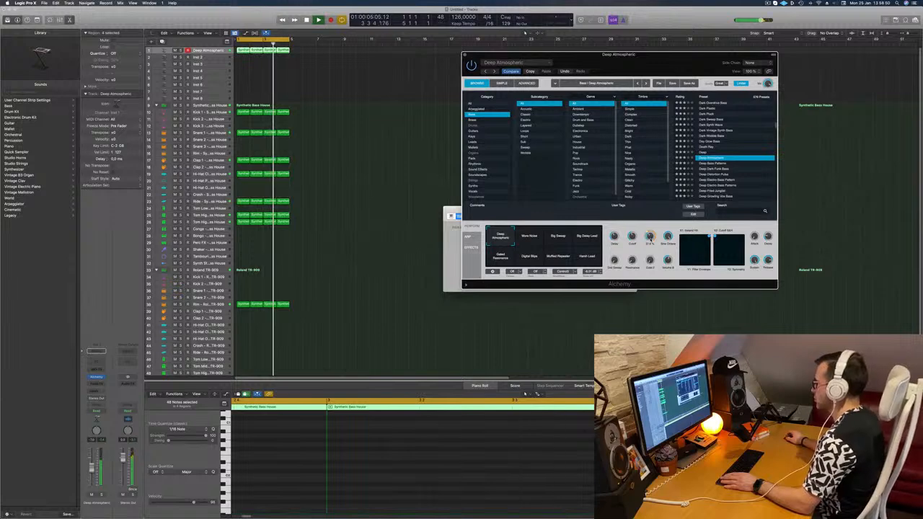
{"action": "left_click", "coordinate": [657, 47]}
{"action": "left_click_drag", "start_coordinate": [658, 56], "coordinate": [588, 28]}
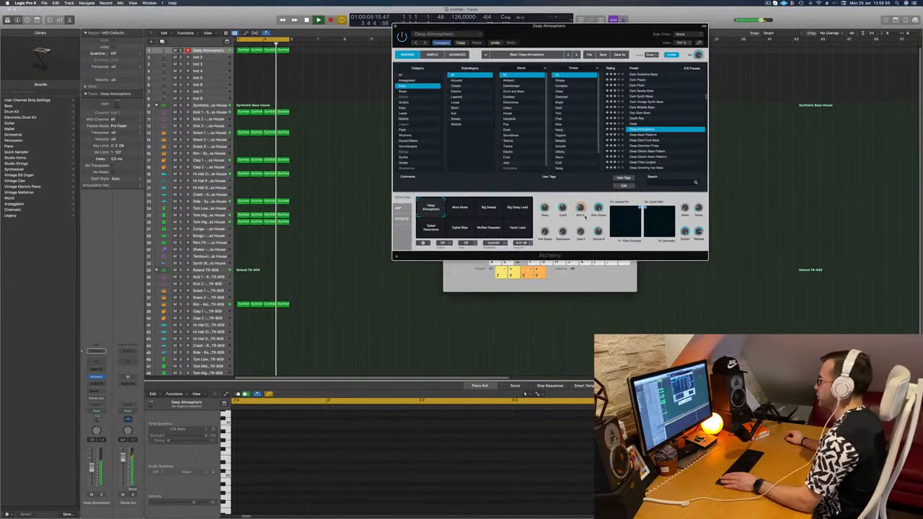
{"action": "key", "text": "Return"}
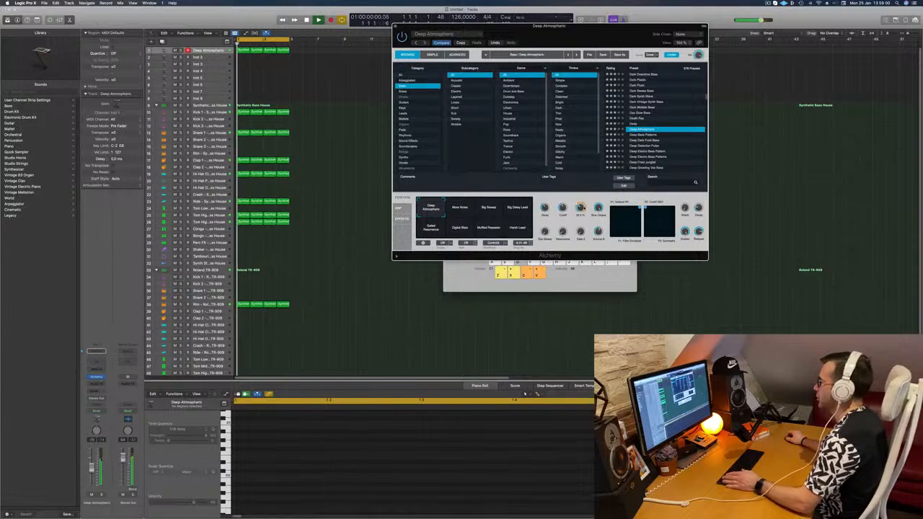
{"action": "left_click_drag", "start_coordinate": [633, 46], "coordinate": [694, 68]}
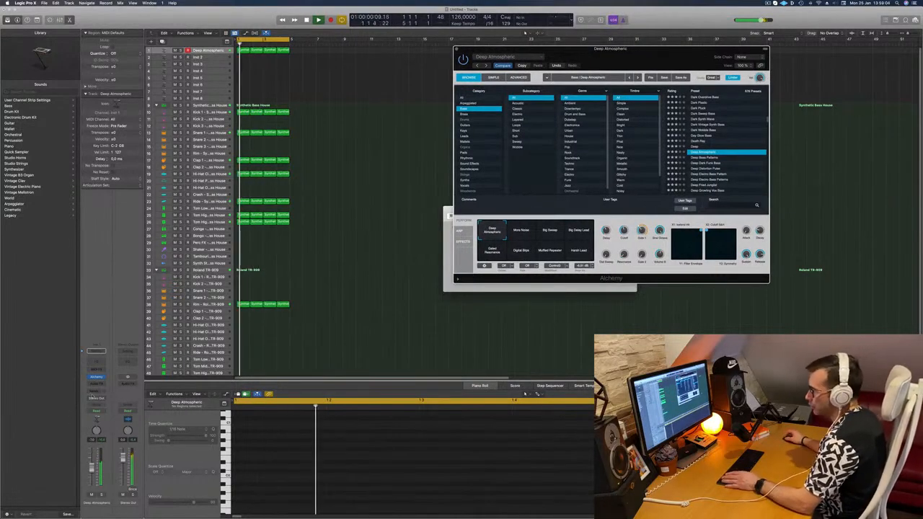
Insert a stereo Compressor on the Deep Atmospheric track.
{"action": "left_click", "coordinate": [90, 384]}
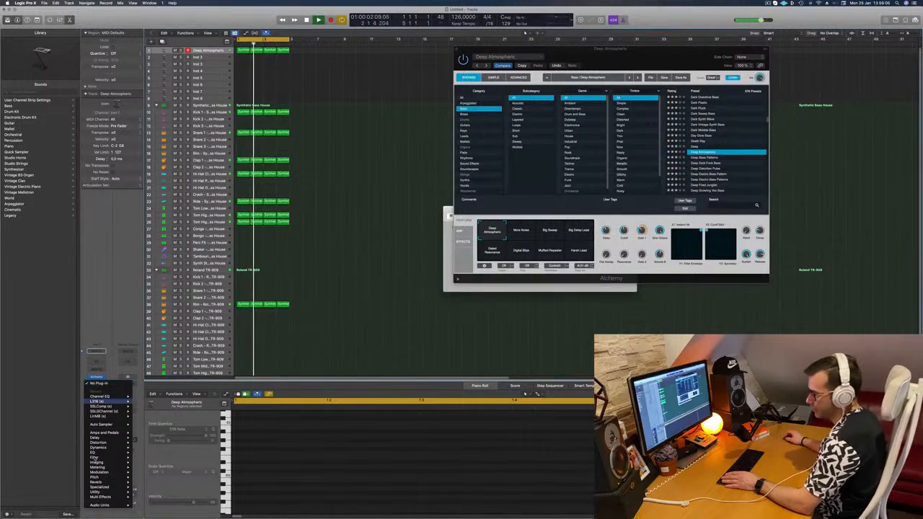
{"action": "mouse_move", "coordinate": [100, 468]}
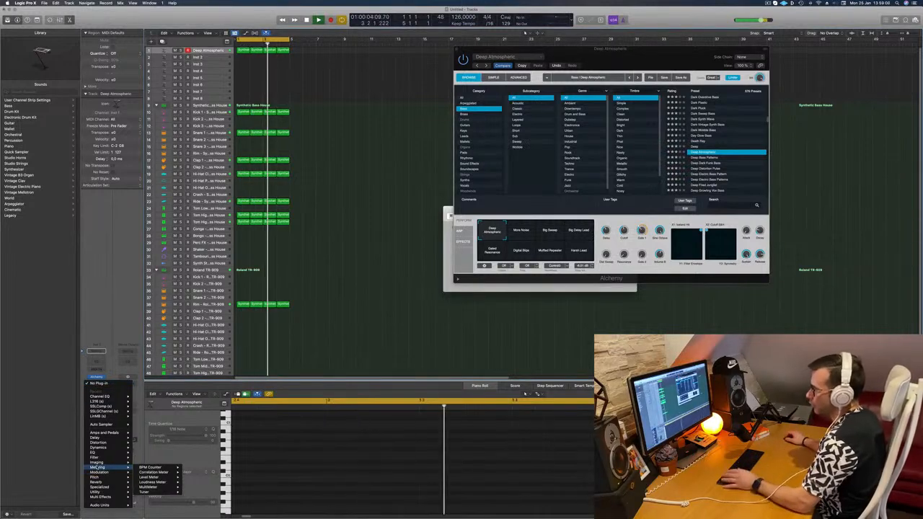
{"action": "mouse_move", "coordinate": [101, 443]}
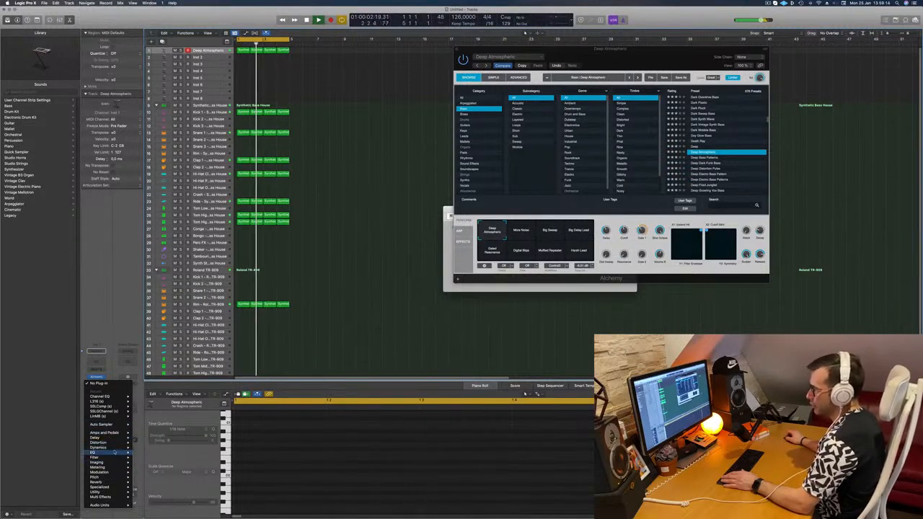
{"action": "mouse_move", "coordinate": [155, 452]}
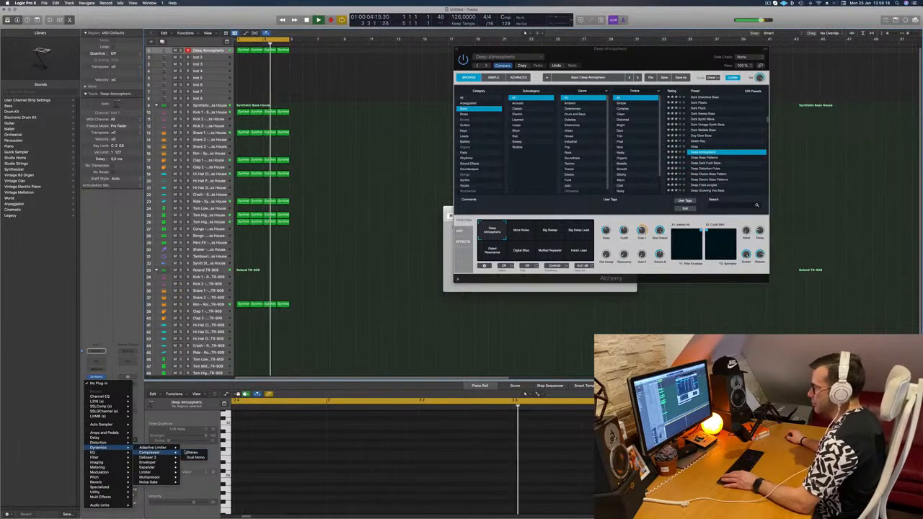
{"action": "left_click", "coordinate": [192, 452]}
Set the Compressor's side chain to Kick 1 - Synthetic Bass House (Inst 9) and close the plug-in window.
{"action": "left_click", "coordinate": [570, 89]}
{"action": "mouse_move", "coordinate": [569, 107]}
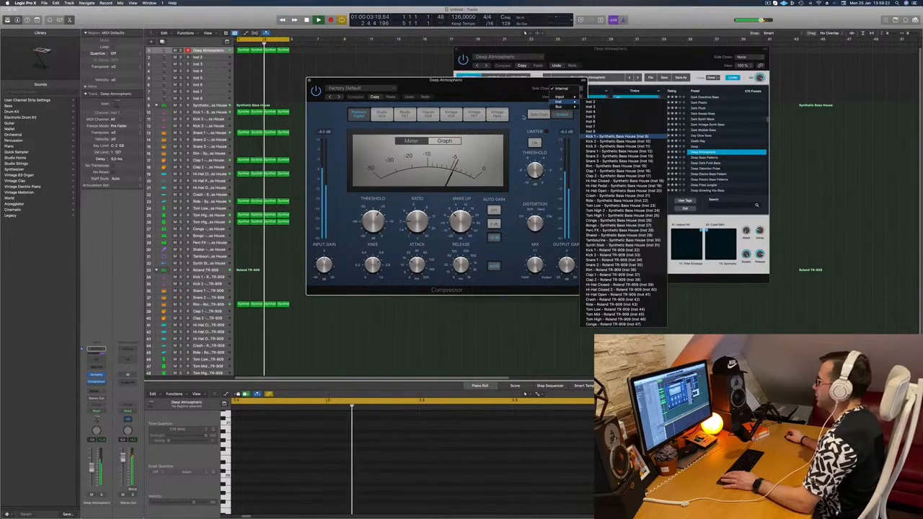
{"action": "left_click", "coordinate": [613, 135]}
{"action": "left_click_drag", "start_coordinate": [445, 80], "coordinate": [462, 80]}
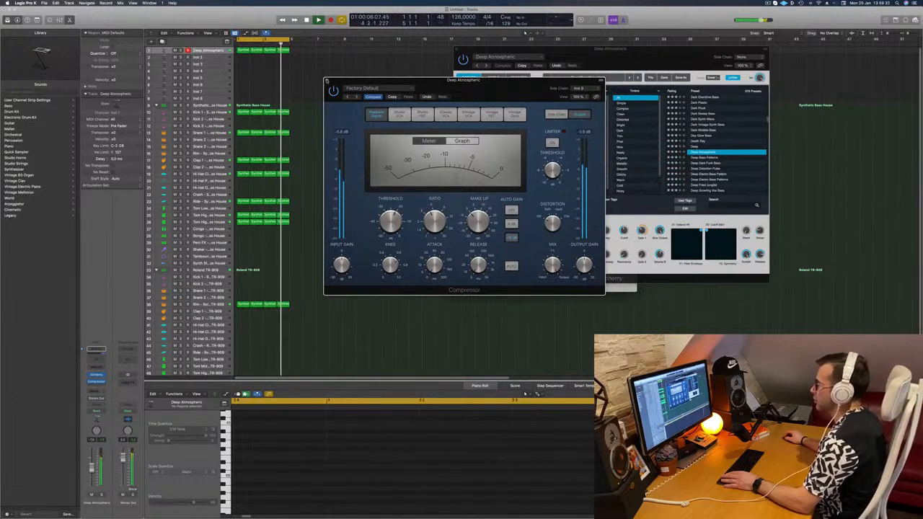
{"action": "left_click", "coordinate": [328, 80]}
Close the Alchemy window, repeat all four-bar regions three more times and extend the cycle range to bar 17.
{"action": "left_click_drag", "start_coordinate": [548, 49], "coordinate": [691, 77]}
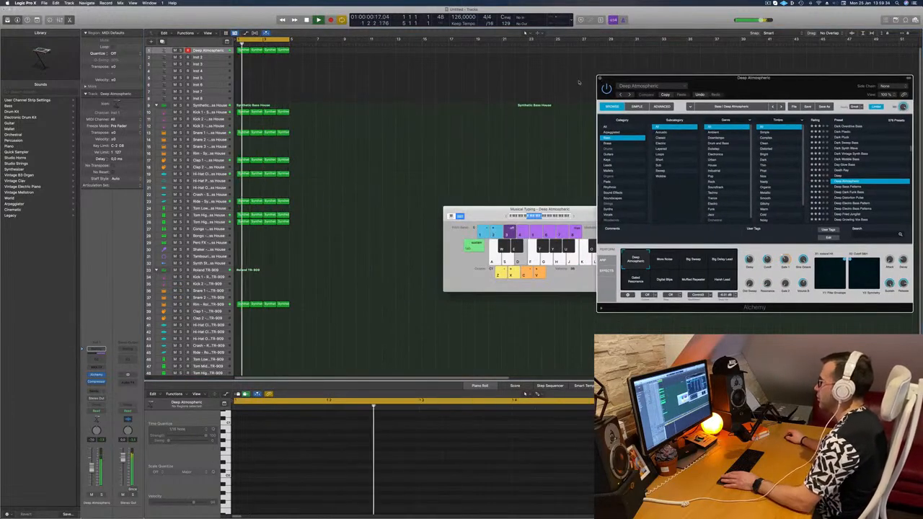
{"action": "left_click", "coordinate": [599, 78]}
{"action": "key", "text": "super+r"}
{"action": "key", "text": "super+r"}
{"action": "key", "text": "super+r"}
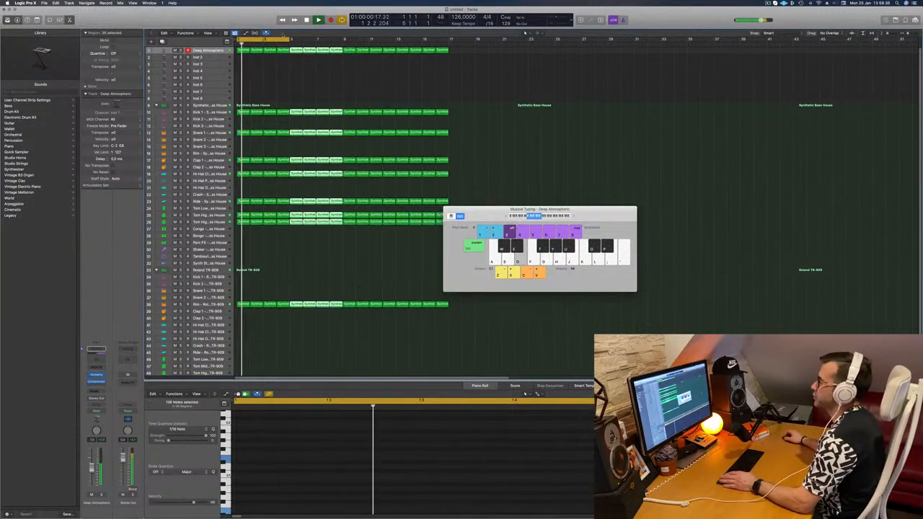
{"action": "left_click_drag", "start_coordinate": [289, 39], "coordinate": [448, 40]}
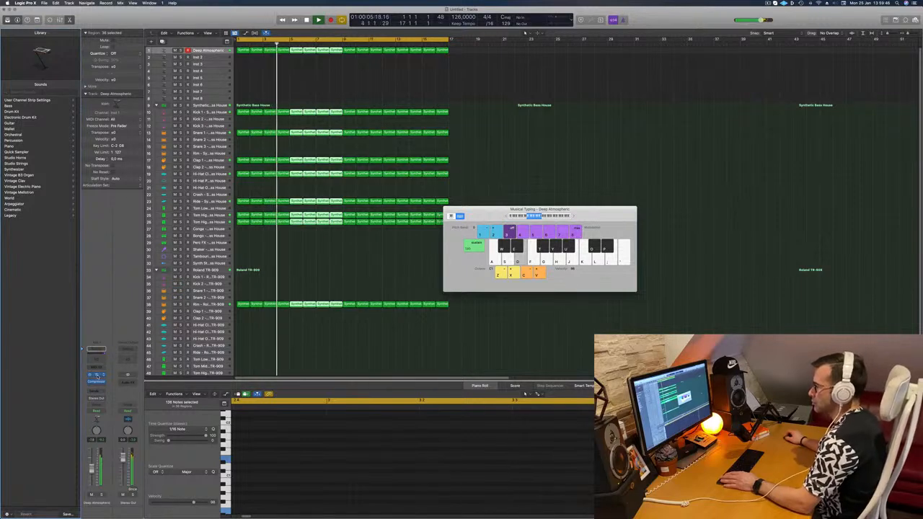
Reopen Alchemy on the bass track and fine-tune the Deep Atmospheric sound's Cutoff while the extended loop plays.
{"action": "left_click", "coordinate": [98, 376]}
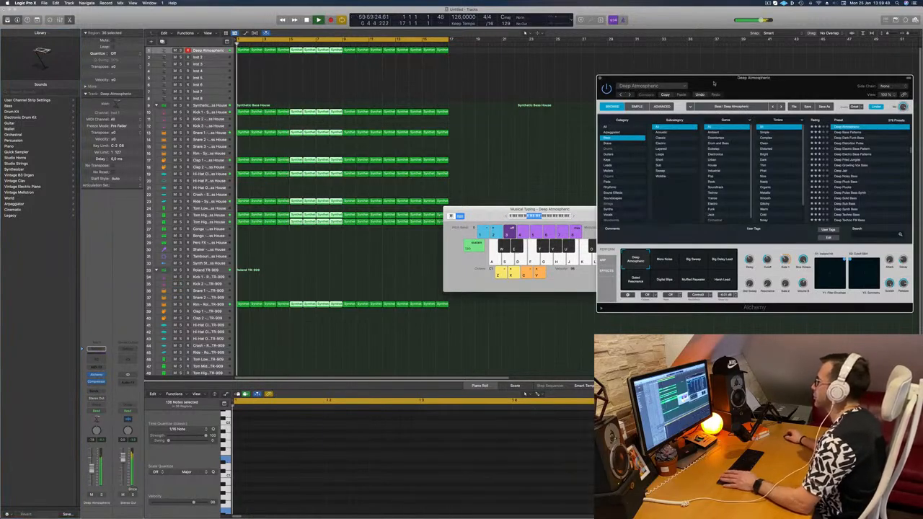
{"action": "left_click_drag", "start_coordinate": [706, 86], "coordinate": [595, 77]}
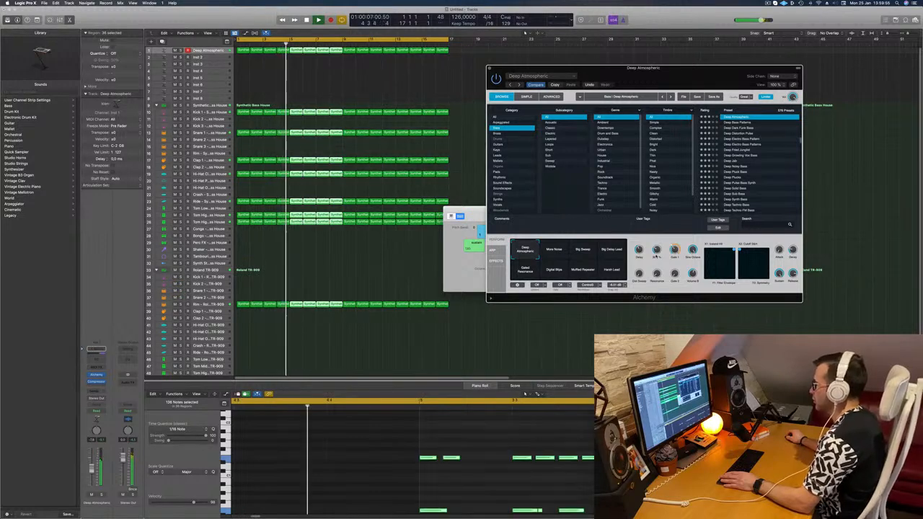
{"action": "left_click", "coordinate": [102, 494]}
{"action": "left_click", "coordinate": [101, 495]}
{"action": "key", "text": "space"}
{"action": "key", "text": "space"}
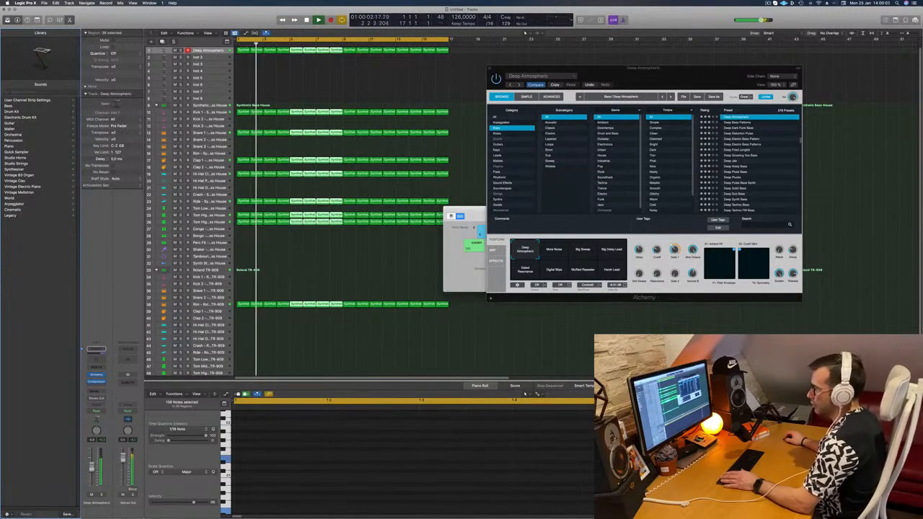
{"action": "left_click_drag", "start_coordinate": [608, 76], "coordinate": [421, 110]}
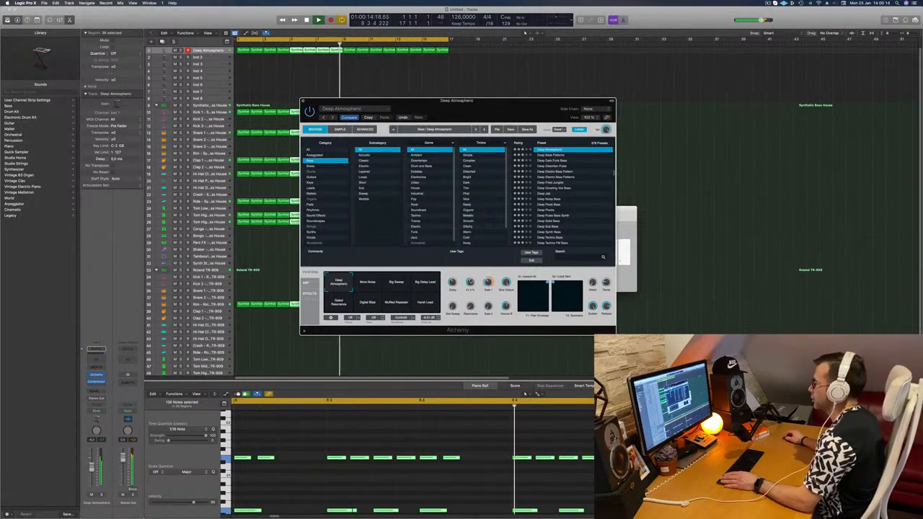
{"action": "left_click_drag", "start_coordinate": [486, 107], "coordinate": [675, 95]}
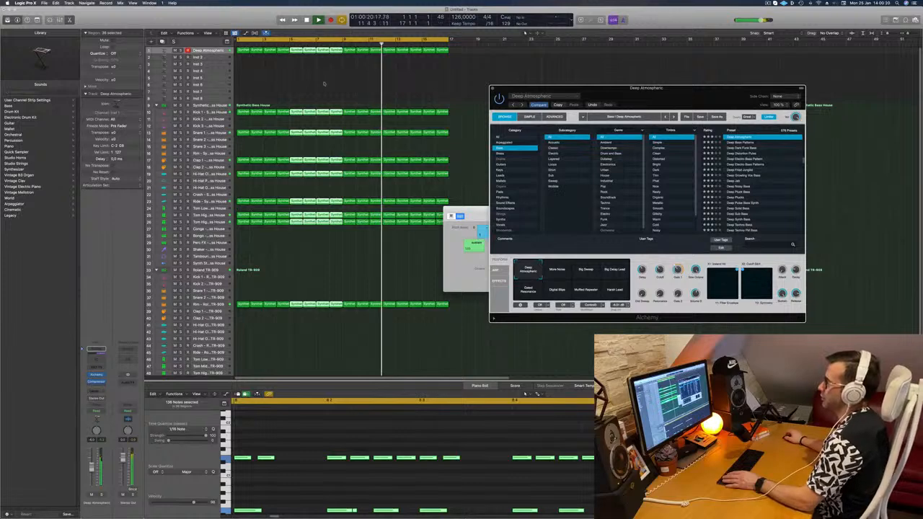
Select and enlarge the Inst 2 track, and copy the bar 1 bass region onto it.
{"action": "left_click", "coordinate": [365, 88]}
{"action": "key", "text": "Return"}
{"action": "left_click", "coordinate": [211, 60]}
{"action": "key", "text": "Return"}
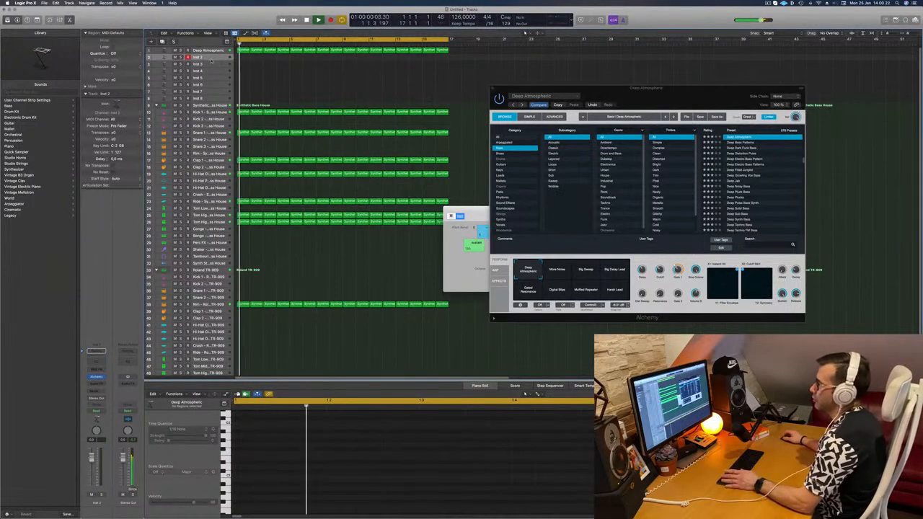
{"action": "left_click_drag", "start_coordinate": [211, 61], "coordinate": [211, 99]}
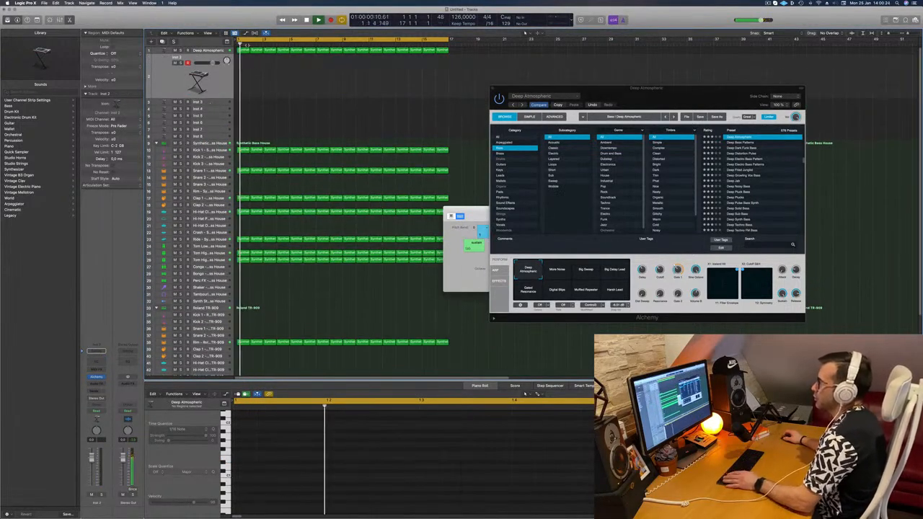
{"action": "left_click", "coordinate": [243, 50]}
{"action": "key", "text": "Return"}
{"action": "key", "text": "space"}
{"action": "left_click_drag", "start_coordinate": [243, 51], "coordinate": [244, 70]}
Delete every note except the first in the copied Inst 2 region and play it.
{"action": "left_click", "coordinate": [279, 455]}
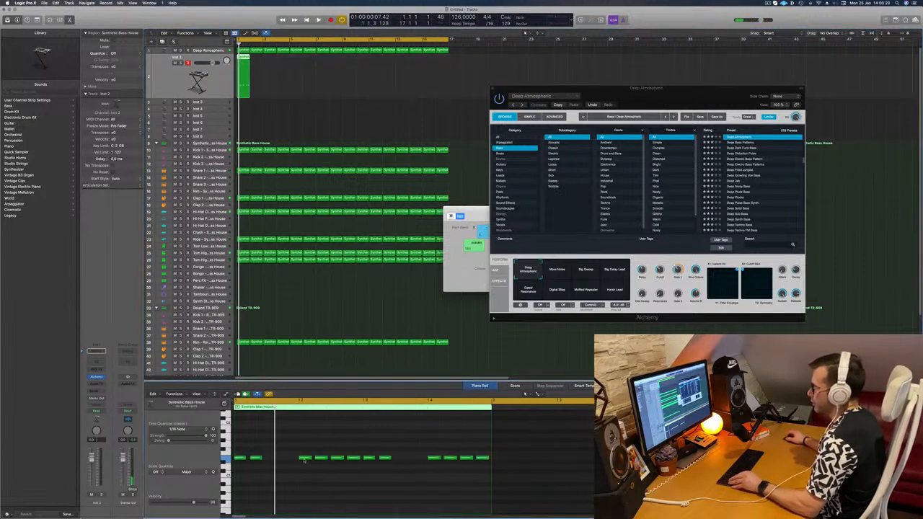
{"action": "key", "text": "super+a"}
{"action": "key", "text": "Return"}
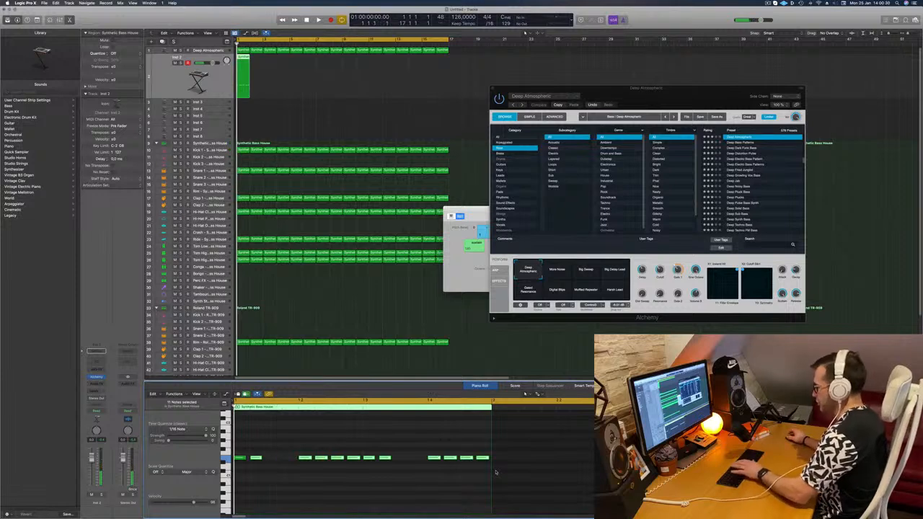
{"action": "key", "text": "Delete"}
{"action": "key", "text": "space"}
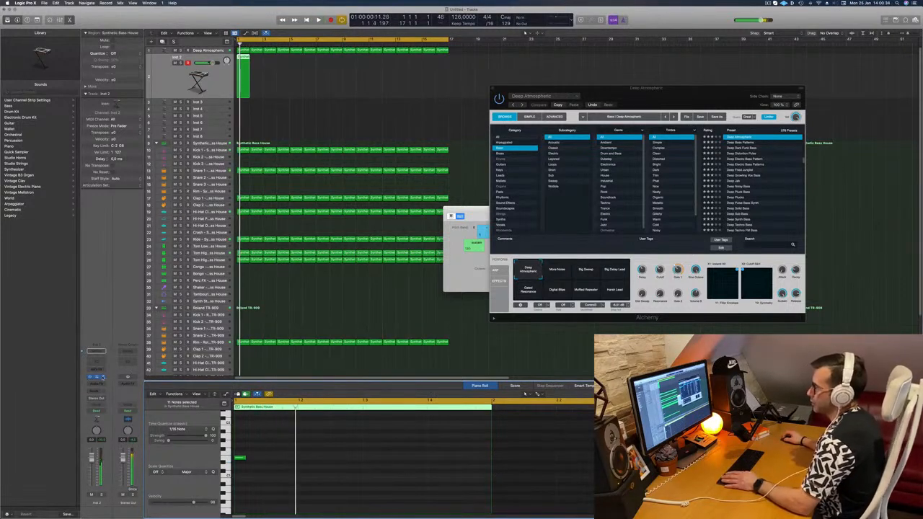
Open Alchemy on Inst 2, sort the presets by rating, and load and play Perfect Pad 01.
{"action": "left_click", "coordinate": [103, 377]}
{"action": "left_click", "coordinate": [97, 377]}
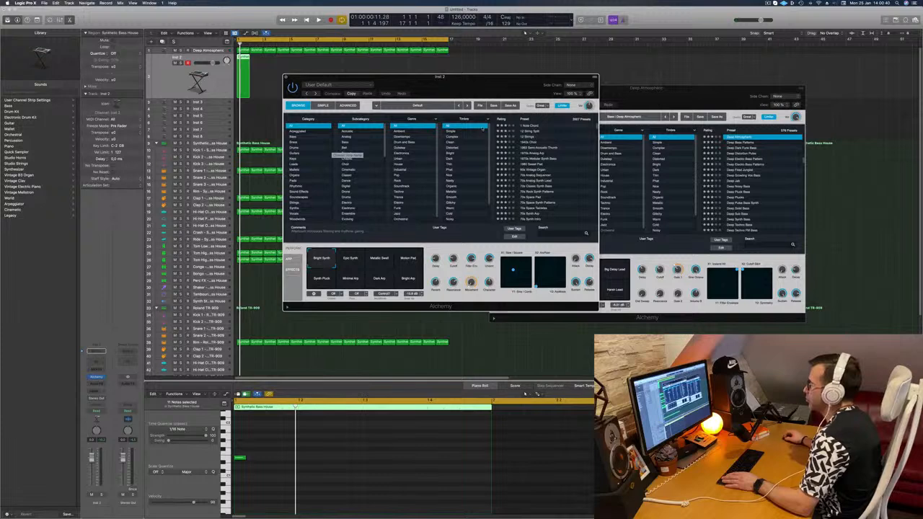
{"action": "left_click", "coordinate": [502, 120]}
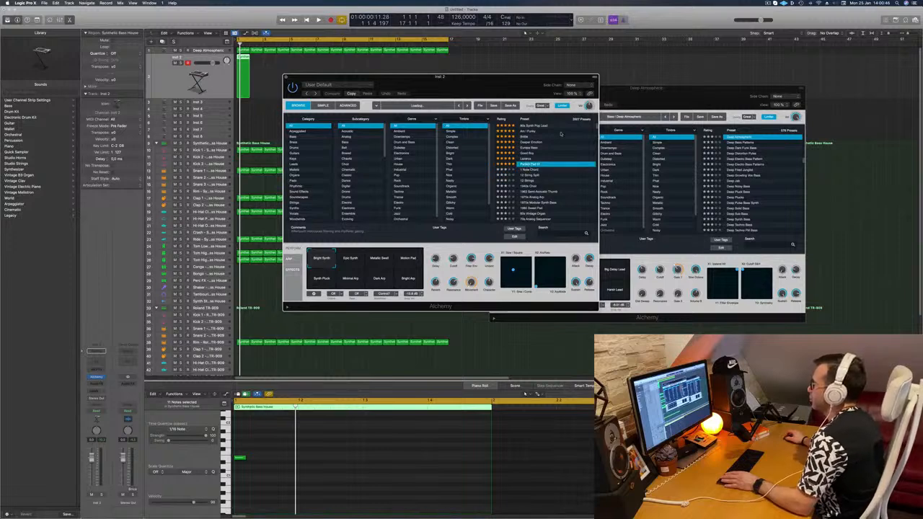
{"action": "key", "text": "space"}
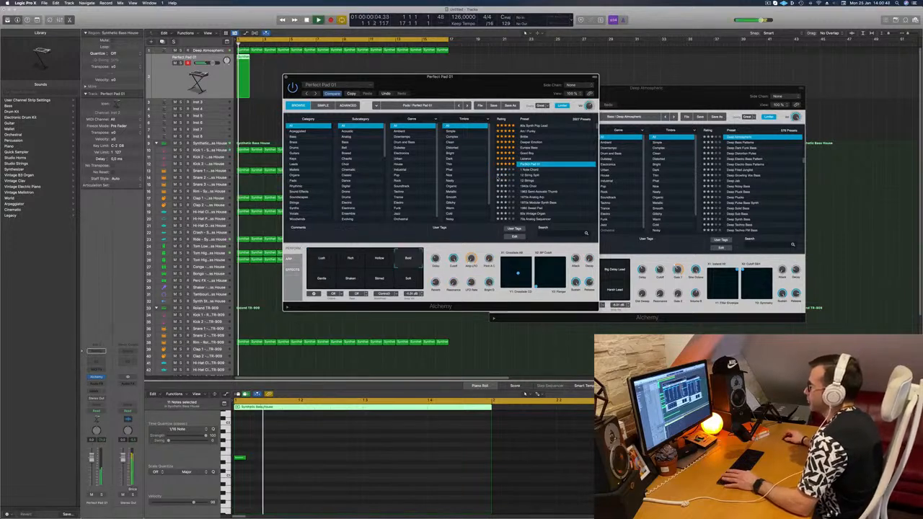
{"action": "left_click_drag", "start_coordinate": [481, 82], "coordinate": [768, 52]}
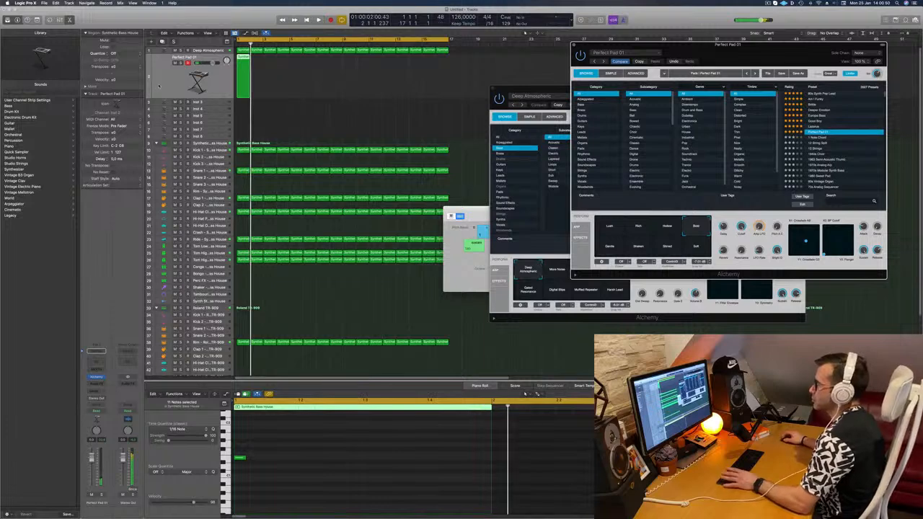
Copy the Perfect Pad 01 region from bar 1 across the remaining bars through bar 16.
{"action": "left_click", "coordinate": [297, 97]}
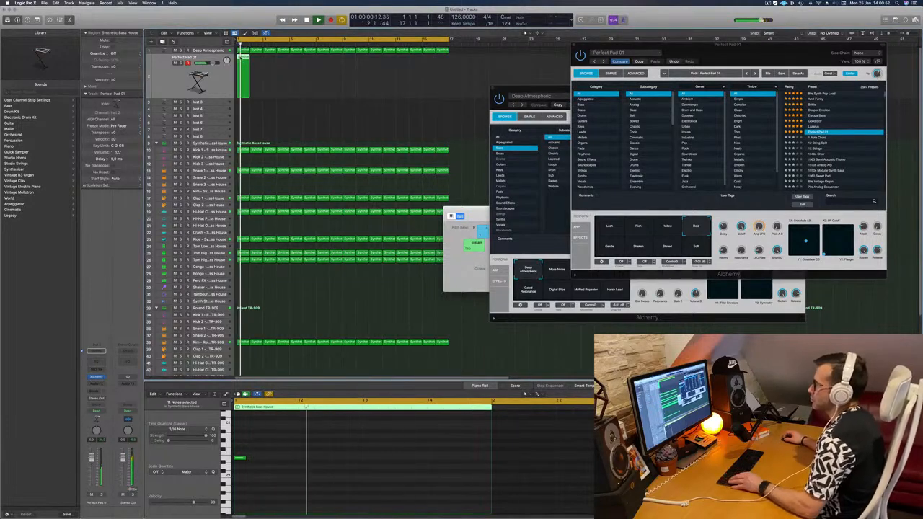
{"action": "left_click_drag", "start_coordinate": [243, 64], "coordinate": [292, 60]}
{"action": "left_click", "coordinate": [240, 63], "text": "shift"}
{"action": "left_click_drag", "start_coordinate": [383, 74], "coordinate": [350, 67]}
{"action": "key", "text": "space"}
{"action": "key", "text": "space"}
Adjust the Perfect Pad 01 sound's Cutoff and raise its track volume slightly during playback, and close its Alchemy window.
{"action": "left_click_drag", "start_coordinate": [734, 44], "coordinate": [521, 69]}
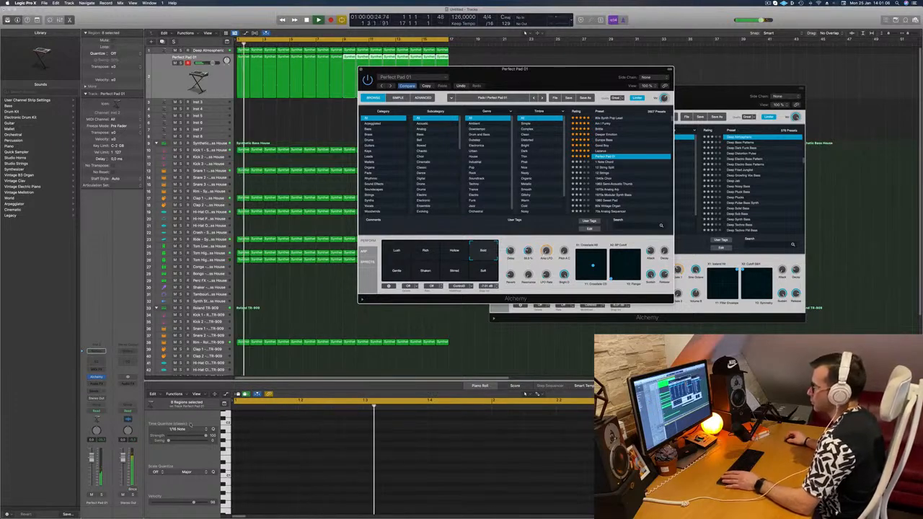
{"action": "left_click_drag", "start_coordinate": [91, 458], "coordinate": [91, 456]}
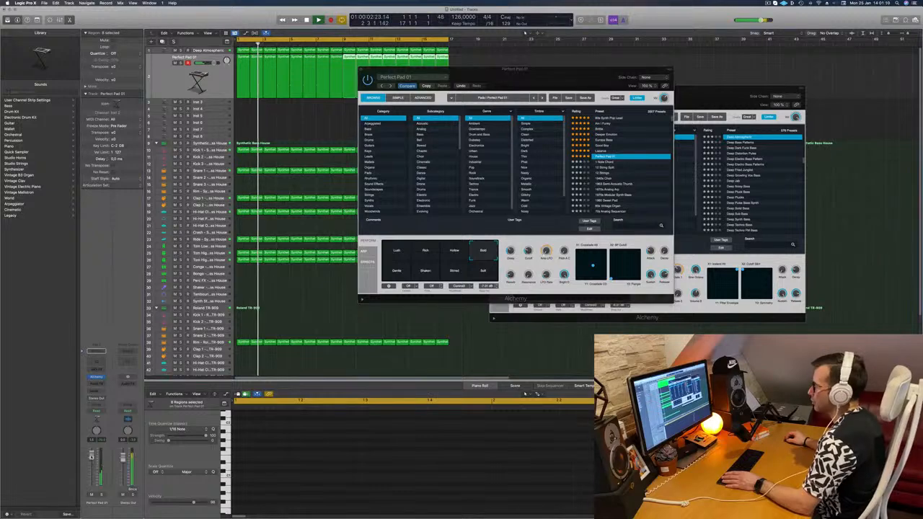
{"action": "left_click_drag", "start_coordinate": [592, 70], "coordinate": [491, 76]}
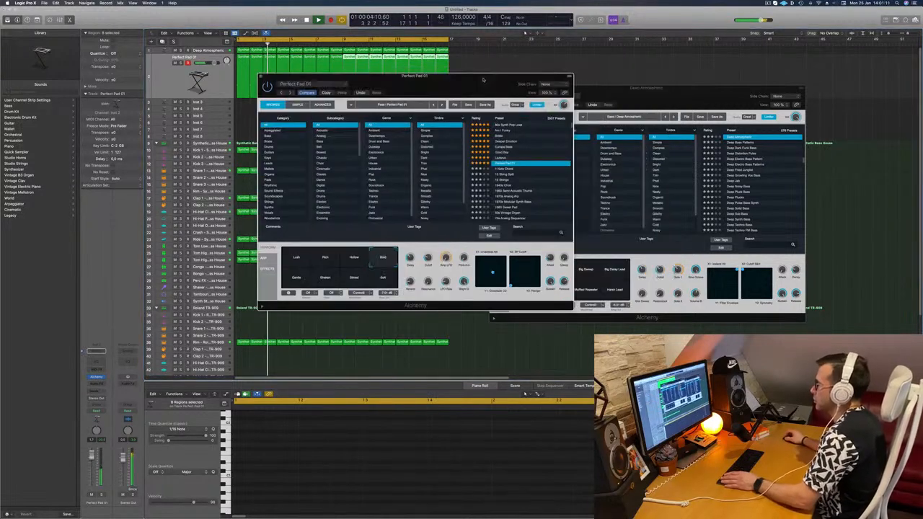
{"action": "left_click", "coordinate": [260, 76]}
Audition the Perfect Pad 01 track soloed and together with the full loop.
{"action": "left_click", "coordinate": [178, 68]}
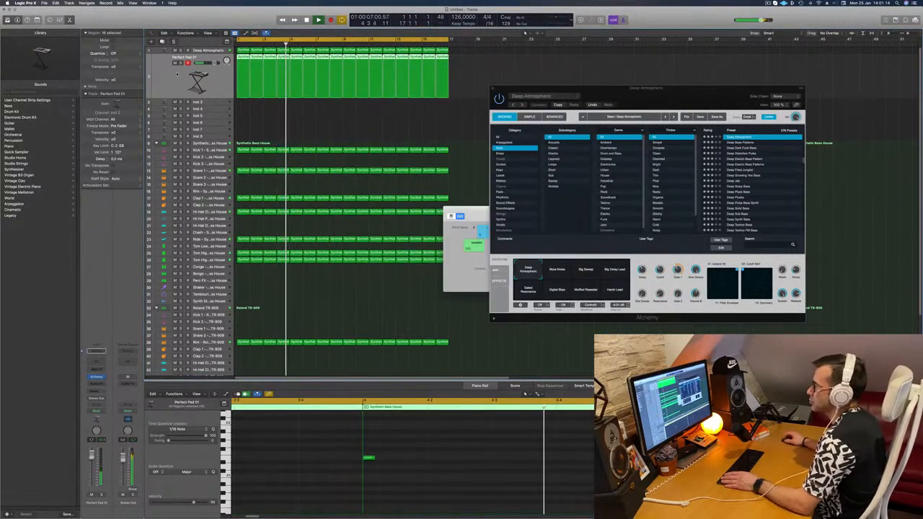
{"action": "key", "text": "Return"}
{"action": "key", "text": "space"}
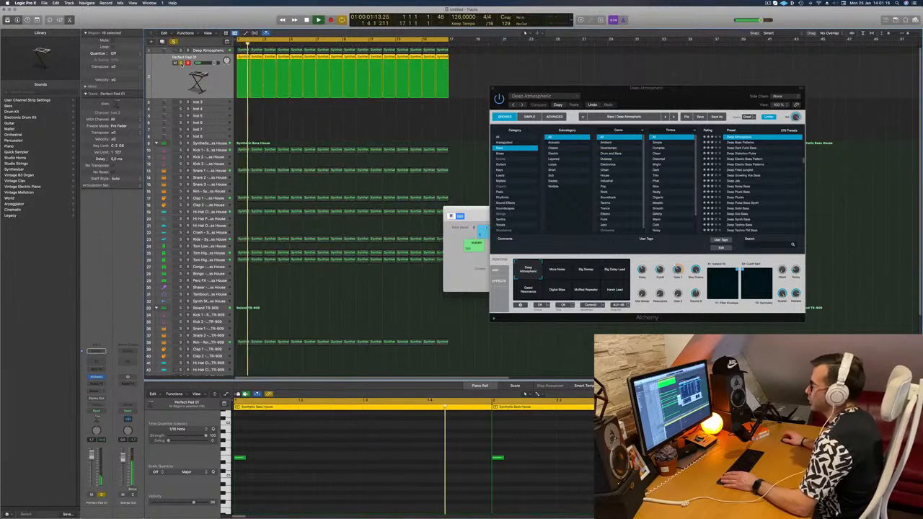
{"action": "key", "text": "super+a"}
{"action": "key", "text": "Return"}
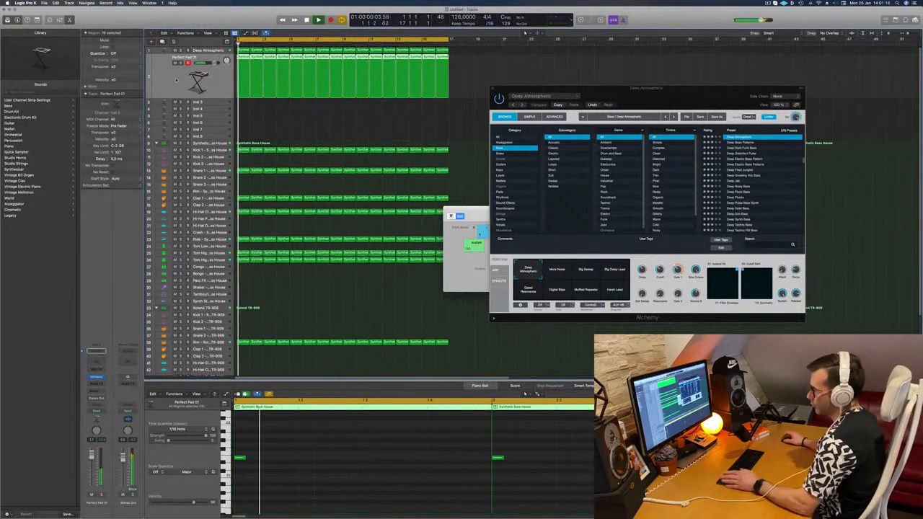
{"action": "left_click", "coordinate": [352, 296]}
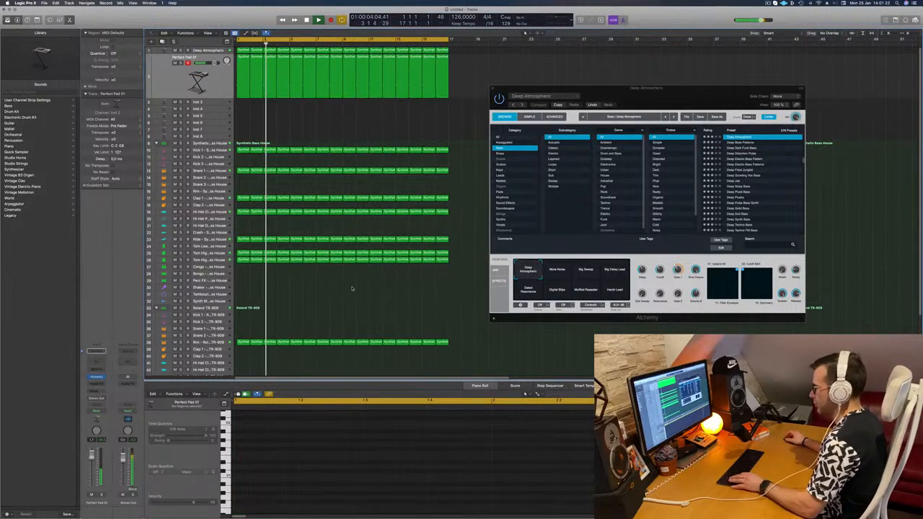
Show the Mixer and copy the side-chained Compressor from the Deep Atmospheric channel to the Perfect Pad 01 channel.
{"action": "key", "text": "x"}
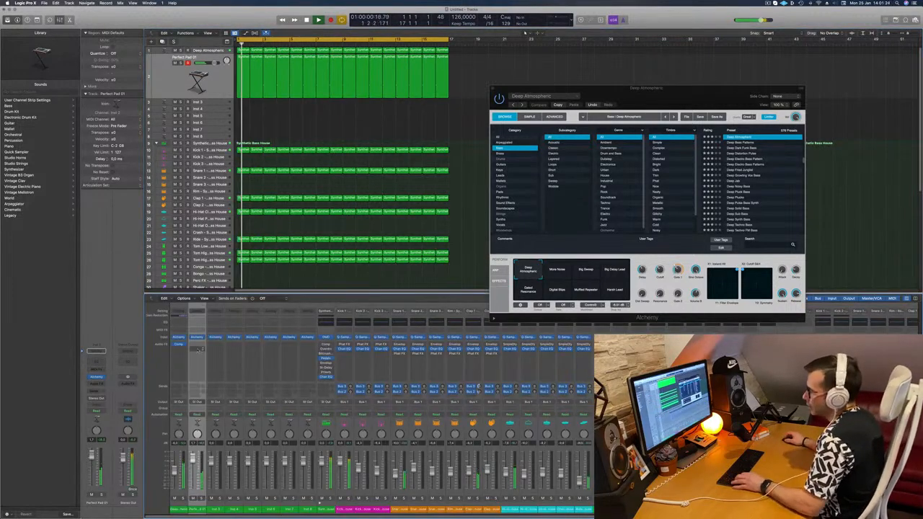
{"action": "left_click_drag", "start_coordinate": [179, 345], "coordinate": [195, 347]}
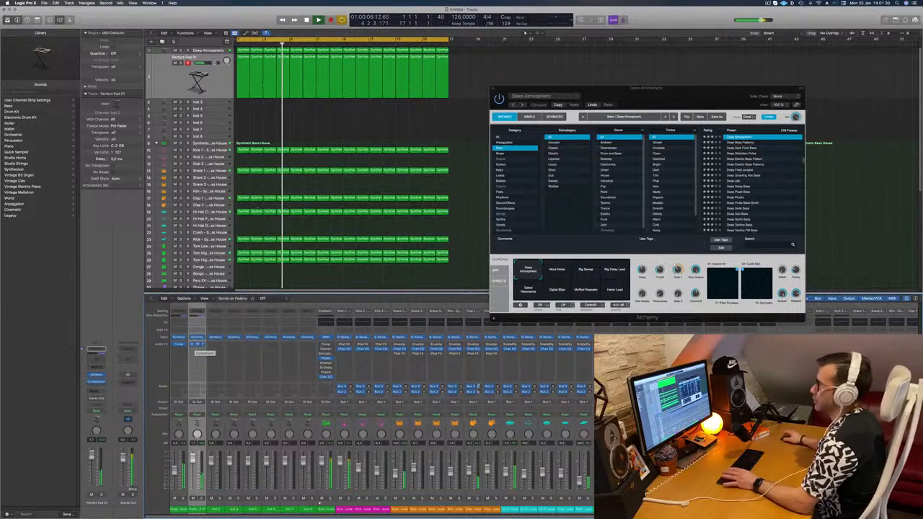
Select the Perfect Pad 01 track and add a bus send with its own aux channel.
{"action": "left_click", "coordinate": [162, 78]}
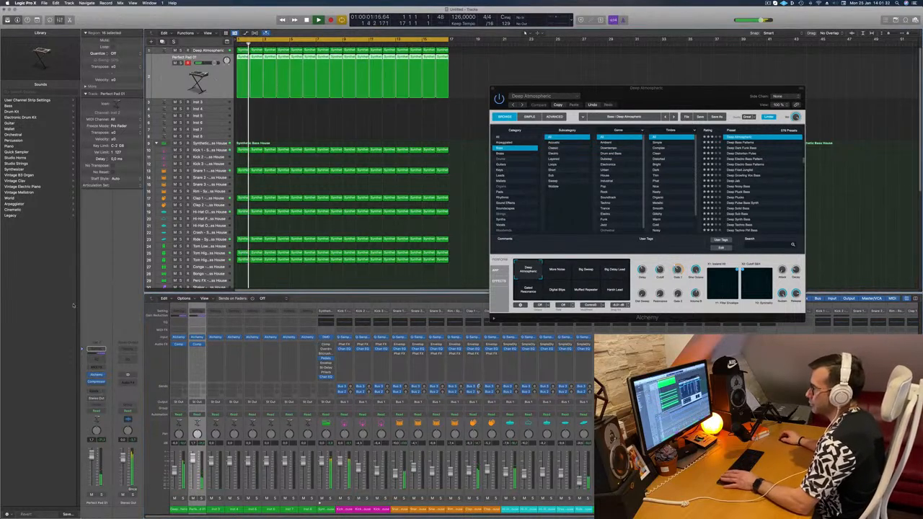
{"action": "left_click", "coordinate": [90, 393]}
{"action": "mouse_move", "coordinate": [101, 399]}
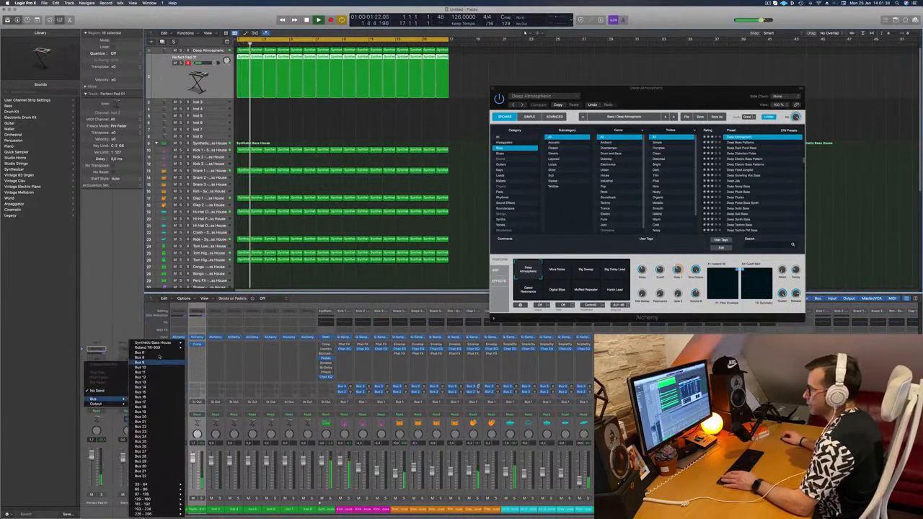
{"action": "left_click", "coordinate": [159, 353]}
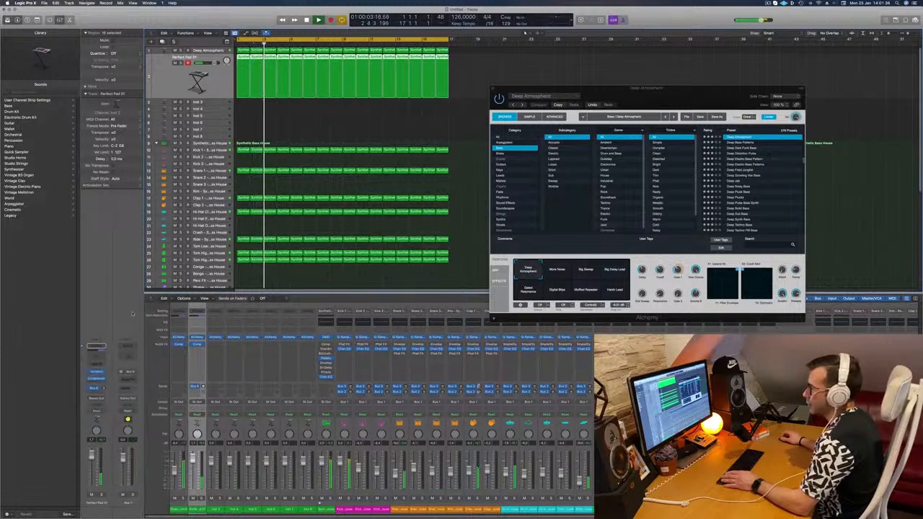
Insert a SilverVerb reverb on the Aux 7 channel and load its grandiose preset.
{"action": "left_click", "coordinate": [127, 377]}
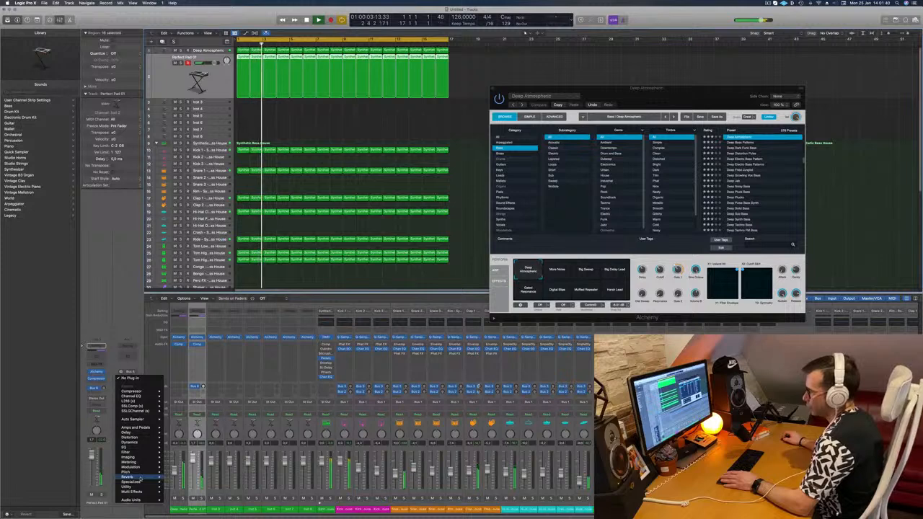
{"action": "mouse_move", "coordinate": [144, 478]}
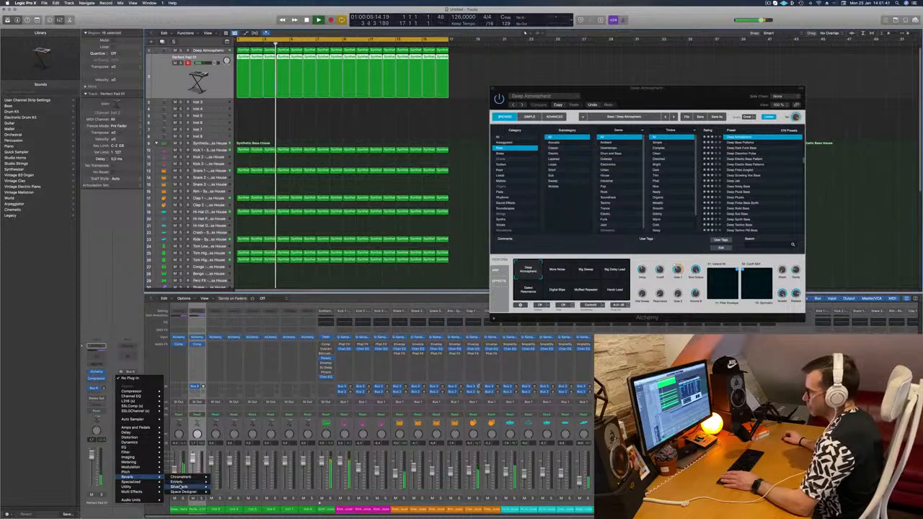
{"action": "left_click", "coordinate": [223, 482]}
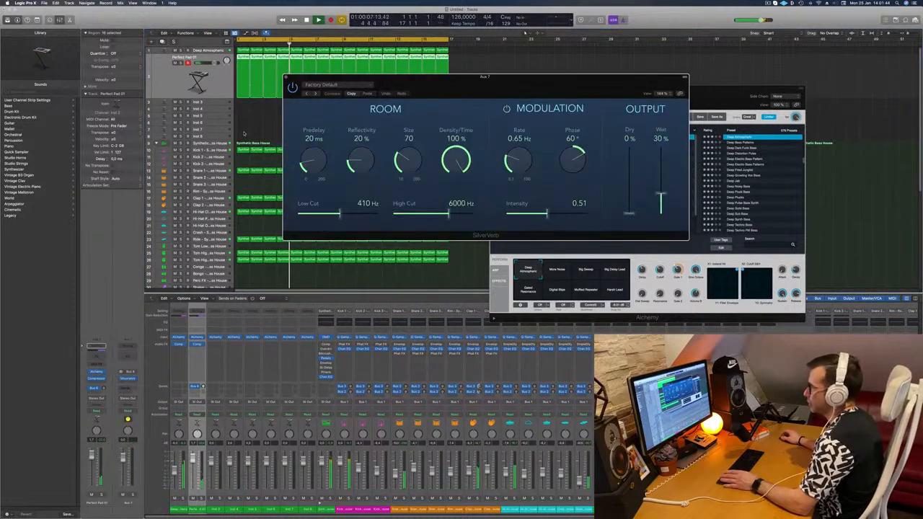
{"action": "left_click", "coordinate": [356, 85]}
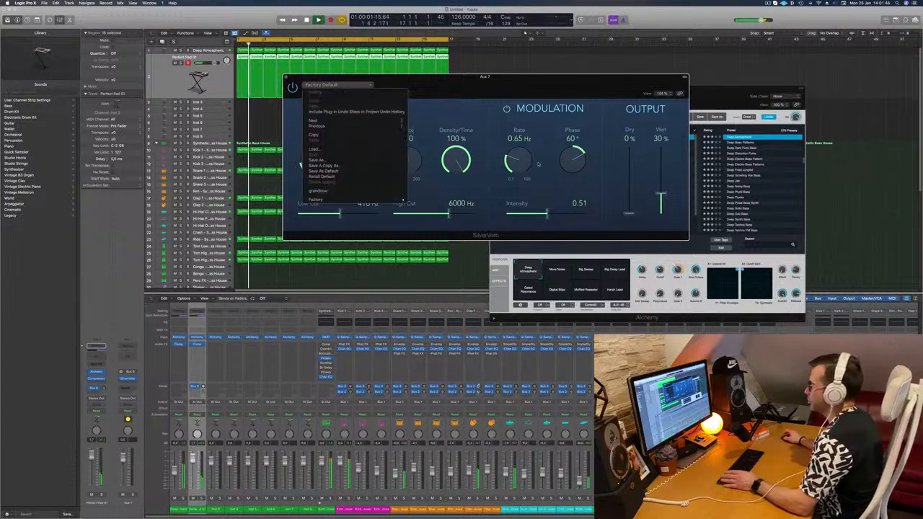
{"action": "left_click", "coordinate": [332, 193]}
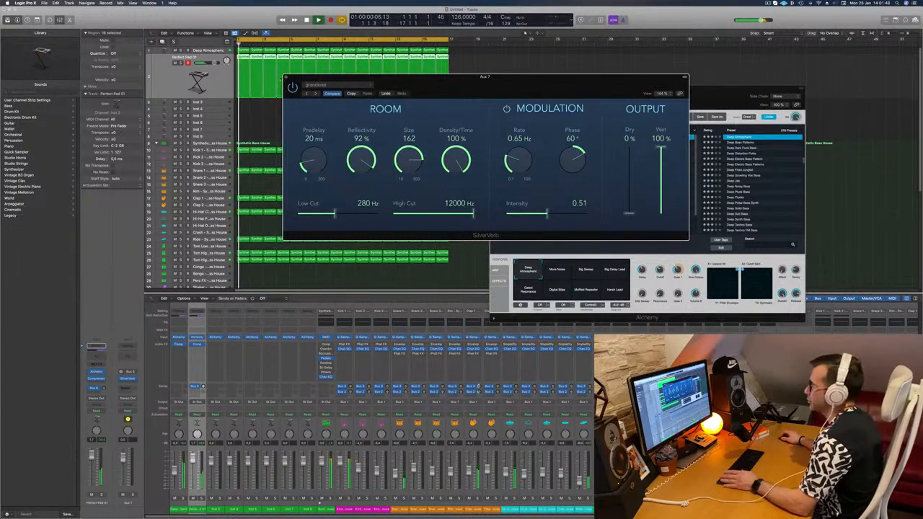
Raise the Perfect Pad 01 send level into the reverb during playback and move the SilverVerb window off the arrangement.
{"action": "left_click_drag", "start_coordinate": [103, 389], "coordinate": [108, 395]}
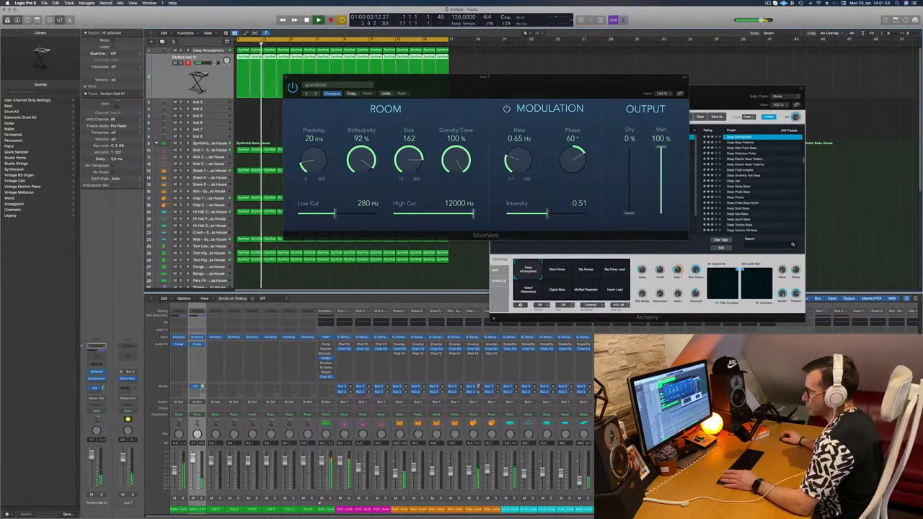
{"action": "left_click", "coordinate": [96, 373]}
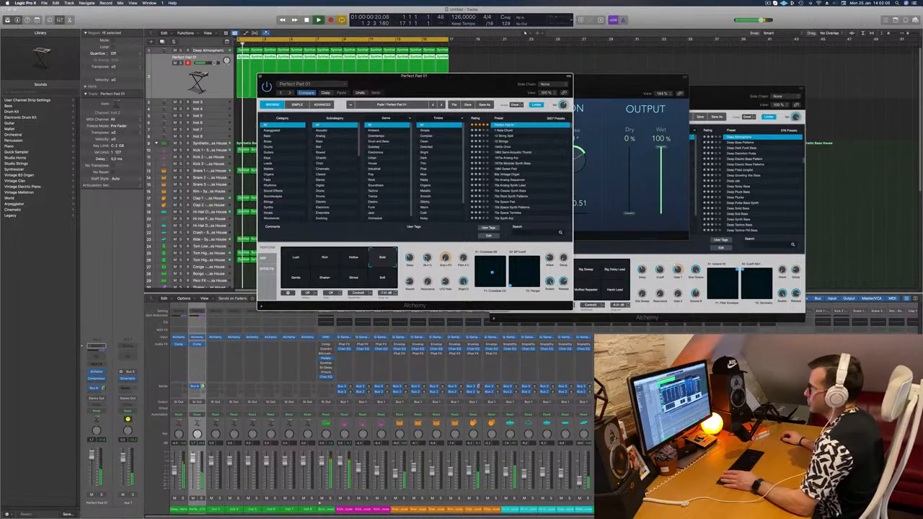
{"action": "key", "text": "super+w"}
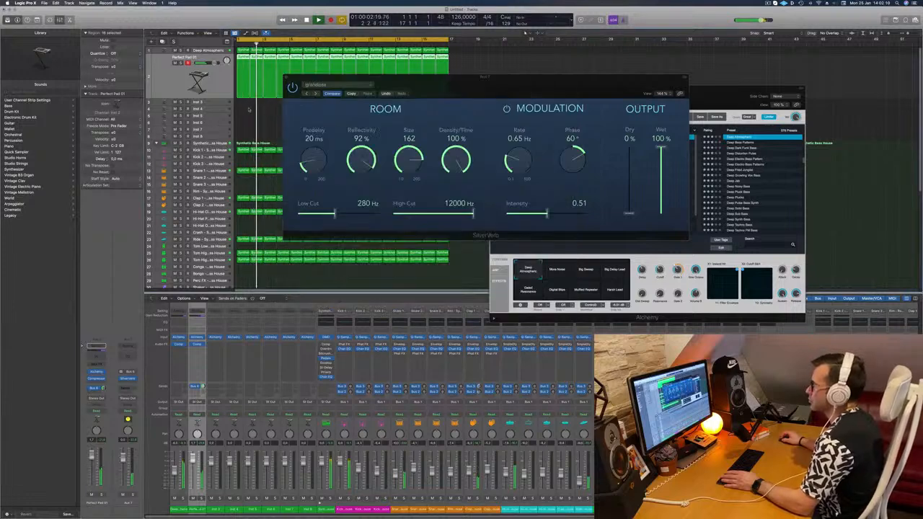
{"action": "left_click_drag", "start_coordinate": [374, 82], "coordinate": [717, 118]}
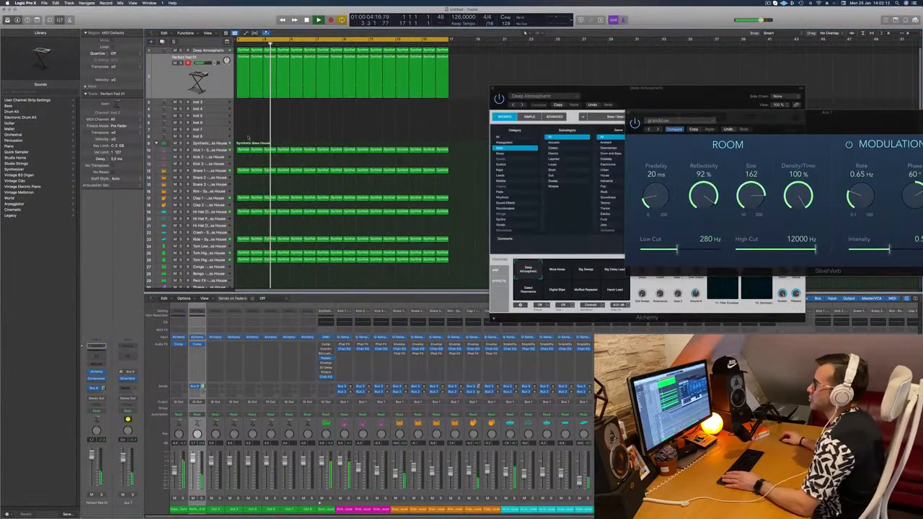
Copy the bar 1 bass region from Deep Atmospheric to the Inst 3 track, show its notes in the Piano Roll and stop playback.
{"action": "left_click", "coordinate": [208, 102]}
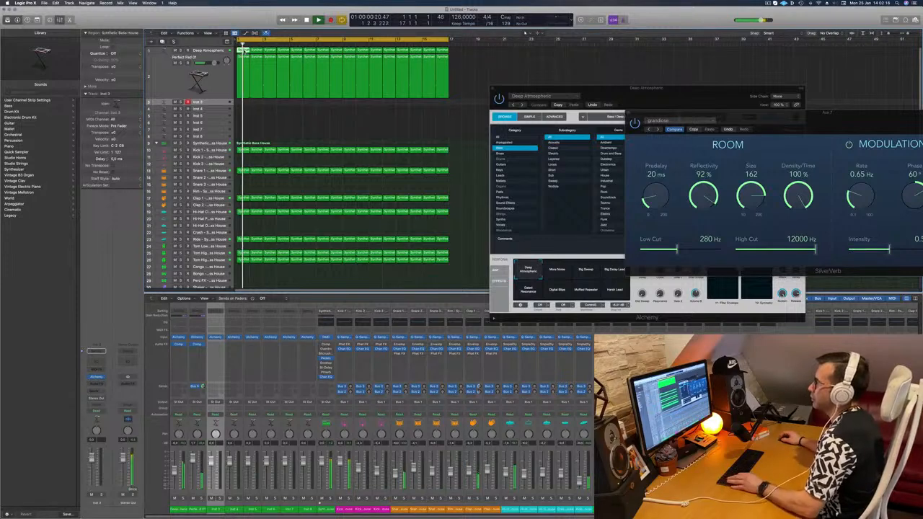
{"action": "left_click_drag", "start_coordinate": [240, 51], "coordinate": [240, 102]}
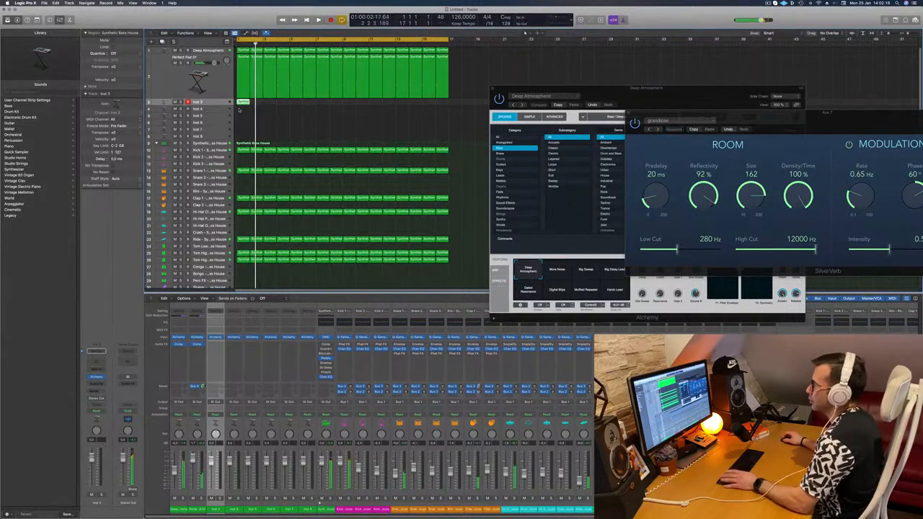
{"action": "key", "text": "p"}
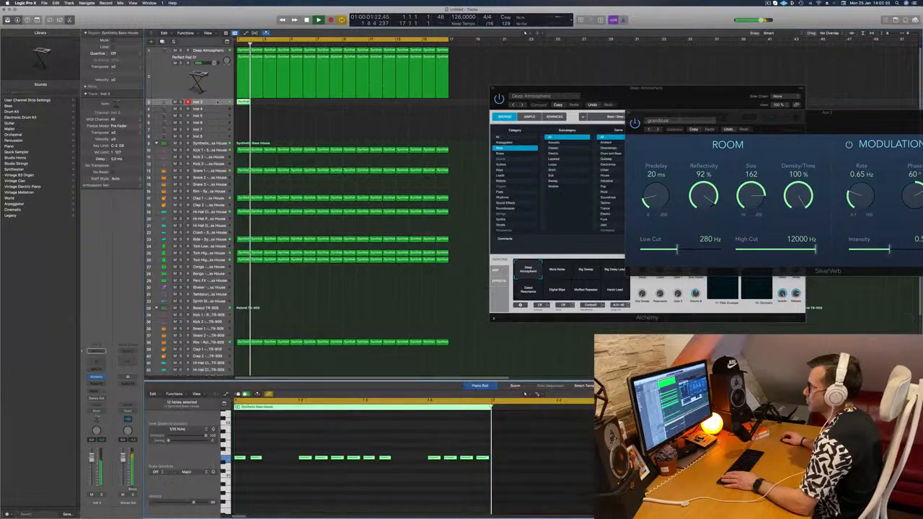
{"action": "key", "text": "space"}
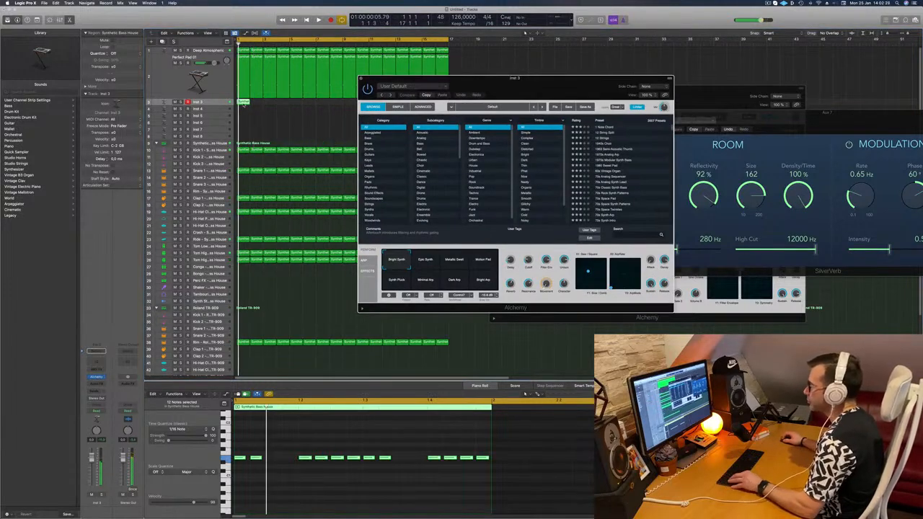
Duplicate the Inst 3 region in growing groups until it fills bars 1 through 16.
{"action": "left_click_drag", "start_coordinate": [245, 106], "coordinate": [258, 105]}
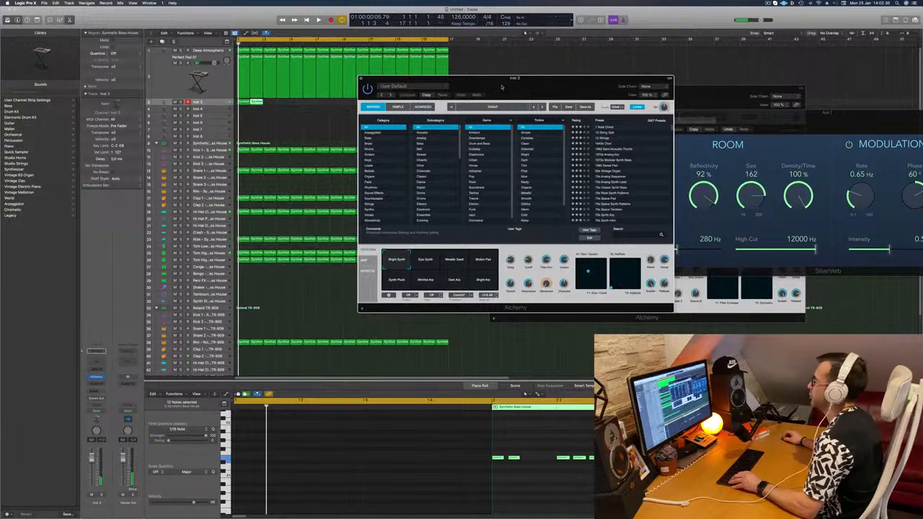
{"action": "left_click_drag", "start_coordinate": [500, 82], "coordinate": [557, 88]}
{"action": "left_click", "coordinate": [244, 102], "text": "shift"}
{"action": "left_click_drag", "start_coordinate": [250, 104], "coordinate": [302, 108]}
{"action": "left_click_drag", "start_coordinate": [525, 98], "coordinate": [526, 188]}
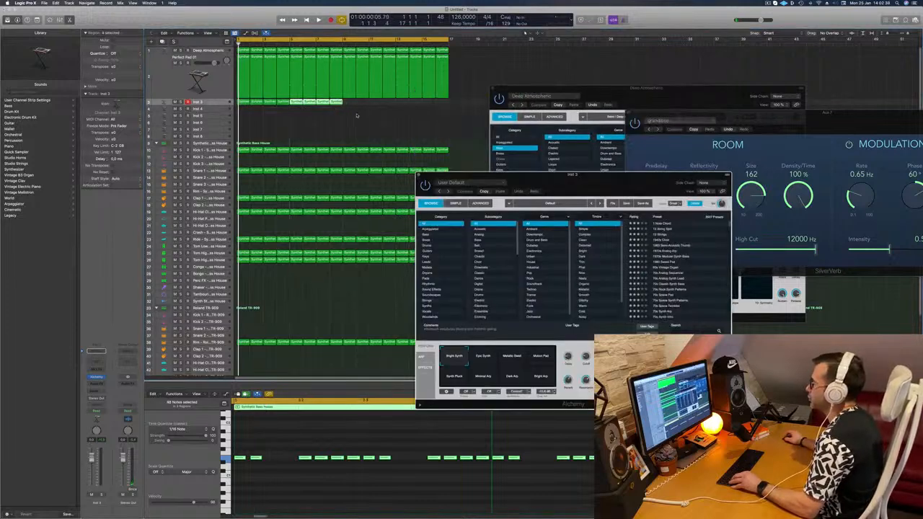
{"action": "left_click_drag", "start_coordinate": [245, 103], "coordinate": [351, 106]}
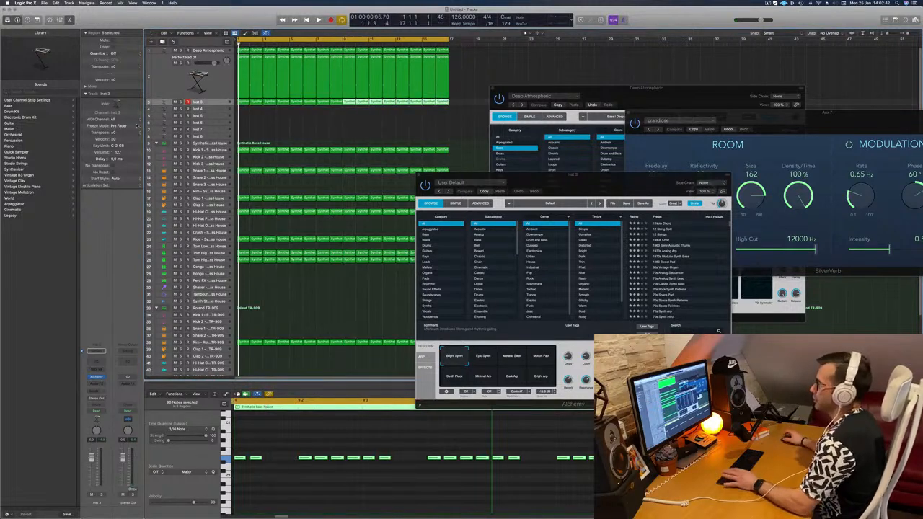
Filter the Inst 3 Alchemy presets to the Rhythmic category and load 90s Wave Sequence while the loop plays.
{"action": "key", "text": "space"}
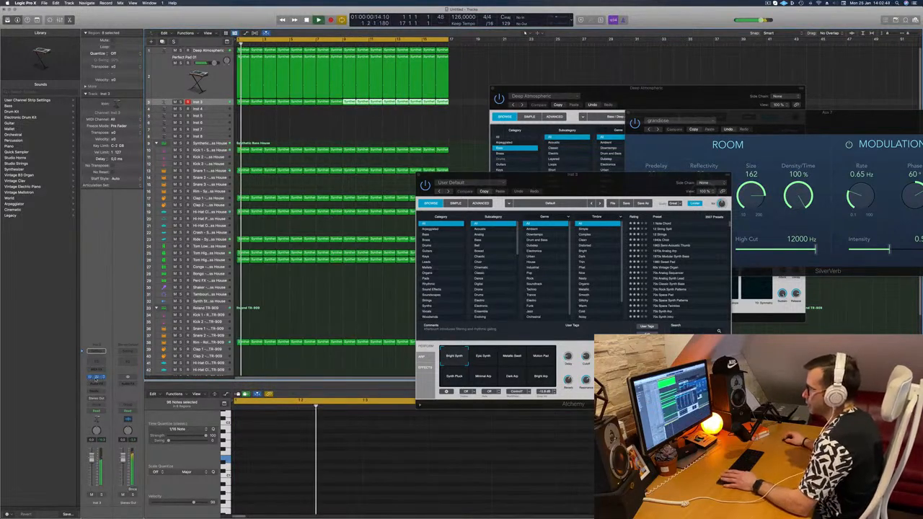
{"action": "left_click", "coordinate": [97, 377]}
{"action": "left_click", "coordinate": [97, 377]}
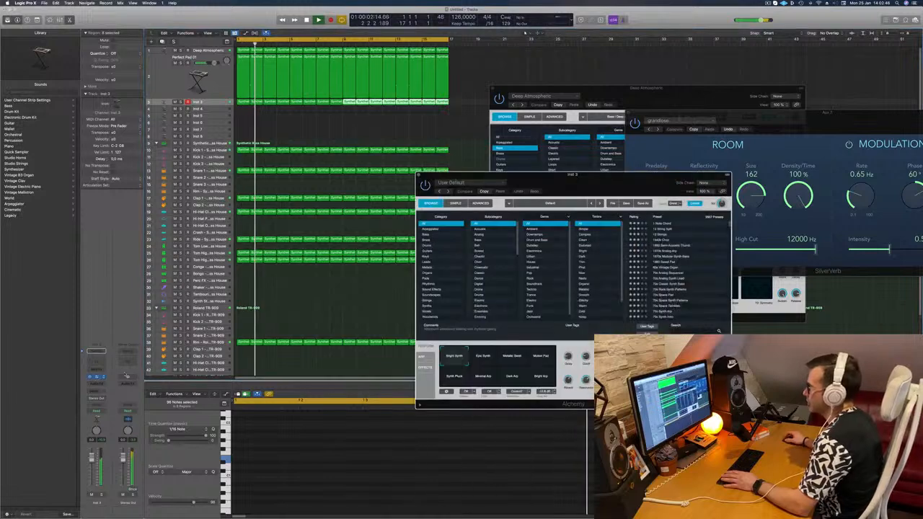
{"action": "left_click_drag", "start_coordinate": [600, 181], "coordinate": [533, 160]}
{"action": "key", "text": "space"}
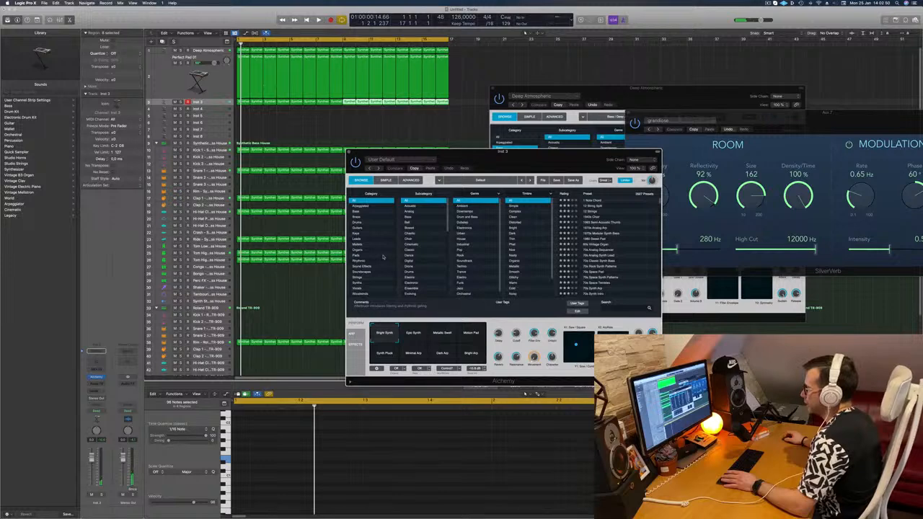
{"action": "left_click", "coordinate": [360, 262]}
{"action": "key", "text": "space"}
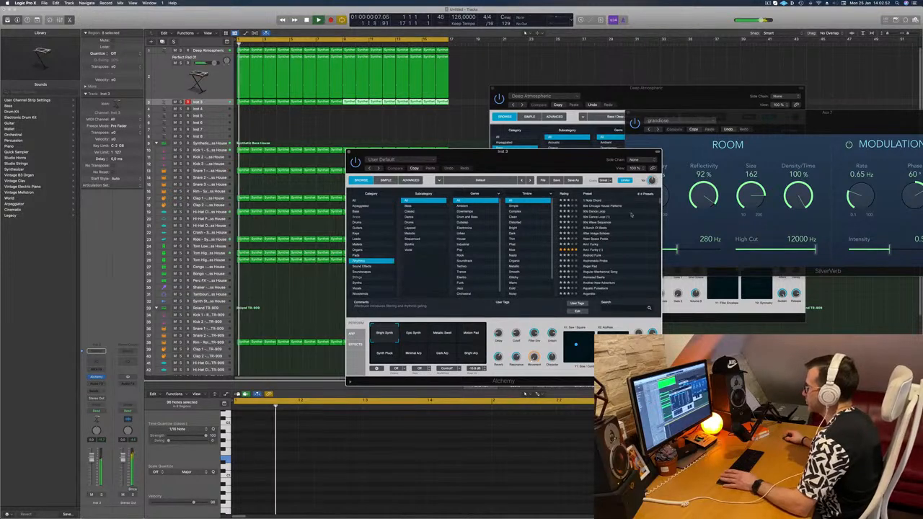
{"action": "left_click", "coordinate": [596, 224]}
{"action": "left_click_drag", "start_coordinate": [552, 159], "coordinate": [655, 143]}
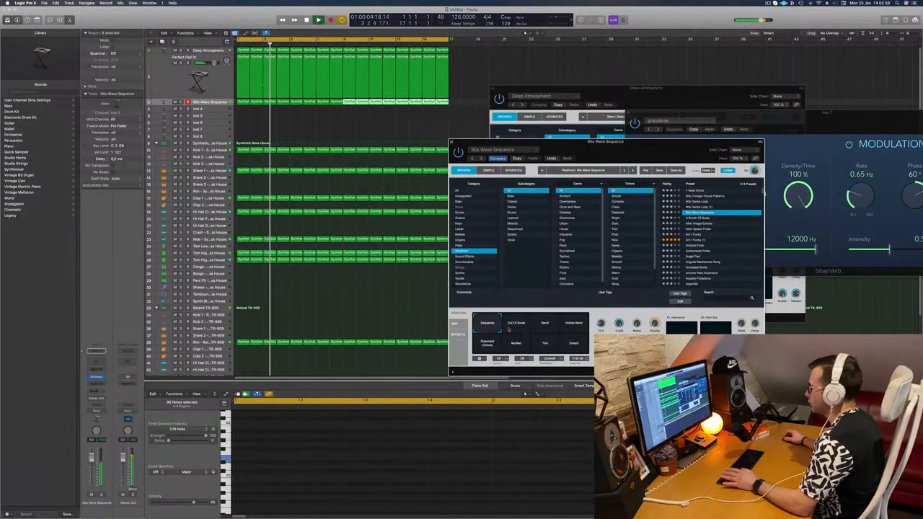
Audition the Out Of Scale and Bend performance snapshots of the 90s Wave Sequence sound.
{"action": "left_click", "coordinate": [516, 329]}
{"action": "key", "text": "space"}
{"action": "key", "text": "space"}
{"action": "left_click", "coordinate": [548, 326]}
{"action": "key", "text": "space"}
{"action": "key", "text": "space"}
Lower the 90s Wave Sequence track's volume and try the Dissonant Chimes snapshot during playback.
{"action": "left_click_drag", "start_coordinate": [92, 453], "coordinate": [92, 465]}
{"action": "left_click", "coordinate": [261, 365]}
{"action": "left_click", "coordinate": [488, 341]}
{"action": "key", "text": "space"}
{"action": "key", "text": "space"}
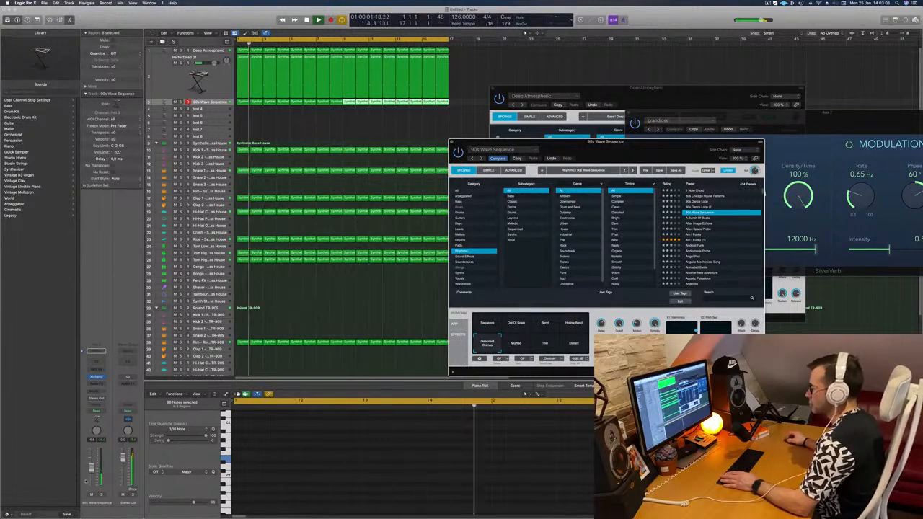
{"action": "left_click_drag", "start_coordinate": [92, 468], "coordinate": [92, 460]}
Listen briefly to the 90s Wave Sequence track soloed and try its Muffled snapshot from the loop start.
{"action": "left_click", "coordinate": [101, 495]}
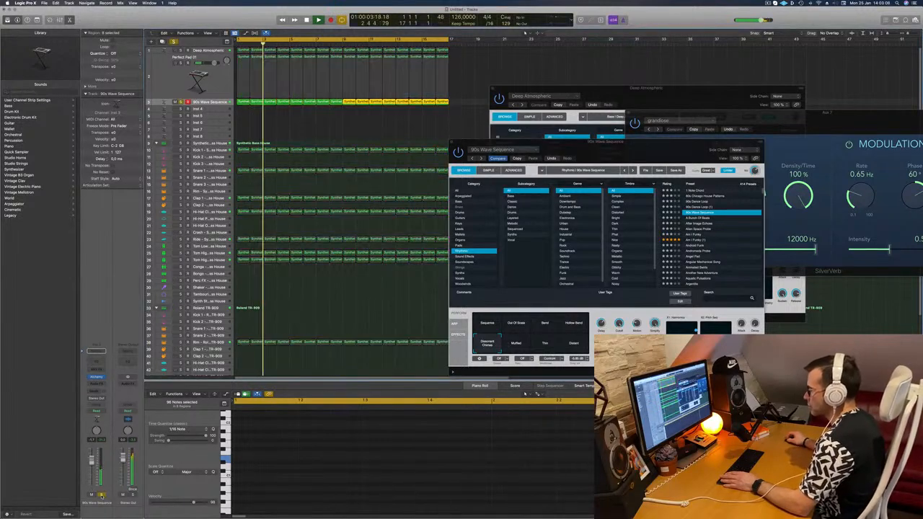
{"action": "left_click", "coordinate": [101, 496]}
{"action": "left_click", "coordinate": [518, 345]}
{"action": "key", "text": "Return"}
Stop playback, select all sixteen regions on the 90s Wave Sequence track and transpose all their notes in the Piano Roll.
{"action": "left_click", "coordinate": [241, 101]}
{"action": "key", "text": "Return"}
{"action": "left_click", "coordinate": [296, 451]}
{"action": "key", "text": "space"}
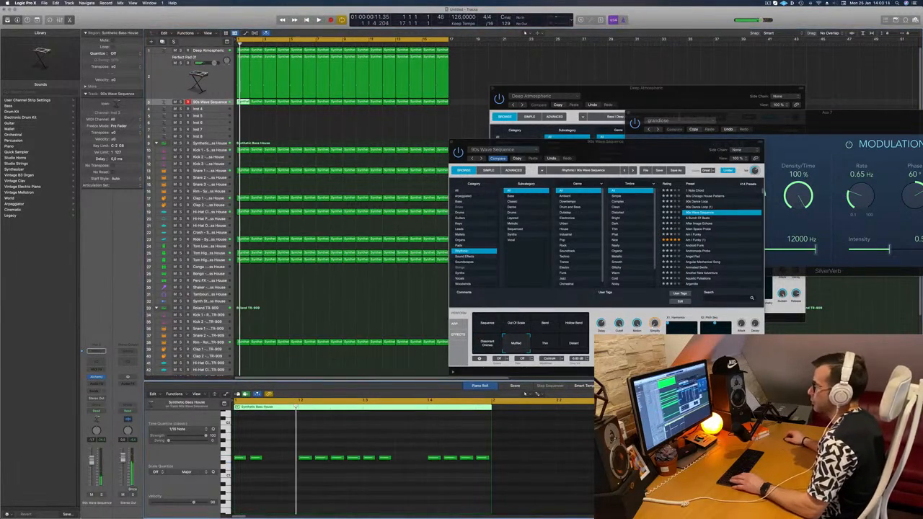
{"action": "left_click", "coordinate": [216, 102]}
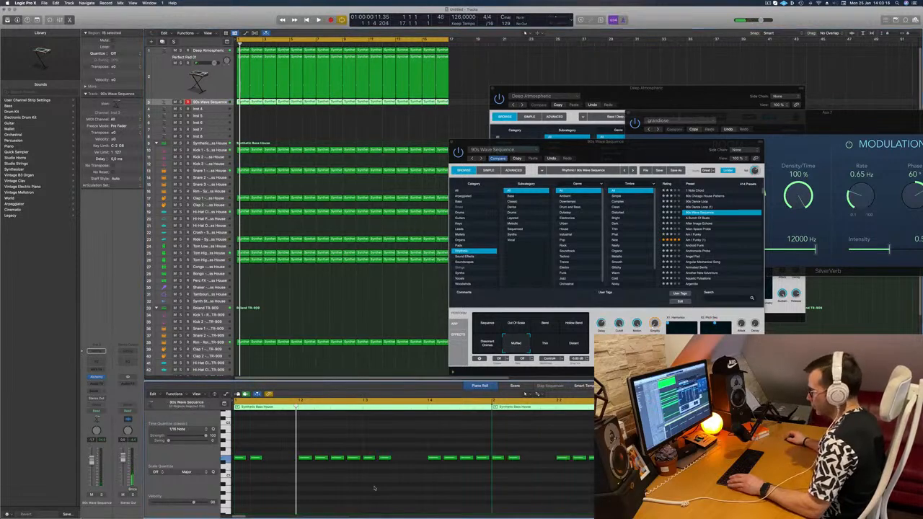
{"action": "key", "text": "super+a"}
{"action": "key", "text": "Delete"}
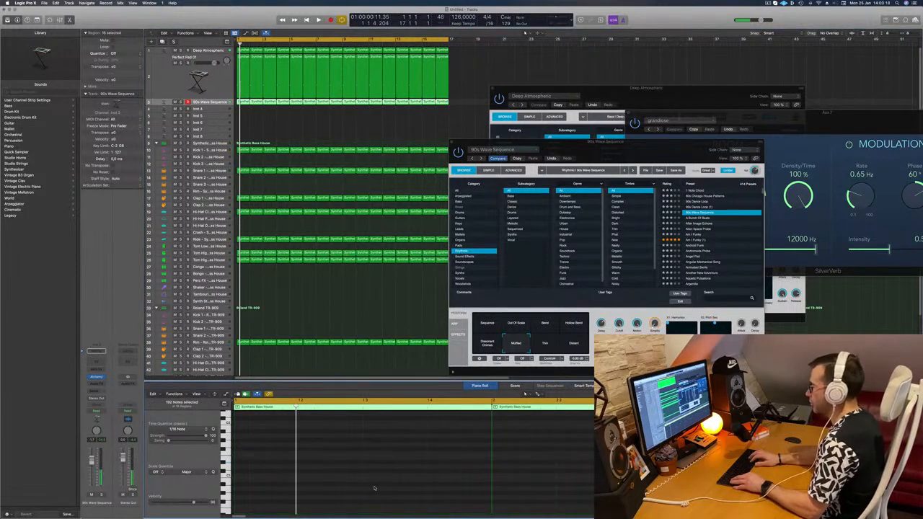
Play the loop and audition the Distant and Thin snapshots of 90s Wave Sequence.
{"action": "key", "text": "space"}
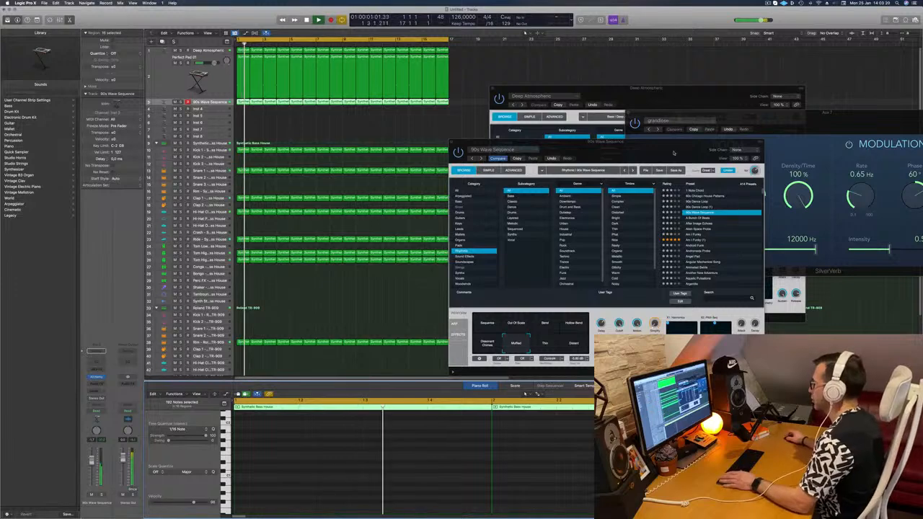
{"action": "left_click_drag", "start_coordinate": [676, 147], "coordinate": [545, 125]}
{"action": "left_click", "coordinate": [445, 321]}
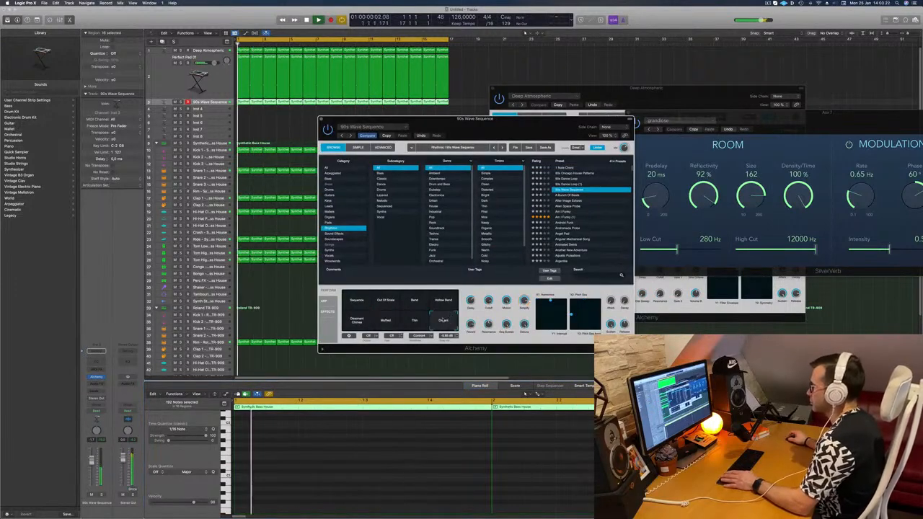
{"action": "left_click", "coordinate": [413, 321]}
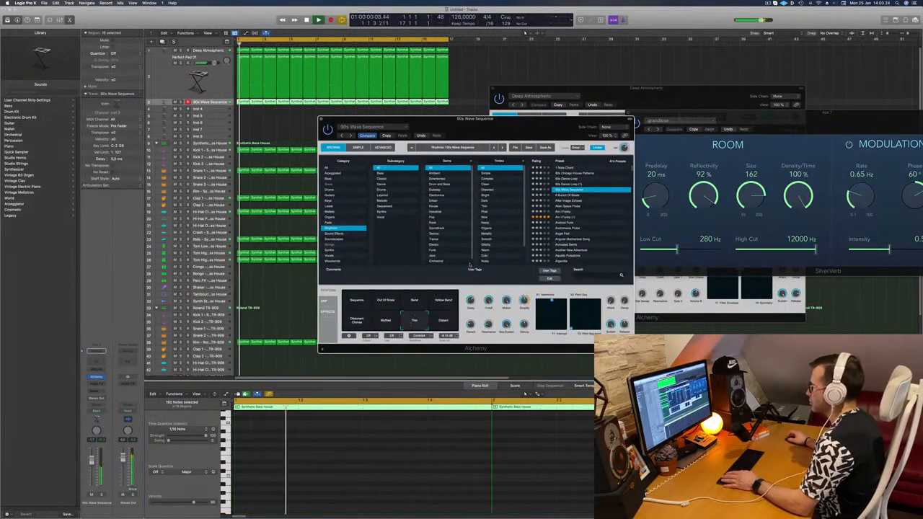
Audition the Rhythmic presets A Bunch Of Beats and Am I Funky, and load Angel Pad on the same track.
{"action": "left_click_drag", "start_coordinate": [532, 132], "coordinate": [617, 113]}
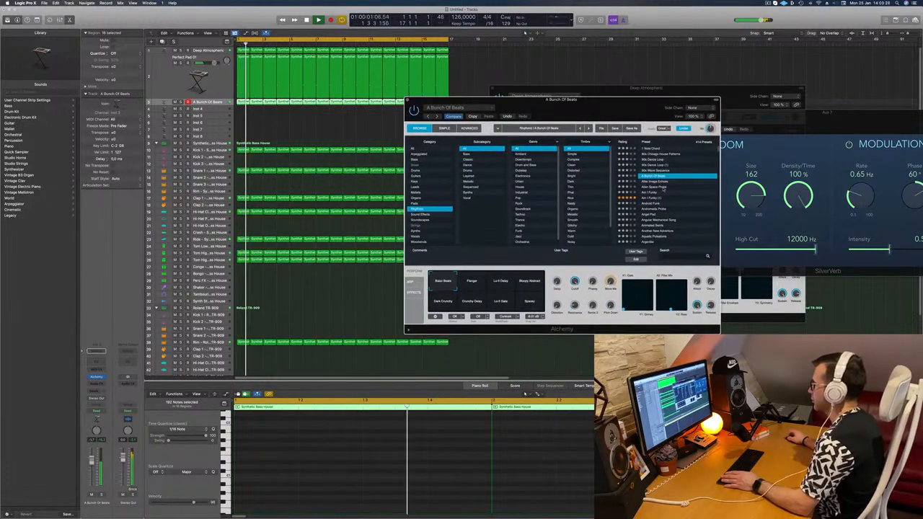
{"action": "left_click", "coordinate": [653, 198]}
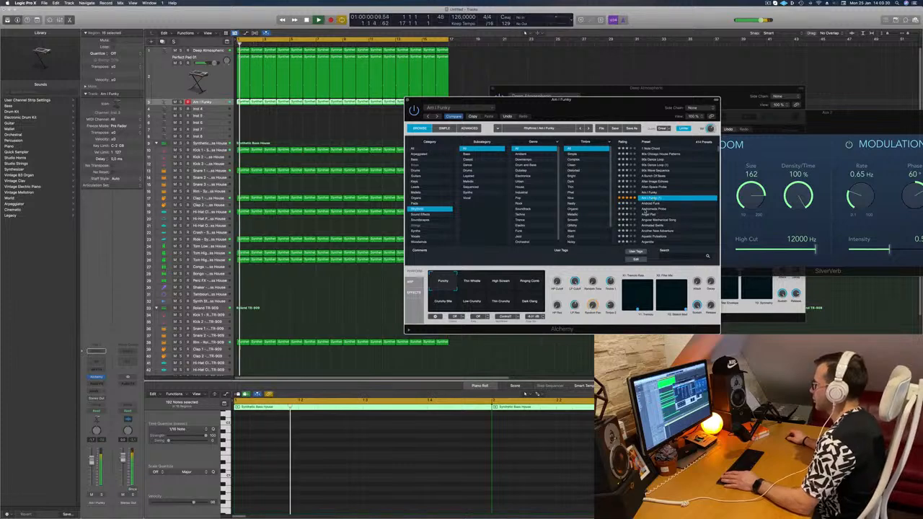
{"action": "left_click", "coordinate": [648, 214]}
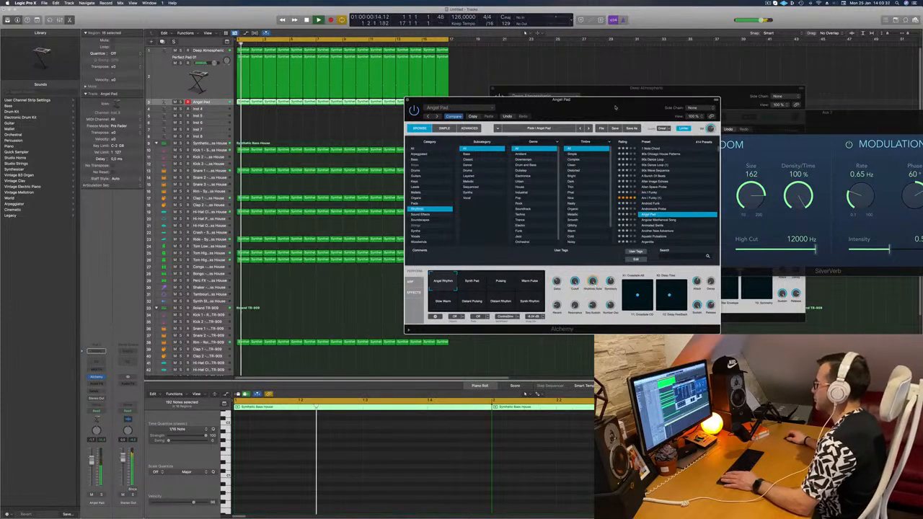
Audition the Warm Pulse and Angel Rhythm snapshots of Angel Pad during playback and lower the track's volume slightly.
{"action": "left_click_drag", "start_coordinate": [634, 91], "coordinate": [665, 103]}
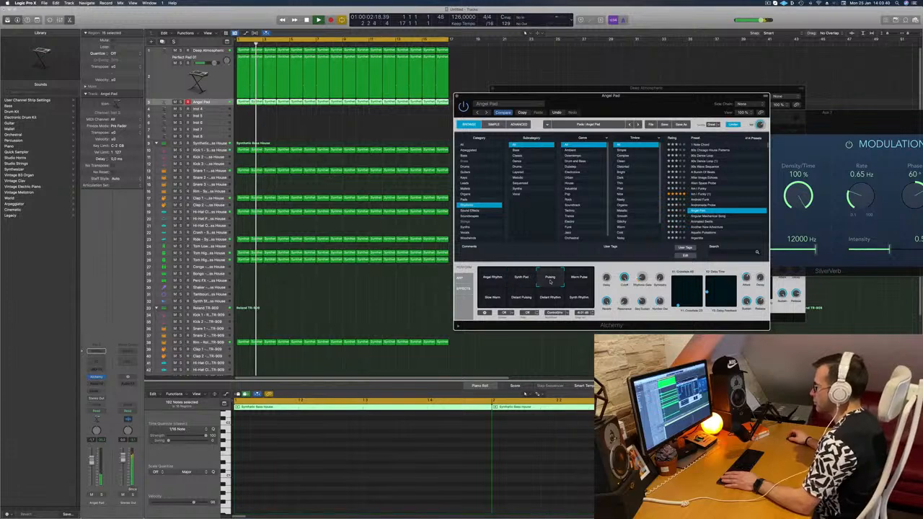
{"action": "left_click", "coordinate": [578, 280]}
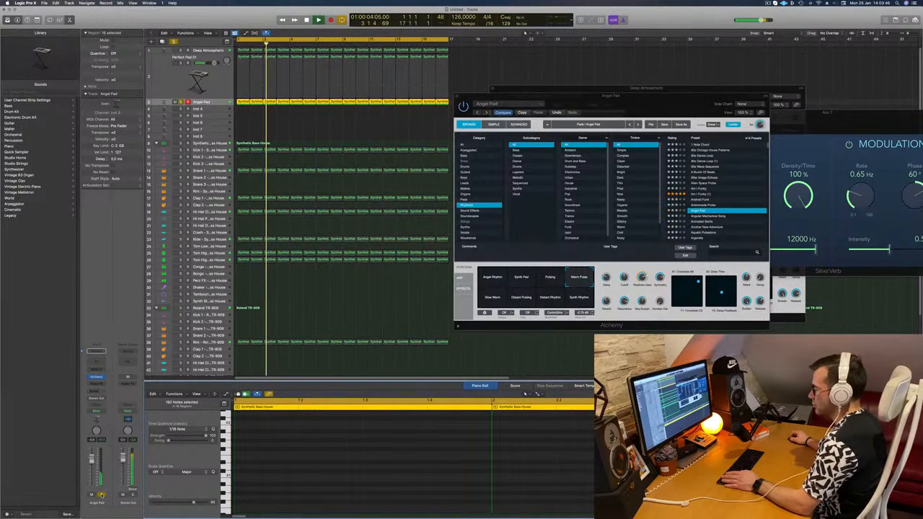
{"action": "left_click", "coordinate": [493, 280]}
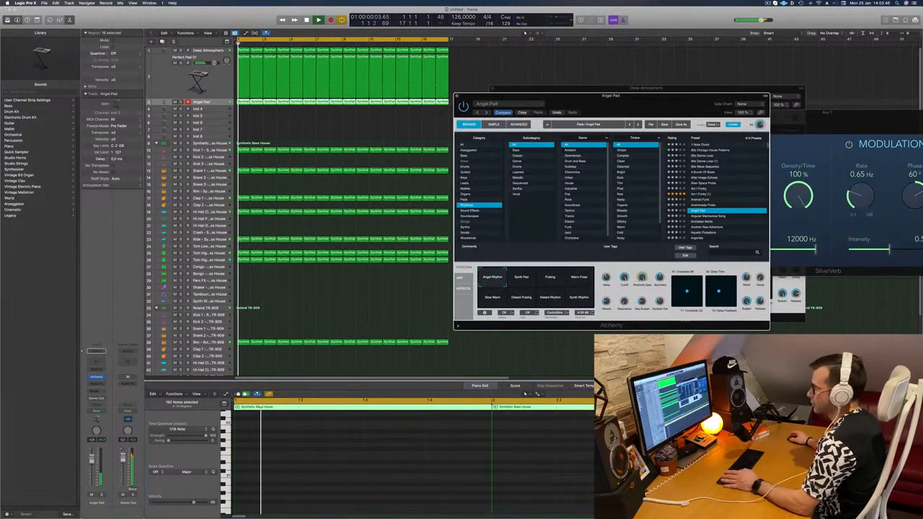
{"action": "left_click_drag", "start_coordinate": [91, 461], "coordinate": [91, 465]}
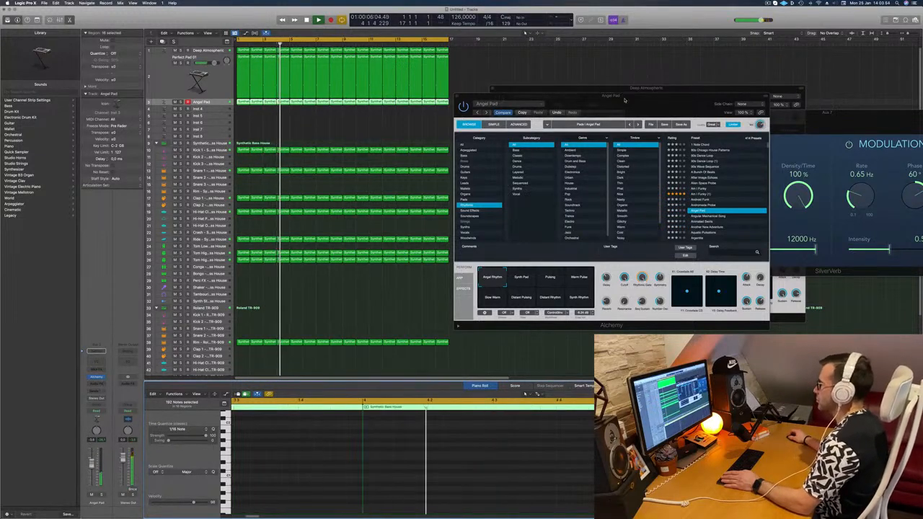
{"action": "left_click_drag", "start_coordinate": [577, 96], "coordinate": [780, 67]}
{"action": "key", "text": "Return"}
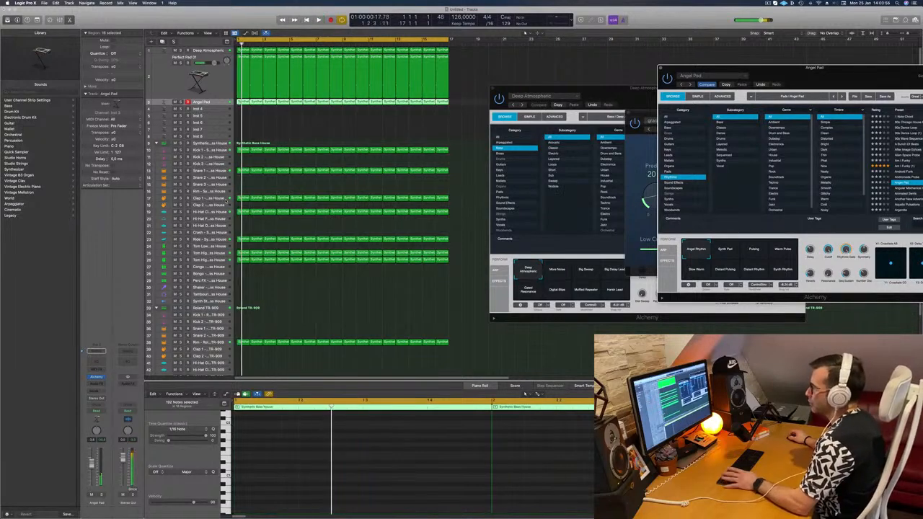
{"action": "key", "text": "Return"}
Copy the Clap 1 notes to the start of each bar in all regions, play them back and lower the track's volume.
{"action": "left_click", "coordinate": [208, 197]}
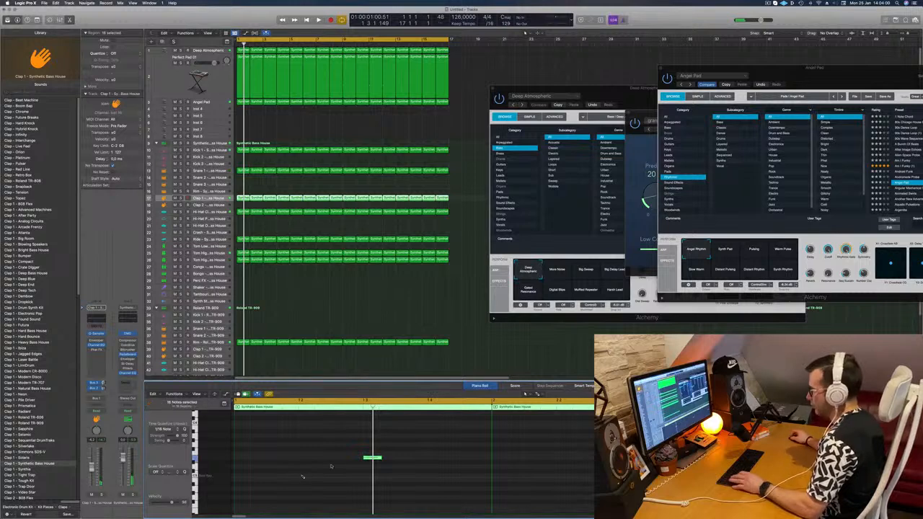
{"action": "left_click_drag", "start_coordinate": [372, 458], "coordinate": [243, 463]}
{"action": "key", "text": "space"}
{"action": "scroll", "coordinate": [278, 437], "scroll_direction": "left", "scroll_amount": 5}
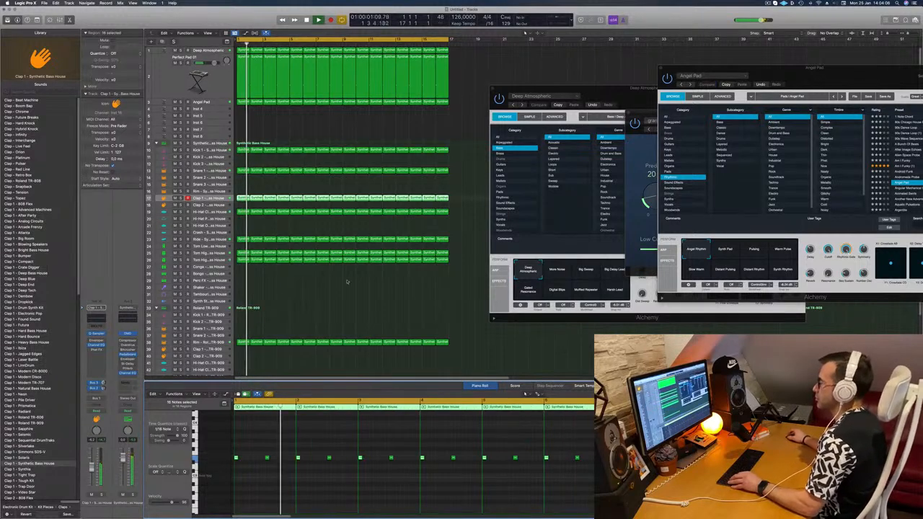
{"action": "key", "text": "Return"}
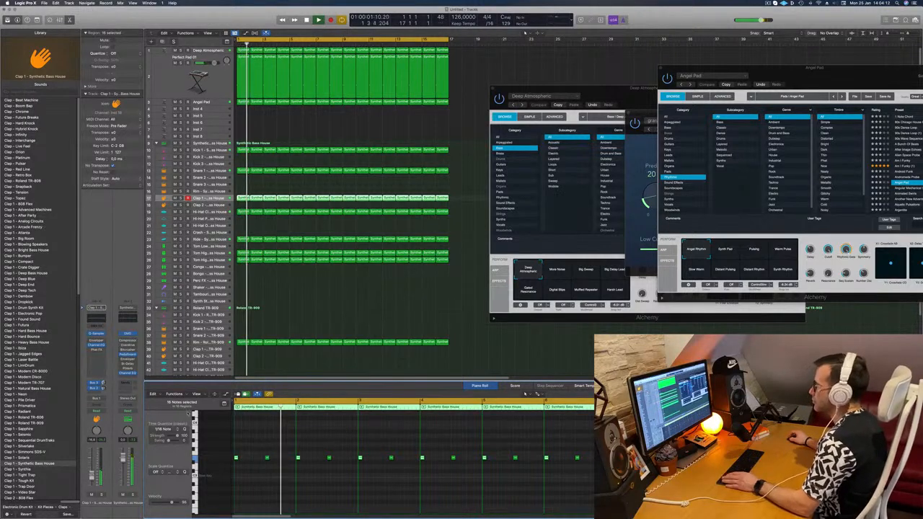
Restart the loop and try the Synth Rhythm snapshot of Angel Pad.
{"action": "left_click_drag", "start_coordinate": [742, 68], "coordinate": [347, 199]}
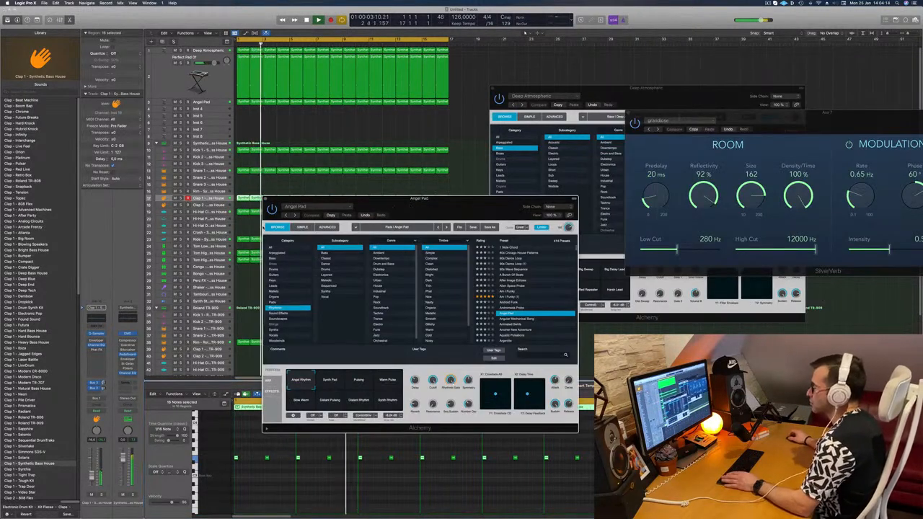
{"action": "key", "text": "space"}
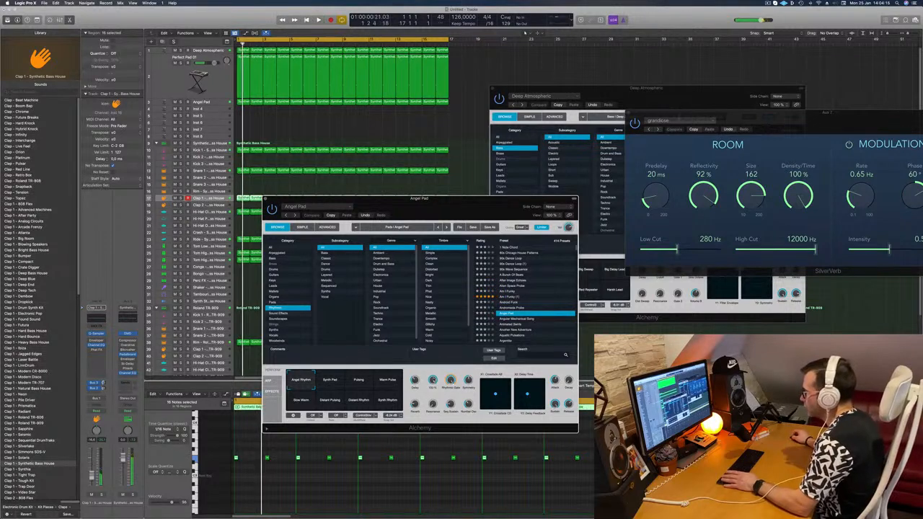
{"action": "key", "text": "space"}
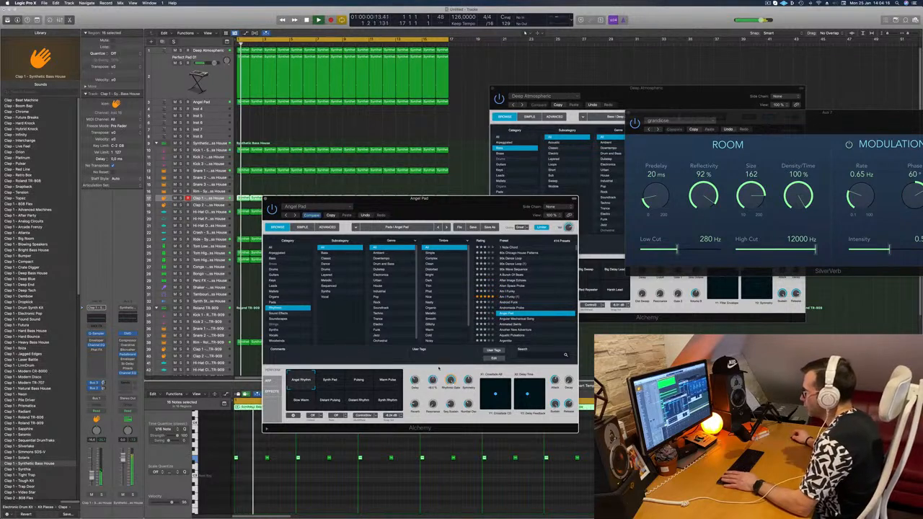
{"action": "left_click", "coordinate": [387, 403]}
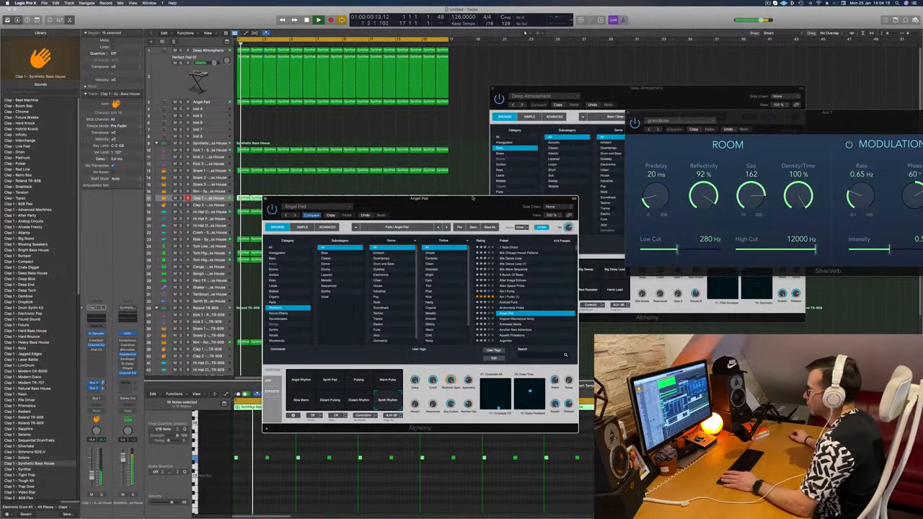
{"action": "left_click_drag", "start_coordinate": [466, 200], "coordinate": [513, 157]}
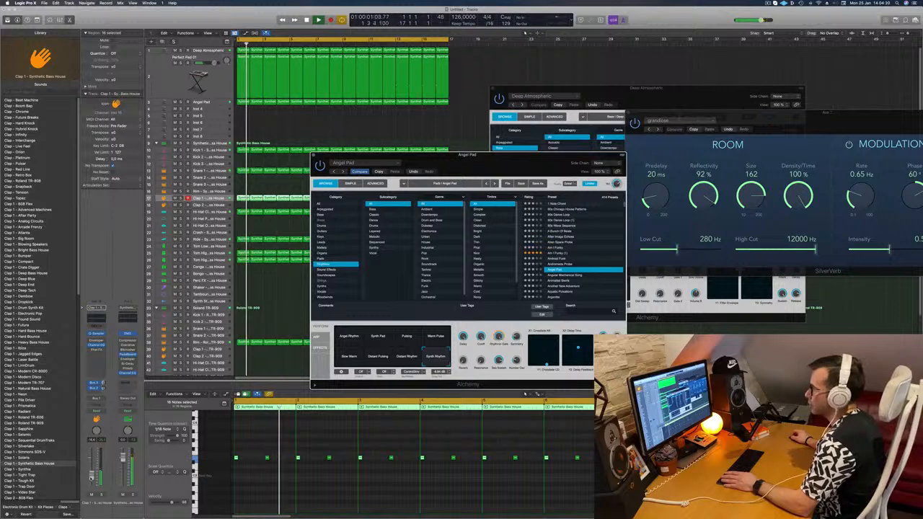
Select the Angel Pad track, replay the loop several times and replace its sound with the Rhythmic preset Animated Swirls.
{"action": "left_click", "coordinate": [218, 103]}
{"action": "key", "text": "space"}
{"action": "key", "text": "space"}
{"action": "key", "text": "space"}
{"action": "key", "text": "space"}
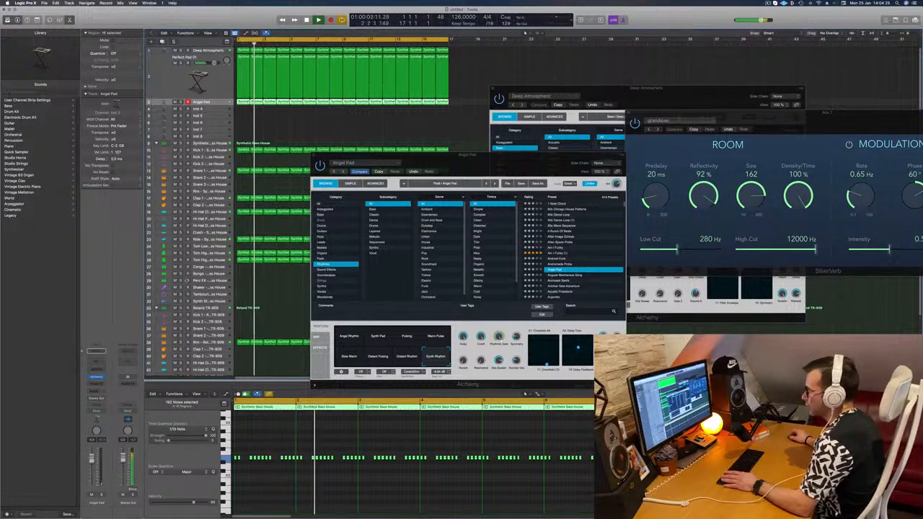
{"action": "key", "text": "space"}
{"action": "key", "text": "space"}
{"action": "scroll", "coordinate": [566, 245], "scroll_direction": "down", "scroll_amount": 2}
{"action": "left_click", "coordinate": [566, 243]}
{"action": "left_click_drag", "start_coordinate": [513, 173], "coordinate": [565, 158]}
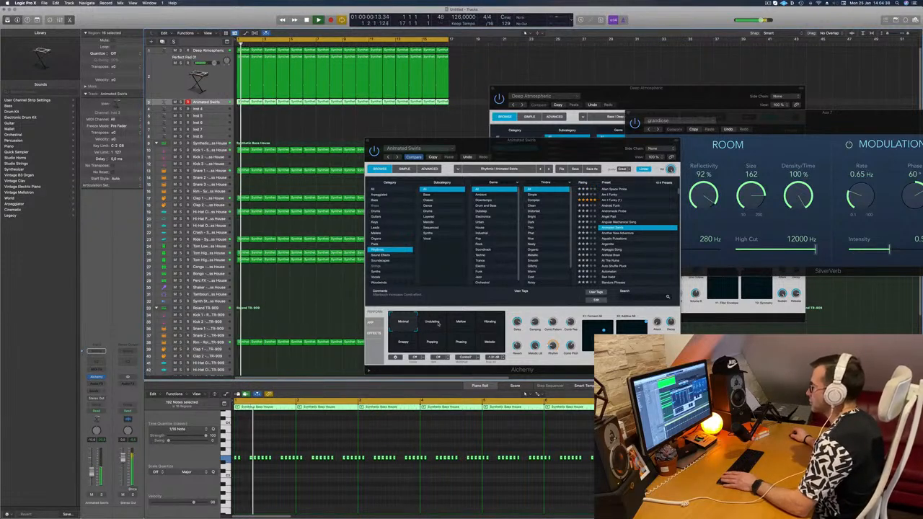
Audition the Undulating, Mellow and Vibrating snapshots of Animated Swirls from the loop start, adjusting the track's volume.
{"action": "left_click", "coordinate": [437, 325]}
{"action": "left_click", "coordinate": [461, 323]}
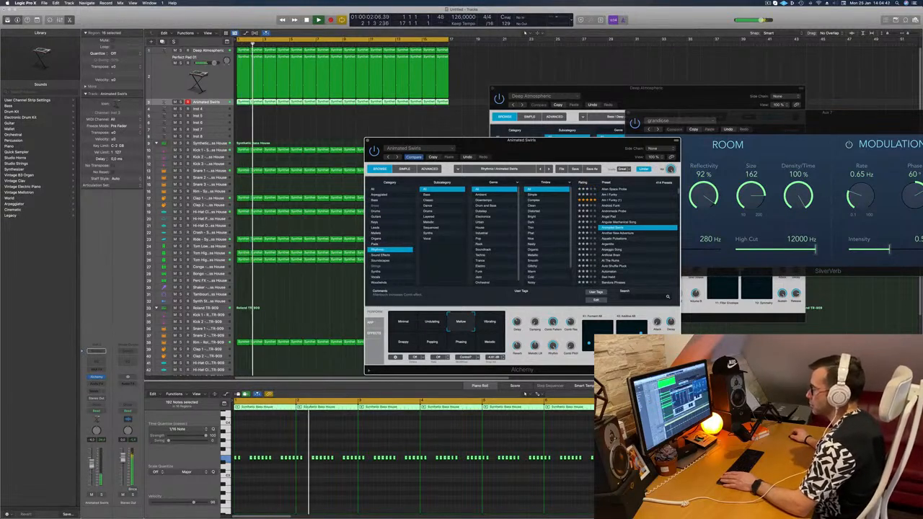
{"action": "left_click", "coordinate": [92, 464]}
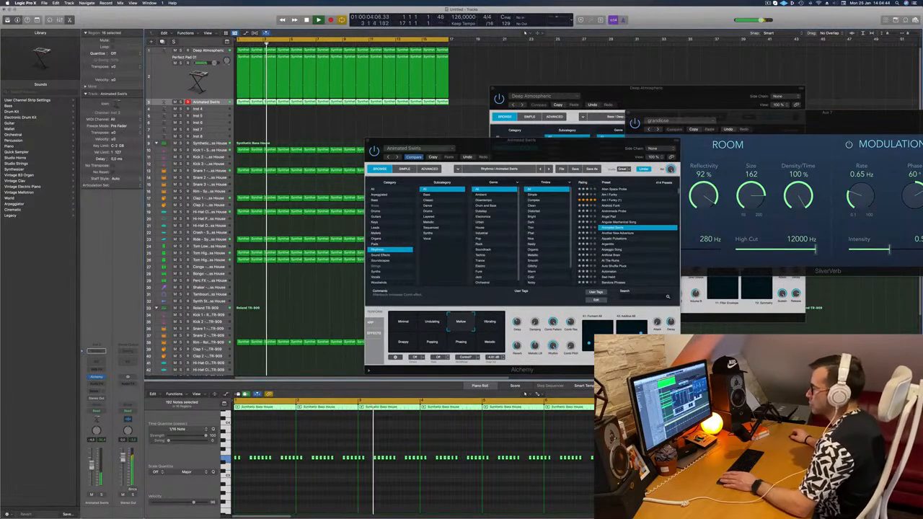
{"action": "key", "text": "space"}
{"action": "key", "text": "space"}
{"action": "left_click", "coordinate": [488, 323]}
{"action": "key", "text": "space"}
{"action": "key", "text": "space"}
Compare the Snappy, Popping, Phasing and Melodic snapshots of Animated Swirls and settle on Popping.
{"action": "left_click", "coordinate": [406, 341]}
{"action": "key", "text": "space"}
{"action": "key", "text": "space"}
{"action": "left_click", "coordinate": [434, 342]}
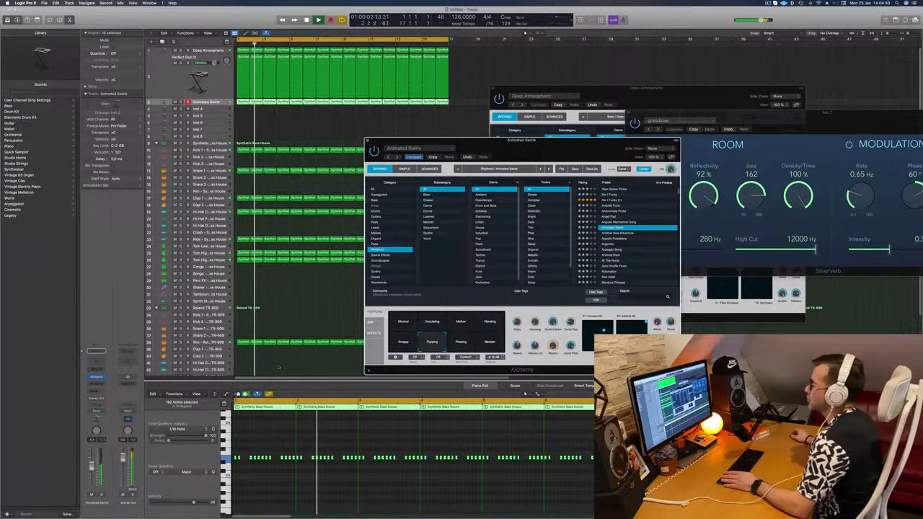
{"action": "key", "text": "space"}
{"action": "key", "text": "space"}
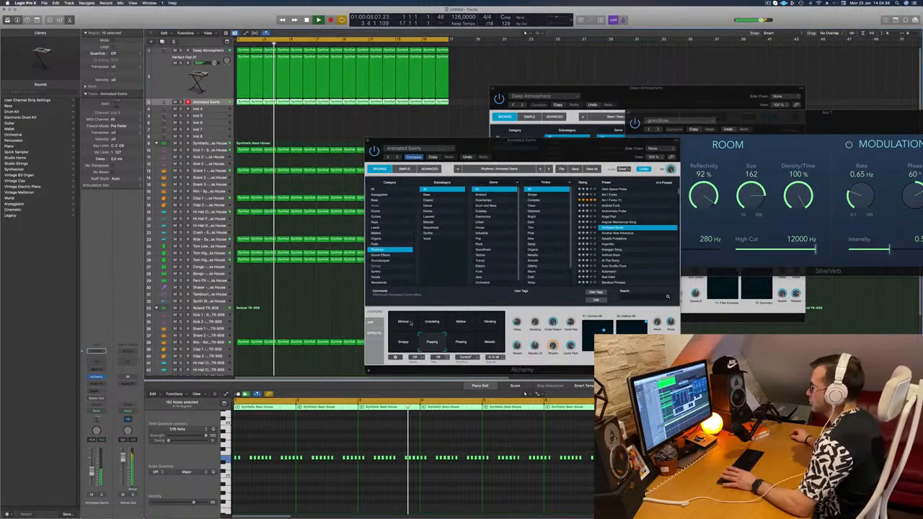
{"action": "left_click", "coordinate": [460, 347]}
{"action": "left_click", "coordinate": [491, 341]}
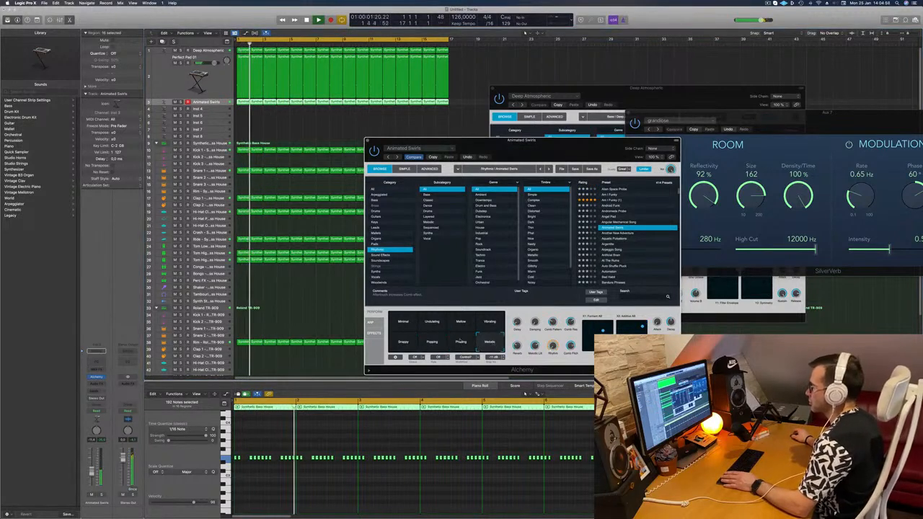
{"action": "left_click", "coordinate": [435, 345]}
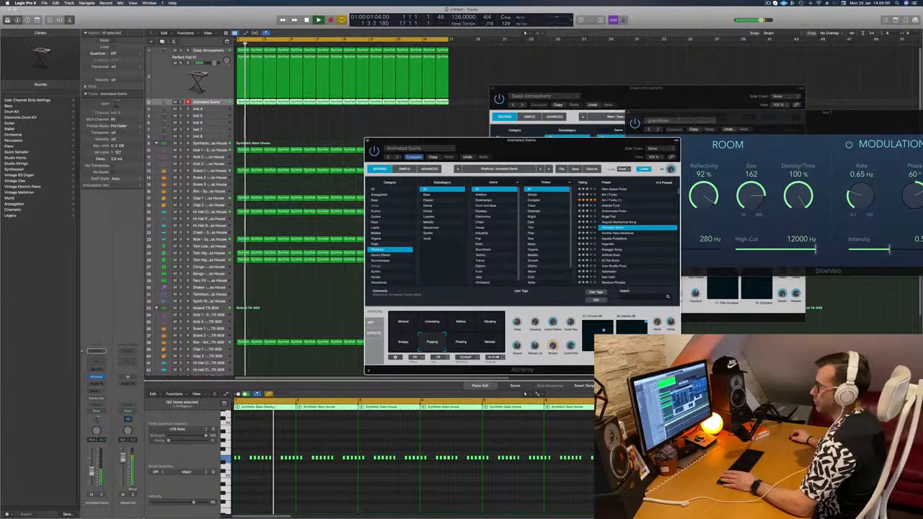
Raise the Animated Swirls track's volume, close its Alchemy window and return playback to the loop start.
{"action": "left_click_drag", "start_coordinate": [91, 472], "coordinate": [92, 470]}
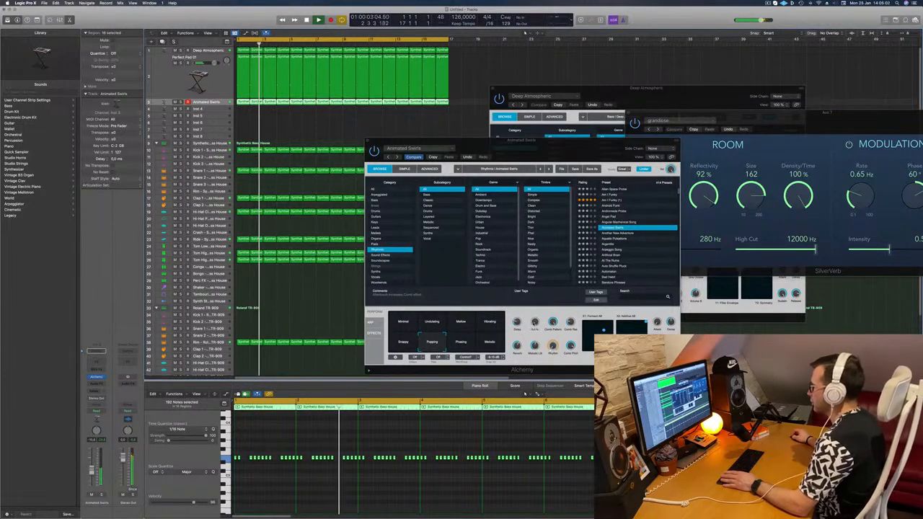
{"action": "left_click", "coordinate": [534, 305]}
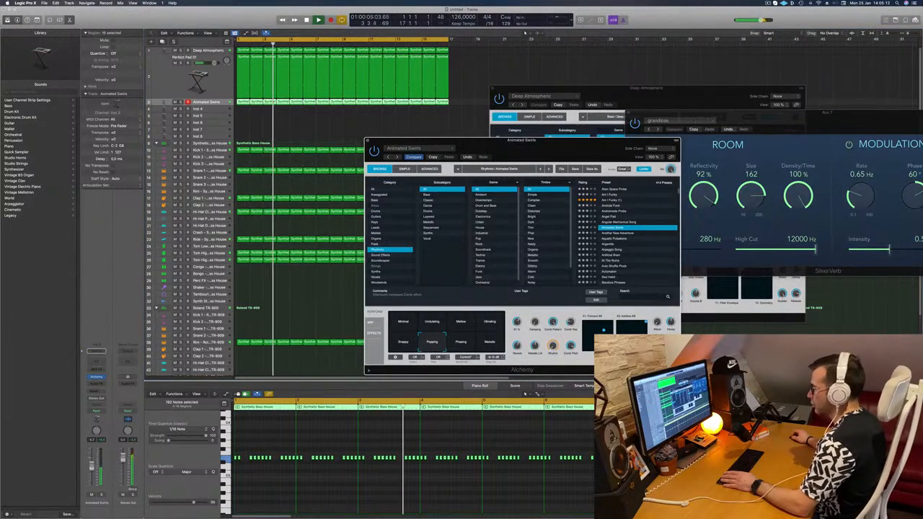
{"action": "left_click_drag", "start_coordinate": [582, 144], "coordinate": [488, 206]}
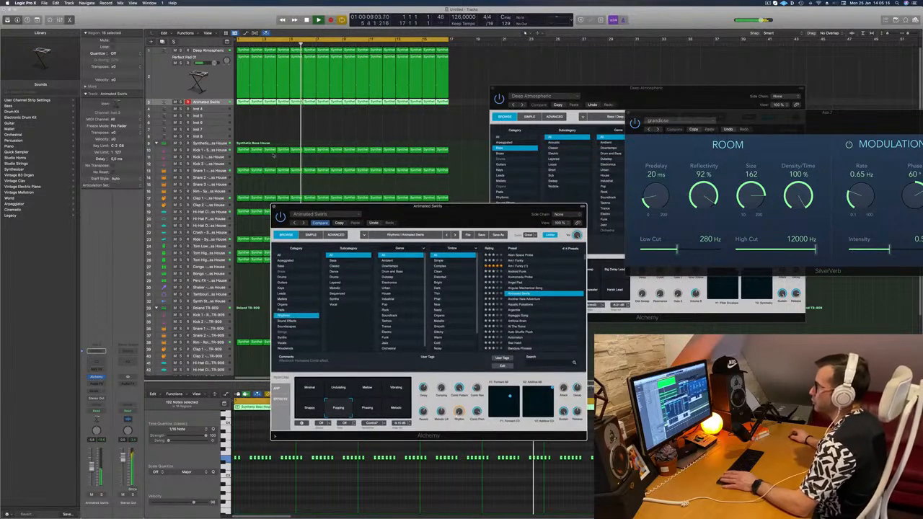
{"action": "left_click", "coordinate": [274, 206]}
{"action": "key", "text": "Return"}
Adjust the Cutoff and Gate 1 controls of the Deep Atmospheric bass in Alchemy while the loop plays, and close the plug-in.
{"action": "left_click", "coordinate": [208, 50]}
{"action": "key", "text": "Return"}
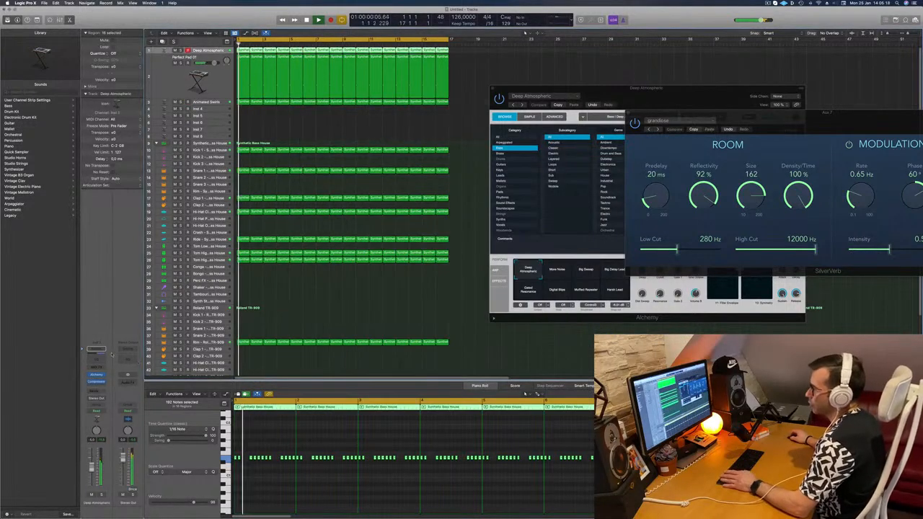
{"action": "left_click", "coordinate": [98, 375]}
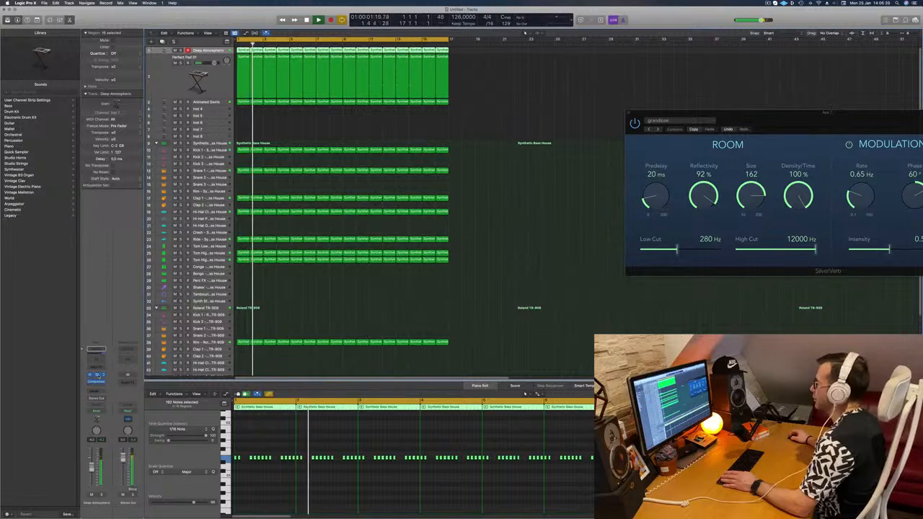
{"action": "left_click", "coordinate": [98, 375]}
{"action": "left_click_drag", "start_coordinate": [631, 321], "coordinate": [590, 324]}
{"action": "key", "text": "Return"}
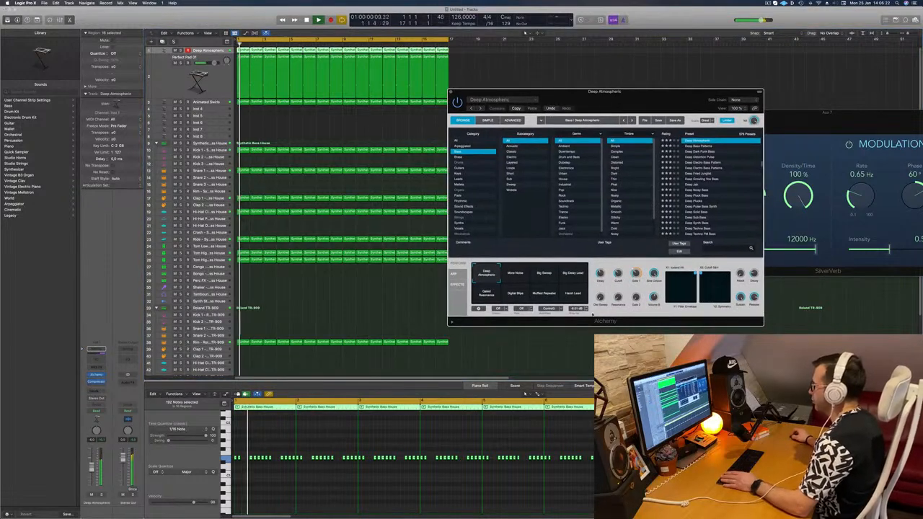
{"action": "left_click_drag", "start_coordinate": [619, 274], "coordinate": [620, 266]}
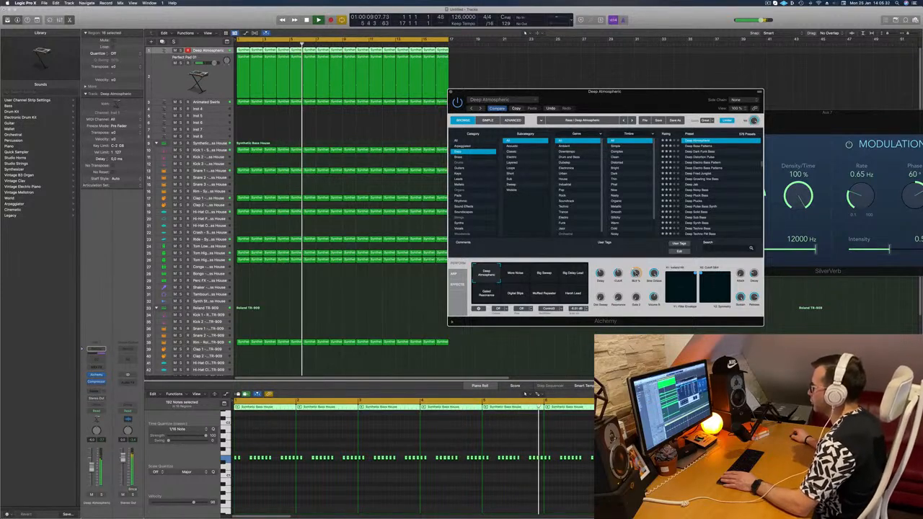
{"action": "left_click_drag", "start_coordinate": [637, 286], "coordinate": [638, 255]}
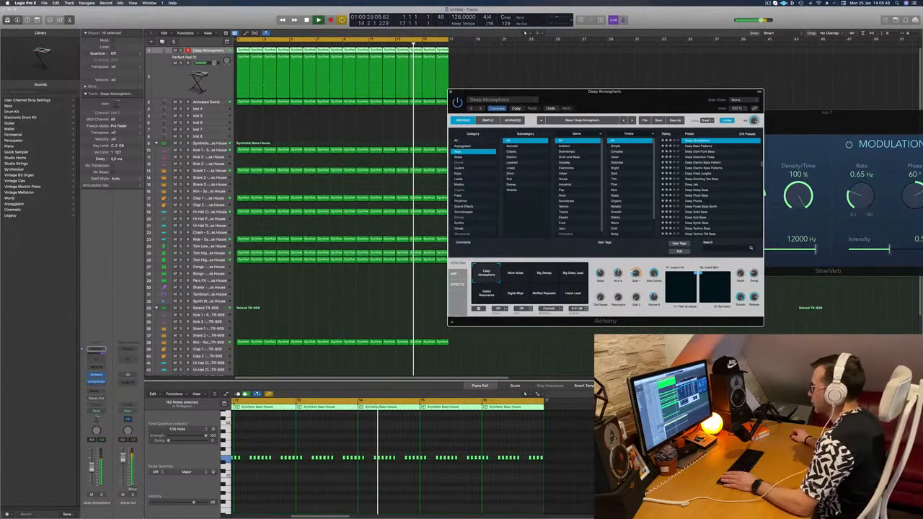
{"action": "left_click_drag", "start_coordinate": [635, 92], "coordinate": [605, 94]}
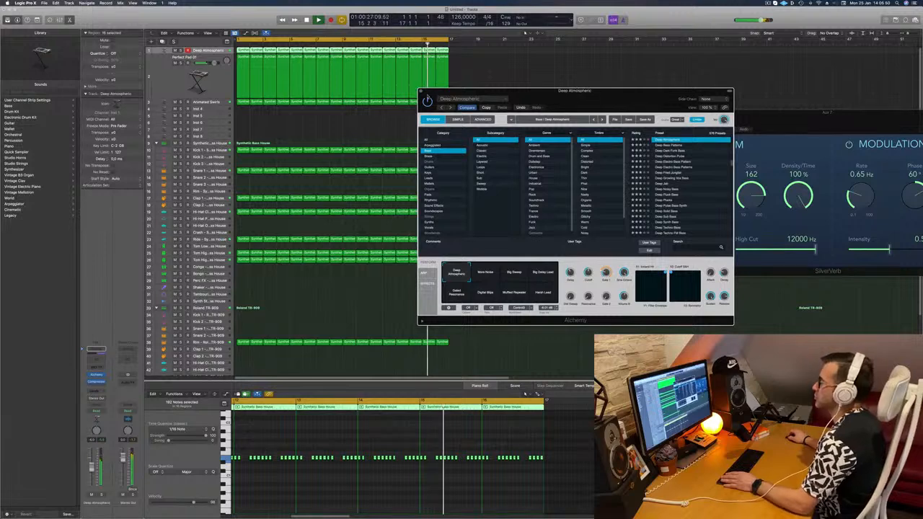
{"action": "left_click", "coordinate": [420, 91]}
Solo the Animated Swirls track briefly, unsolo it and select it while replaying the full loop.
{"action": "key", "text": "space"}
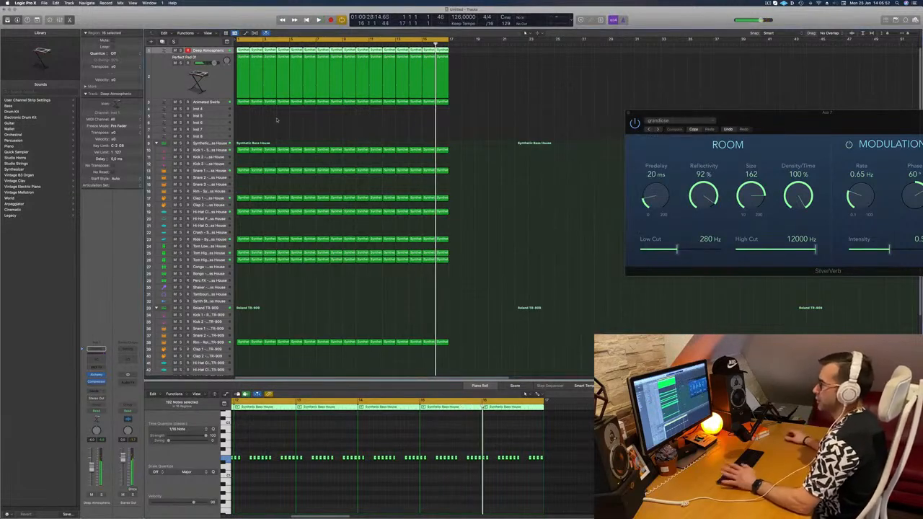
{"action": "key", "text": "space"}
{"action": "left_click", "coordinate": [180, 102]}
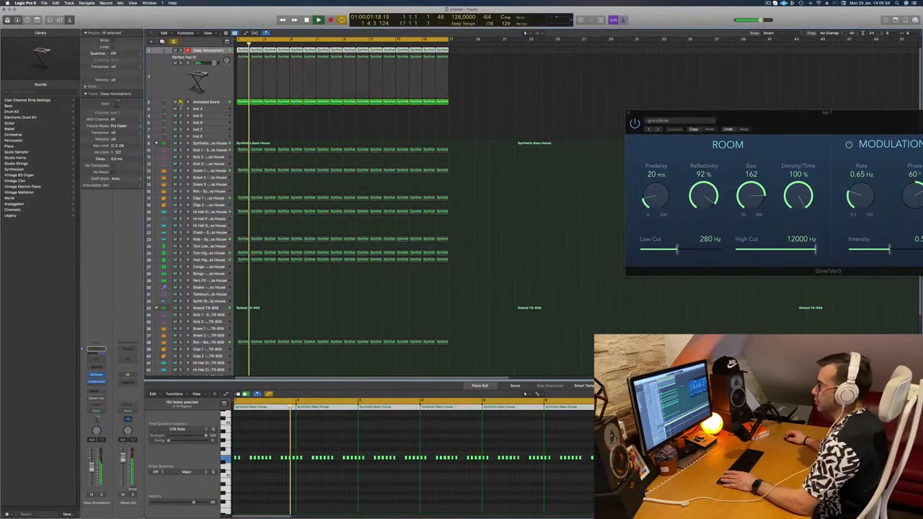
{"action": "left_click", "coordinate": [180, 102]}
{"action": "key", "text": "space"}
{"action": "key", "text": "space"}
{"action": "left_click", "coordinate": [206, 102]}
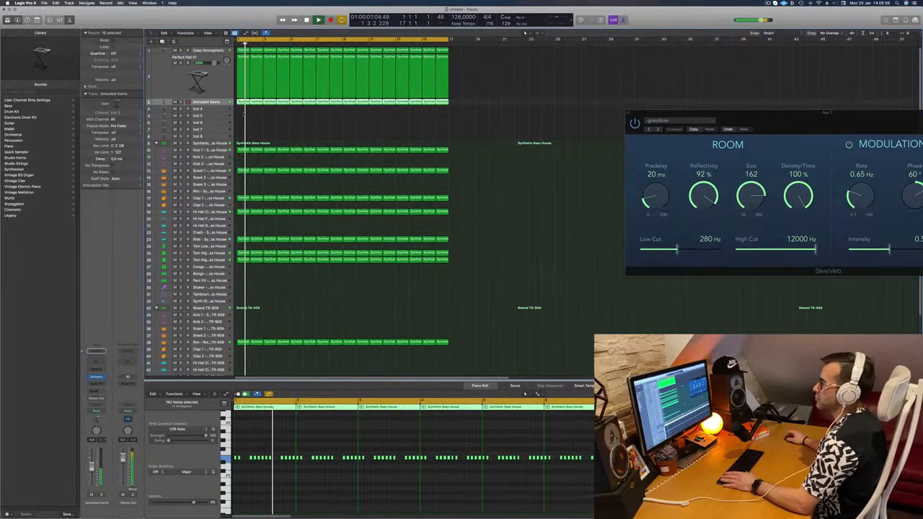
Replay the loop with the Perfect Pad 01 track selected and duplicate that track with its settings.
{"action": "left_click", "coordinate": [207, 87]}
{"action": "key", "text": "space"}
{"action": "key", "text": "space"}
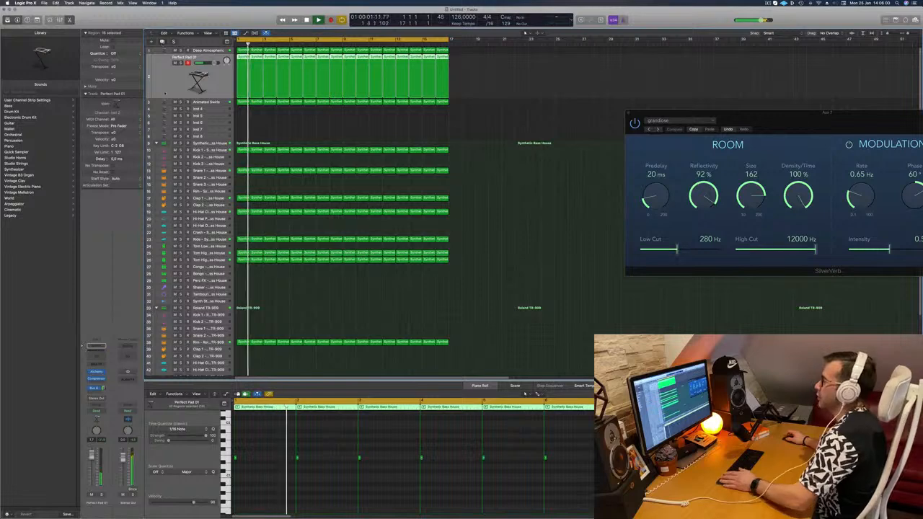
{"action": "key", "text": "super+d"}
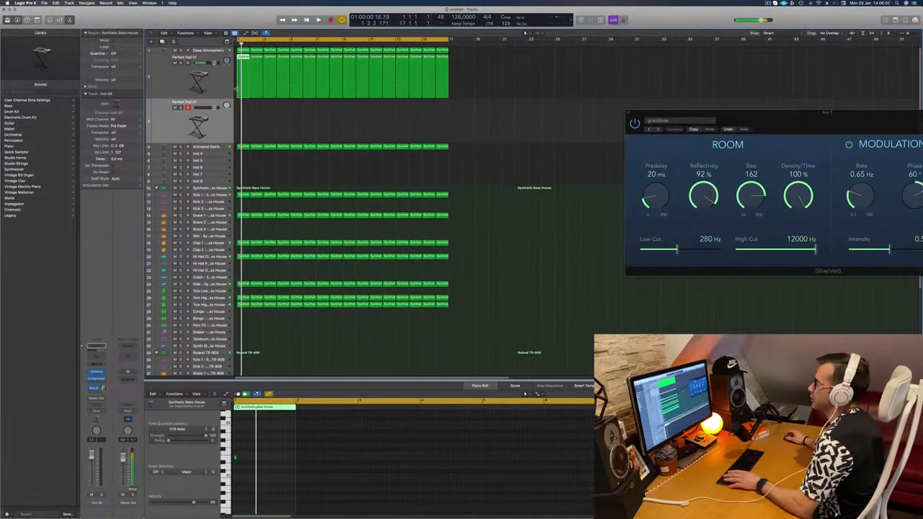
Copy the first Perfect Pad 01 region onto the duplicated track at bar 2, edit its notes and play the loop.
{"action": "left_click_drag", "start_coordinate": [245, 69], "coordinate": [262, 123]}
{"action": "left_click_drag", "start_coordinate": [348, 443], "coordinate": [329, 426]}
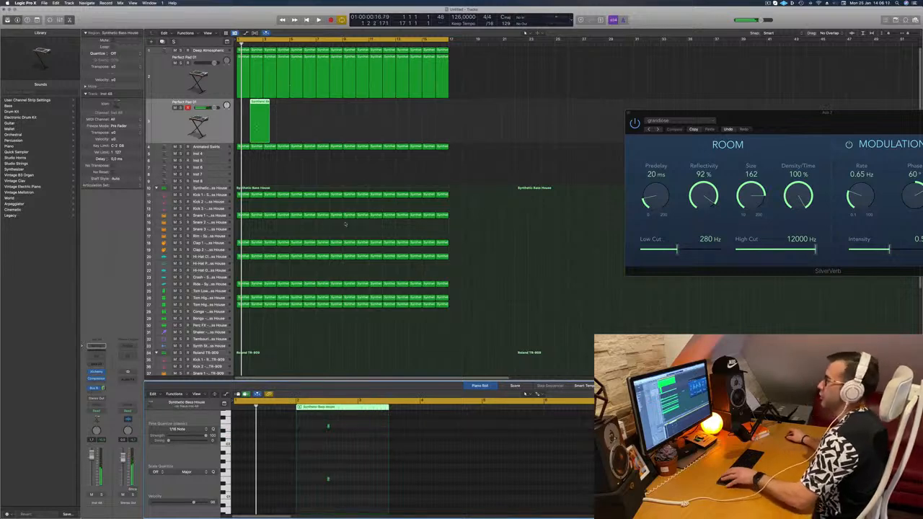
{"action": "key", "text": "space"}
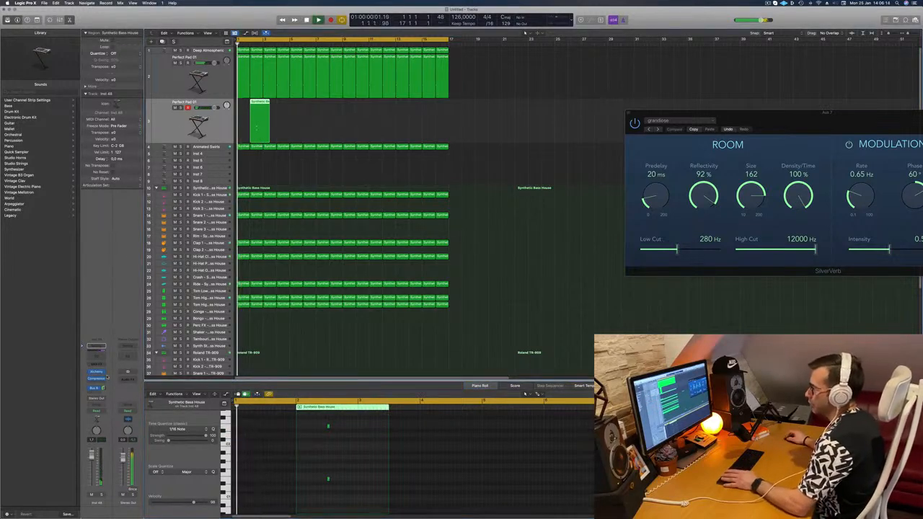
Open Alchemy on the duplicated pad track and load the Lazarus preset while the loop plays.
{"action": "left_click", "coordinate": [96, 372]}
{"action": "left_click_drag", "start_coordinate": [498, 76], "coordinate": [615, 77]}
{"action": "scroll", "coordinate": [603, 127], "scroll_direction": "up", "scroll_amount": 3}
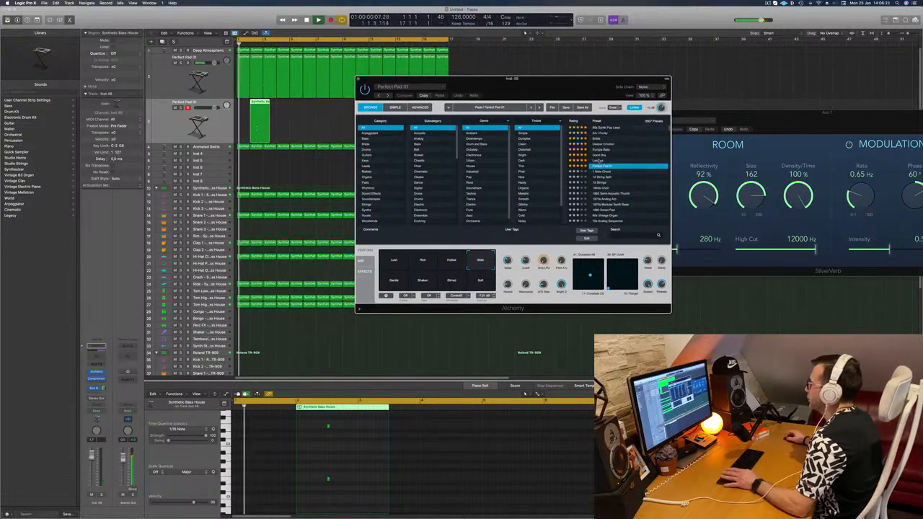
{"action": "left_click", "coordinate": [599, 160]}
{"action": "left_click_drag", "start_coordinate": [570, 93], "coordinate": [612, 58]}
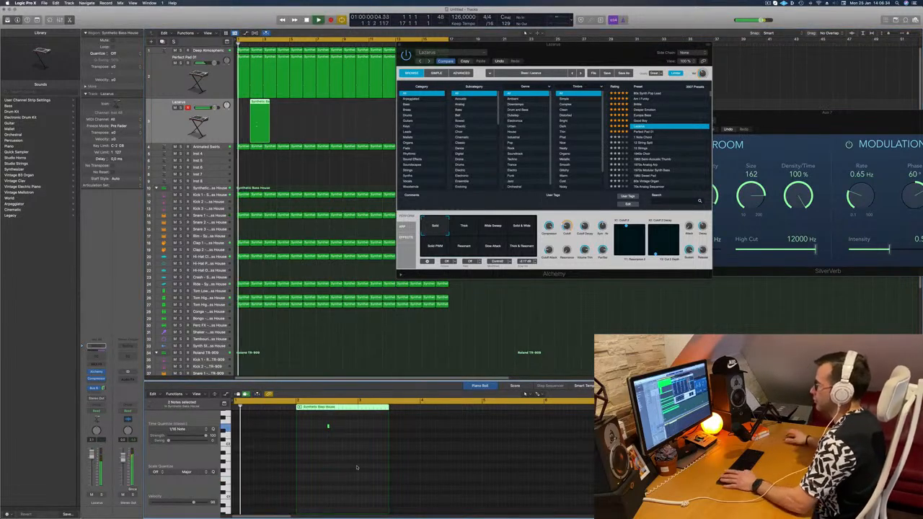
Audition the Thick, Wide Sweep and Solid & Wide variations of the Lazarus preset.
{"action": "left_click_drag", "start_coordinate": [596, 46], "coordinate": [582, 97]}
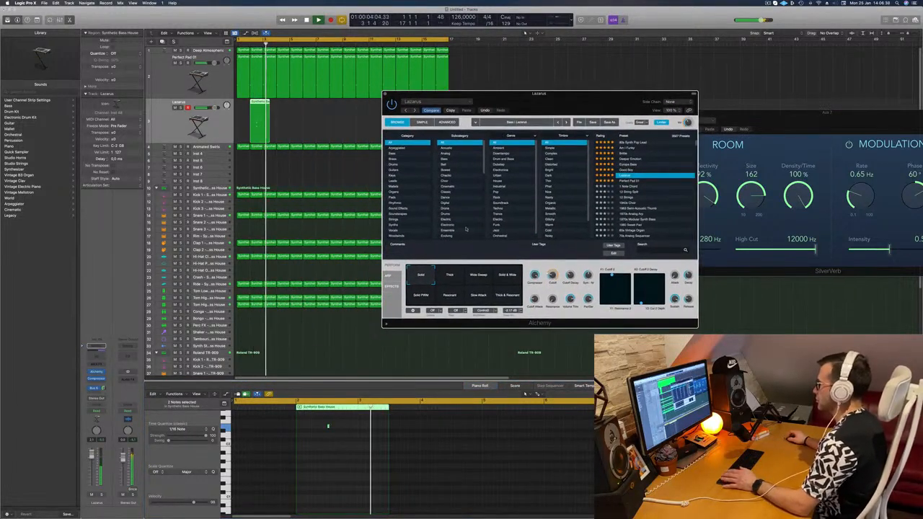
{"action": "left_click", "coordinate": [453, 275]}
{"action": "left_click", "coordinate": [478, 279]}
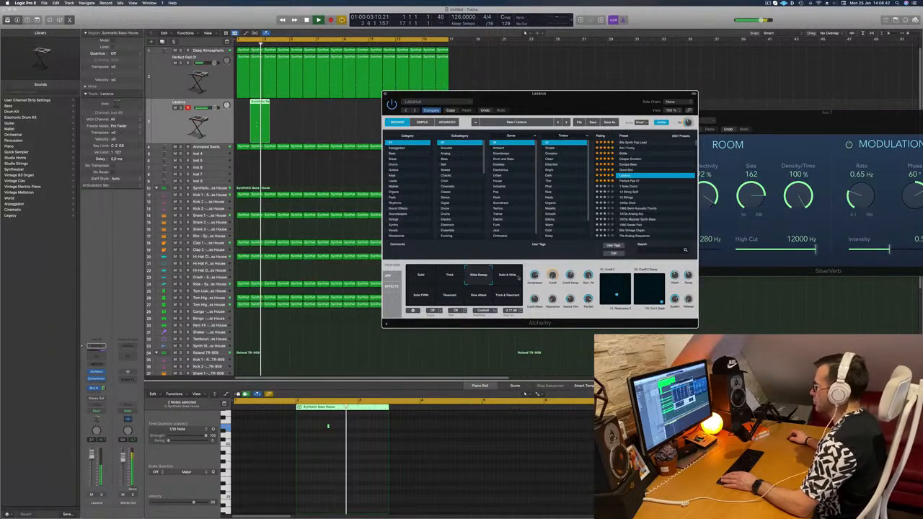
{"action": "left_click", "coordinate": [508, 278]}
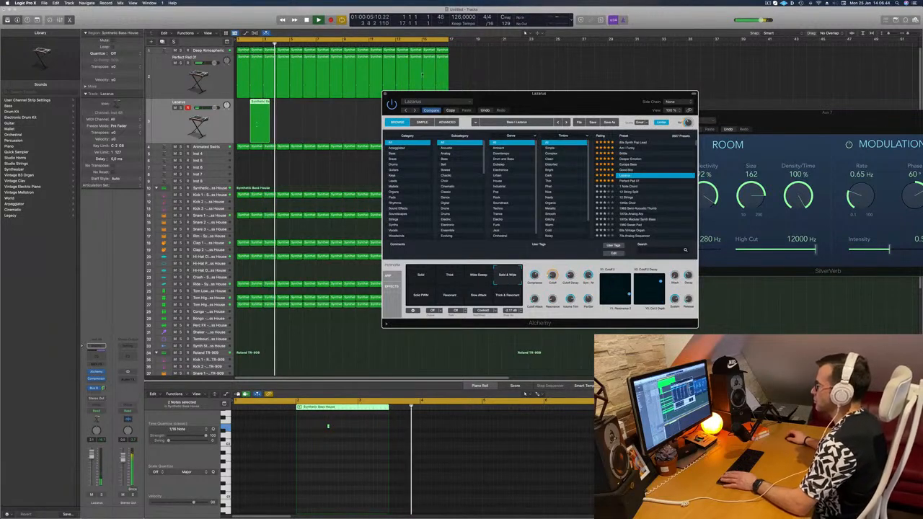
Repeat the Lazarus track's region every two bars until eight copies fill the sixteen-bar loop.
{"action": "left_click_drag", "start_coordinate": [404, 93], "coordinate": [448, 97]}
{"action": "left_click_drag", "start_coordinate": [258, 103], "coordinate": [314, 105]}
{"action": "left_click", "coordinate": [266, 112], "text": "shift"}
{"action": "left_click_drag", "start_coordinate": [259, 104], "coordinate": [365, 104]}
{"action": "left_click_drag", "start_coordinate": [509, 97], "coordinate": [461, 119]}
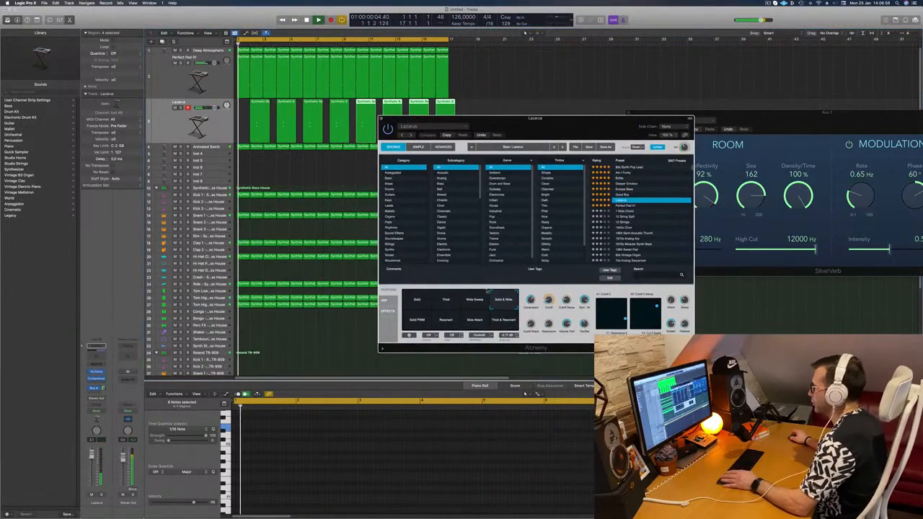
Try the Solid PWM variation and the 80s Synth Pop Lead and Am I Funky presets, and load Brittle in Alchemy.
{"action": "left_click", "coordinate": [418, 320]}
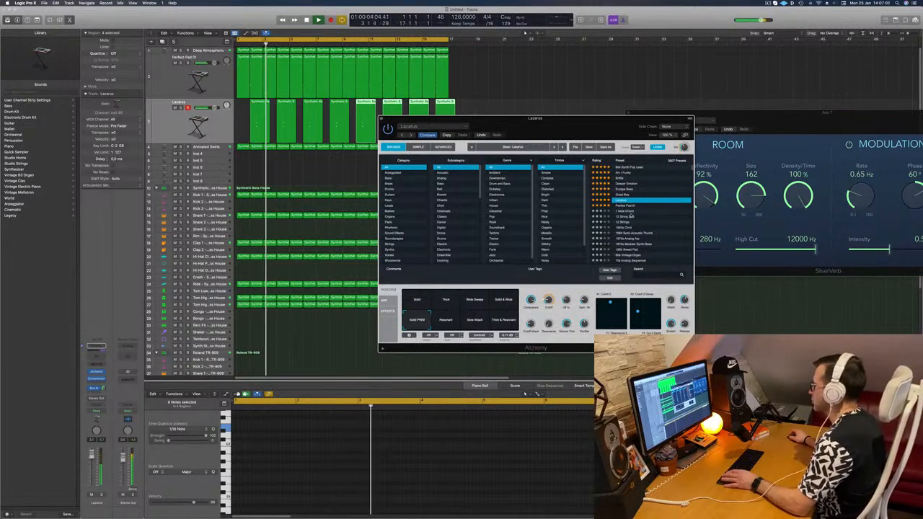
{"action": "left_click", "coordinate": [627, 168]}
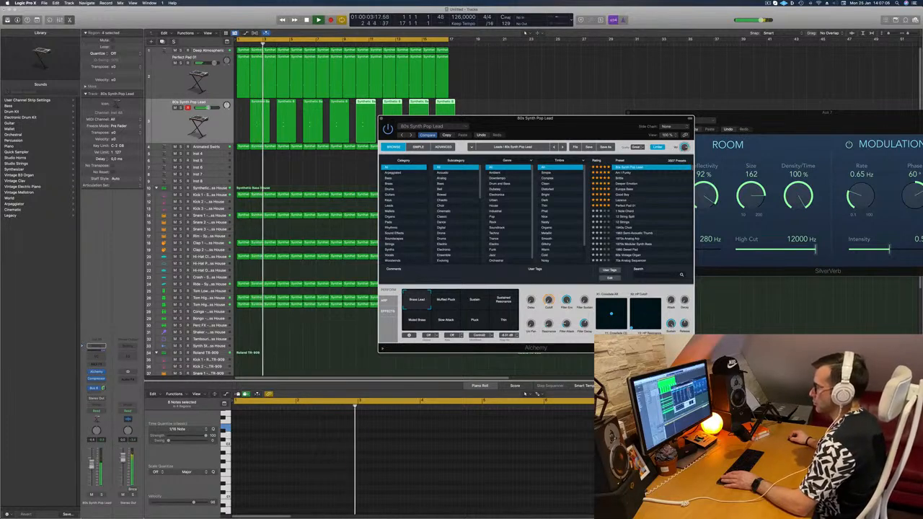
{"action": "left_click", "coordinate": [620, 173]}
{"action": "left_click", "coordinate": [621, 178]}
Audition Brittle's Dark Sweep, Deep Metallic and Soft Deep variations while the loop plays.
{"action": "left_click_drag", "start_coordinate": [598, 126], "coordinate": [615, 110]}
{"action": "left_click", "coordinate": [461, 287]}
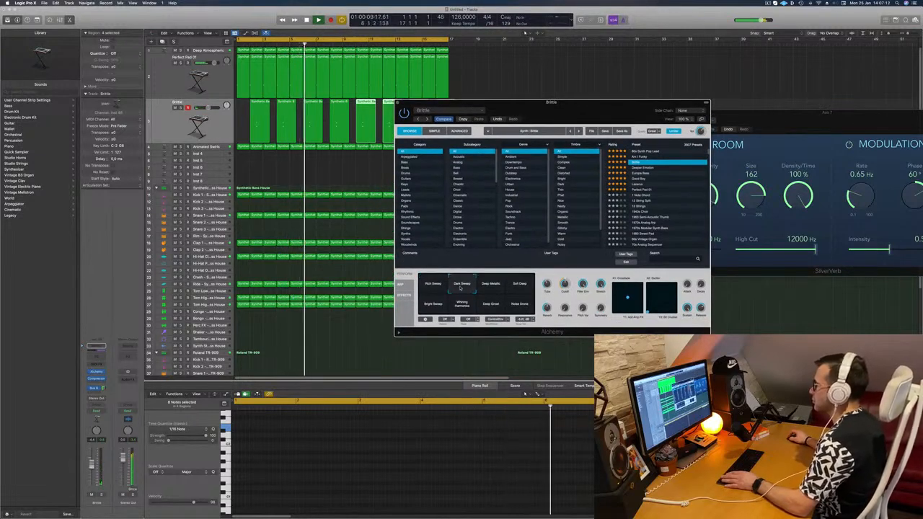
{"action": "left_click", "coordinate": [482, 287]}
{"action": "left_click_drag", "start_coordinate": [579, 119], "coordinate": [629, 87]}
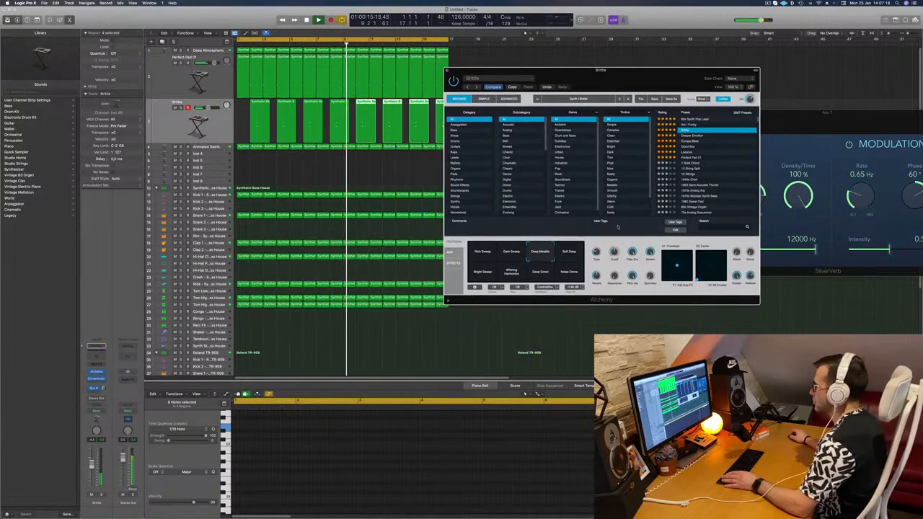
{"action": "left_click", "coordinate": [567, 253]}
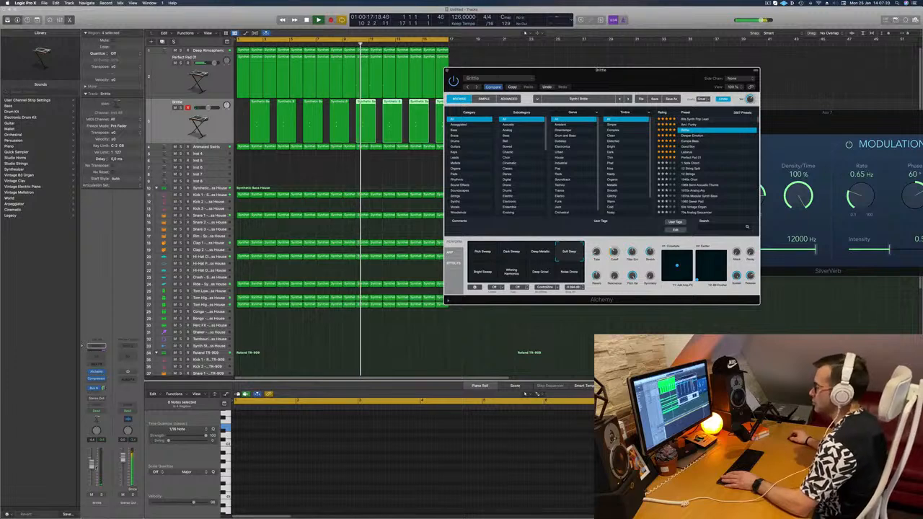
{"action": "left_click", "coordinate": [447, 71]}
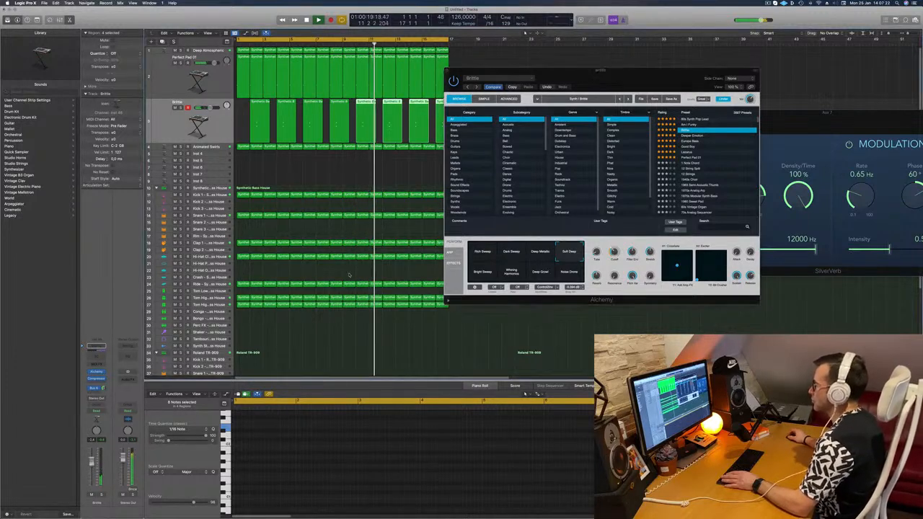
Compare Brittle's Bright Sweep and Whining Harmonics variations, choose Deep Growl, adjust the track's volume and close Alchemy.
{"action": "left_click", "coordinate": [486, 277]}
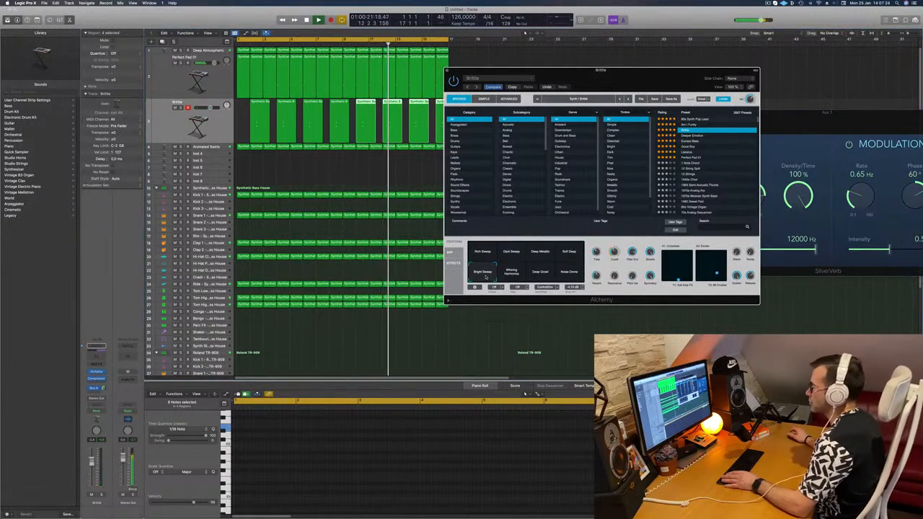
{"action": "left_click", "coordinate": [511, 272]}
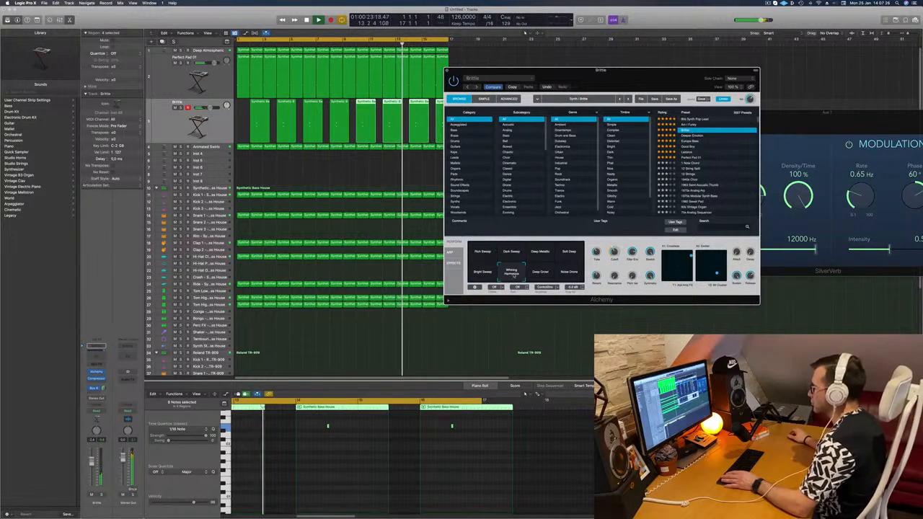
{"action": "left_click", "coordinate": [92, 462]}
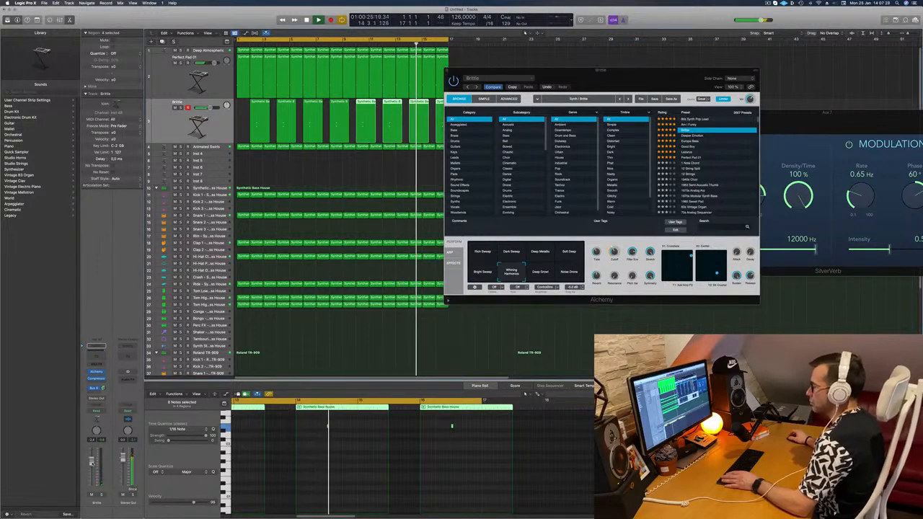
{"action": "left_click", "coordinate": [540, 272]}
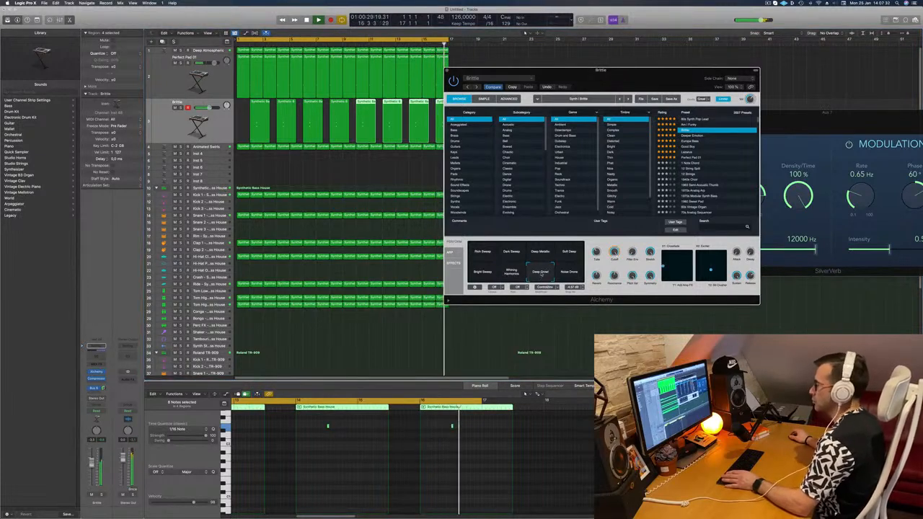
{"action": "left_click_drag", "start_coordinate": [91, 467], "coordinate": [92, 466]}
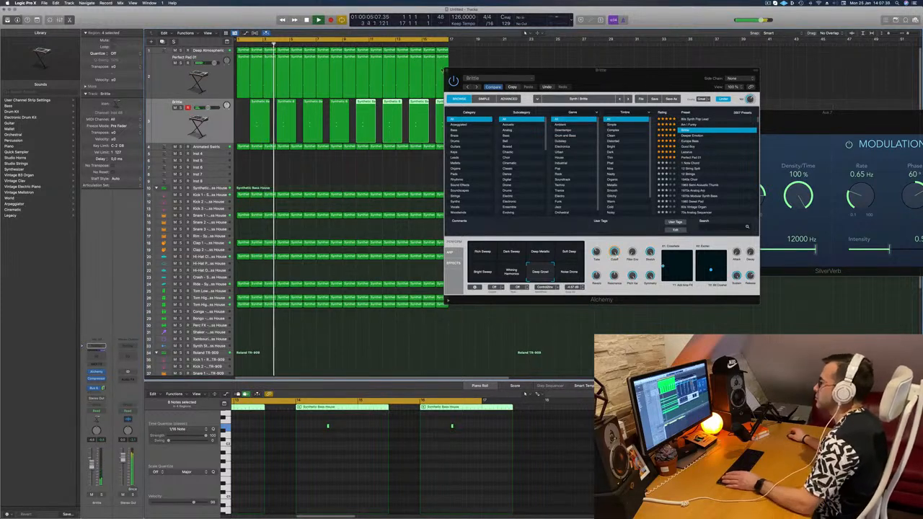
{"action": "left_click", "coordinate": [447, 72]}
Stop playback and copy the first Synthetic Bass House kick region onto the Roland TR-909 closed hi-hat track.
{"action": "key", "text": "super+Left"}
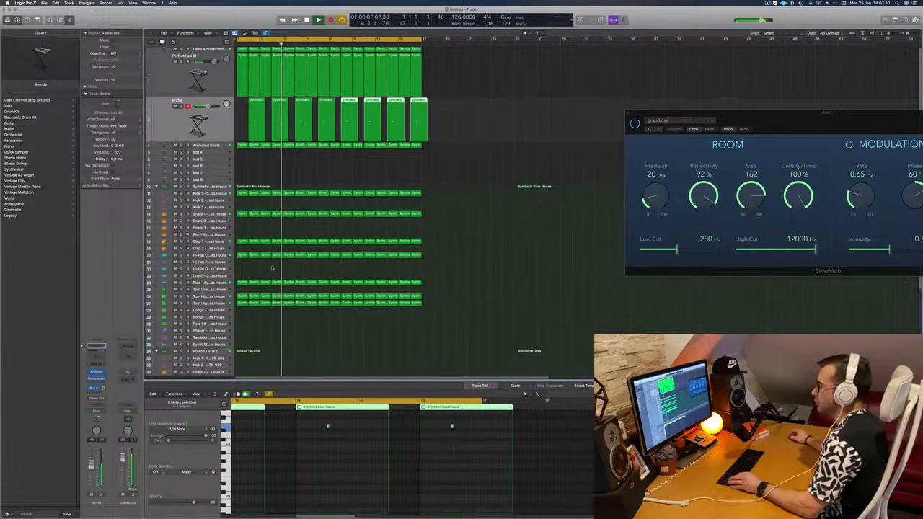
{"action": "scroll", "coordinate": [271, 269], "scroll_direction": "down", "scroll_amount": 2}
{"action": "scroll", "coordinate": [255, 249], "scroll_direction": "down", "scroll_amount": 5}
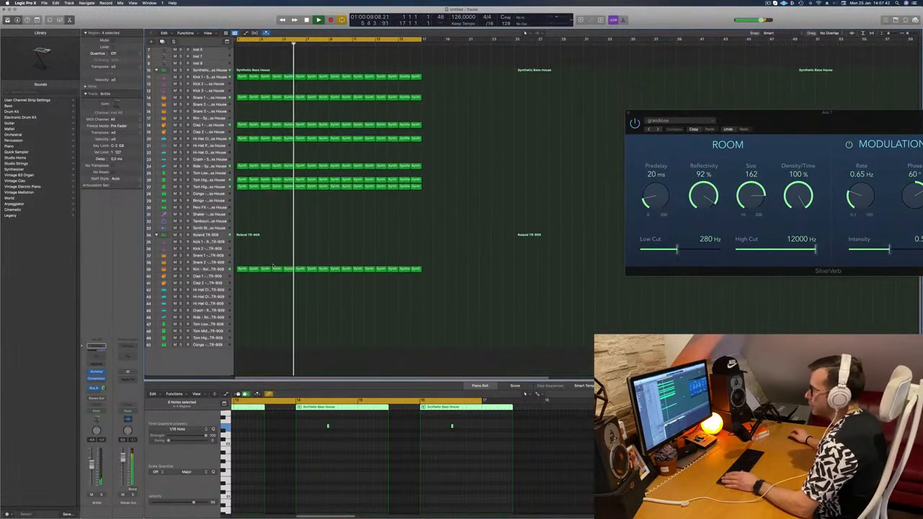
{"action": "key", "text": "Return"}
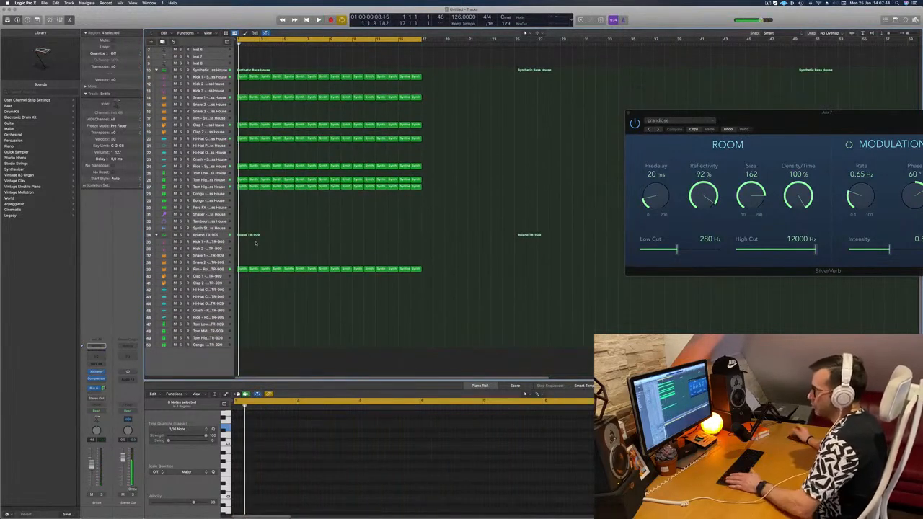
{"action": "left_click", "coordinate": [243, 269]}
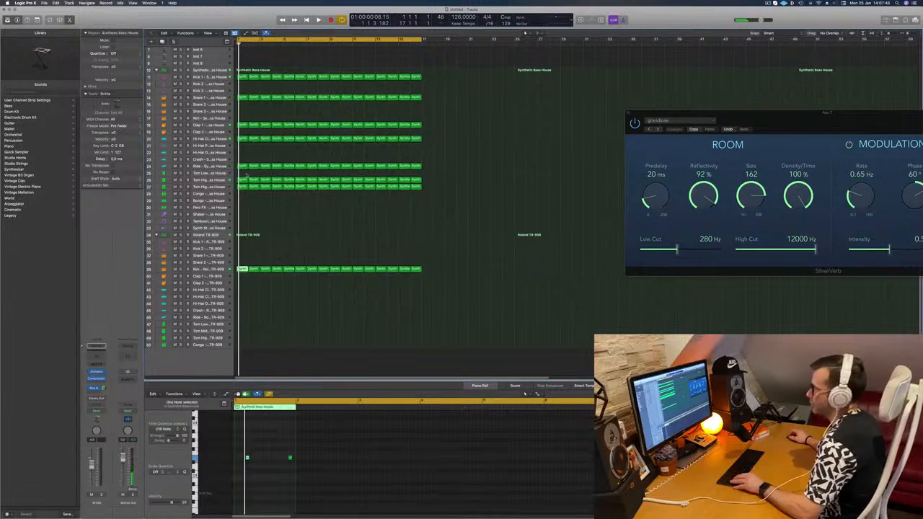
{"action": "left_click_drag", "start_coordinate": [243, 77], "coordinate": [244, 291]}
Duplicate the closed hi-hat notes to fill the bar with sixteenths, and repeat the region across the sixteen-bar loop.
{"action": "key", "text": "space"}
{"action": "left_click_drag", "start_coordinate": [286, 453], "coordinate": [218, 466]}
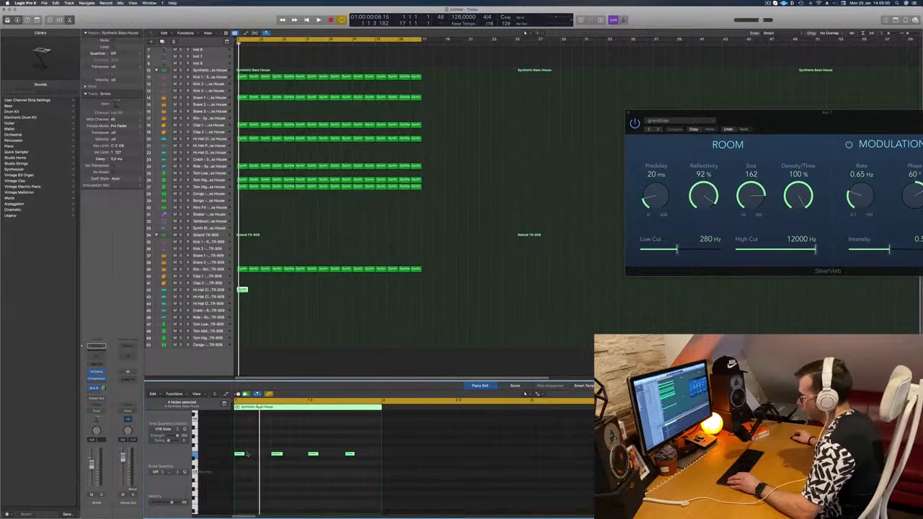
{"action": "mouse_move", "coordinate": [239, 455]}
{"action": "left_mouse_down"}
{"action": "mouse_move", "coordinate": [265, 462]}
{"action": "mouse_move", "coordinate": [254, 458]}
{"action": "left_mouse_up"}
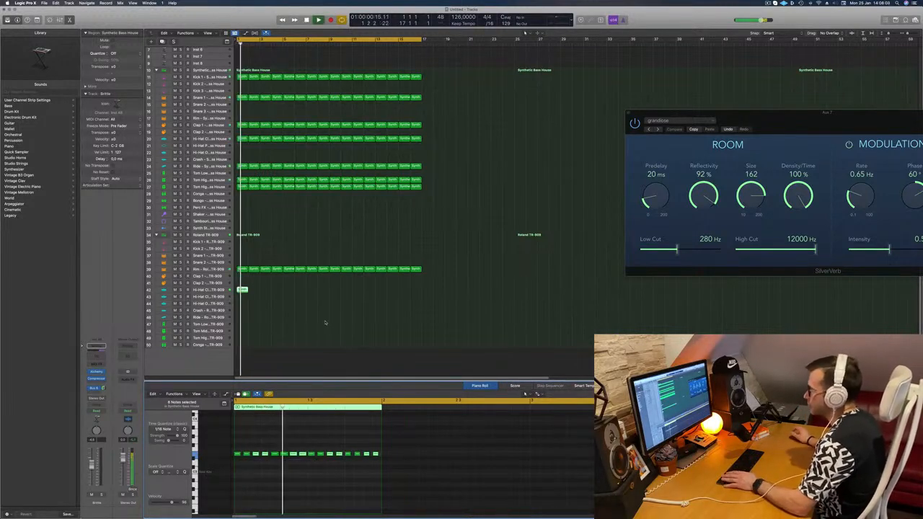
{"action": "left_click_drag", "start_coordinate": [242, 291], "coordinate": [332, 296]}
{"action": "key", "text": "space"}
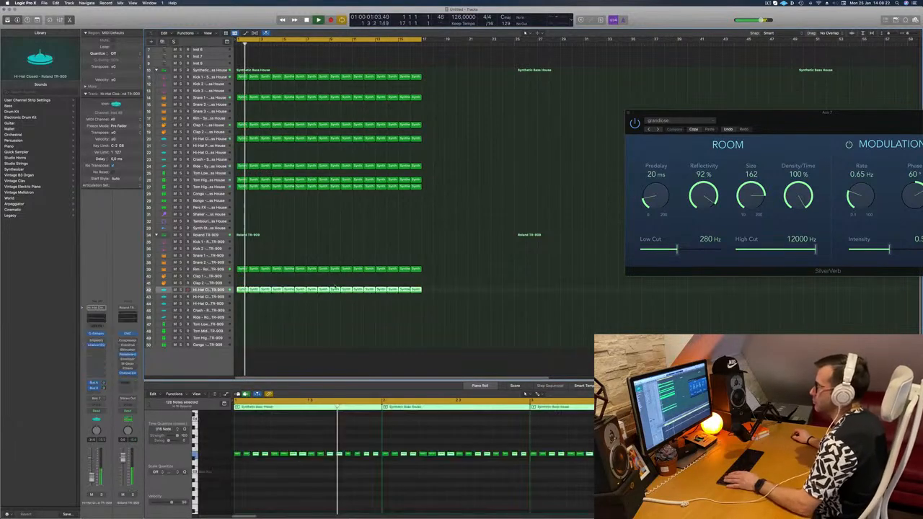
Listen to the full loop with the new hi-hats and review the synth tracks, selecting the Brittle track.
{"action": "scroll", "coordinate": [354, 110], "scroll_direction": "up", "scroll_amount": 5}
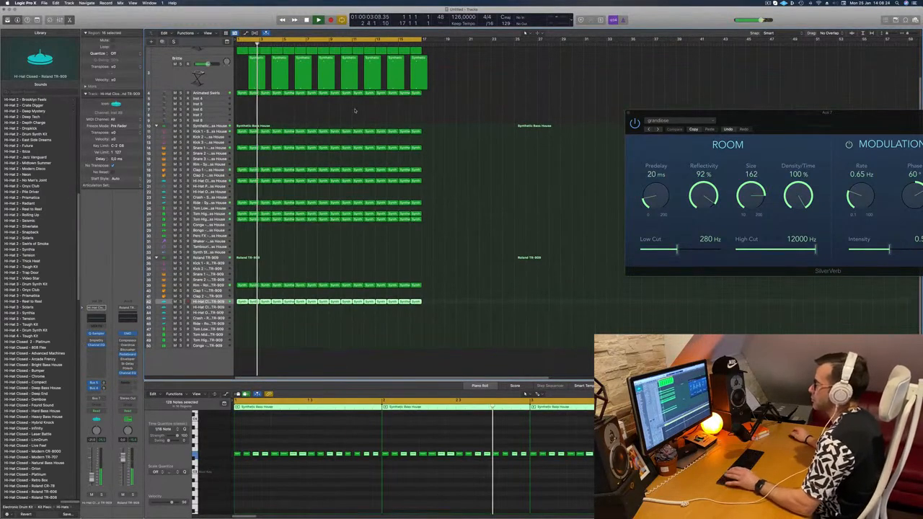
{"action": "left_click", "coordinate": [354, 110]}
{"action": "left_click", "coordinate": [209, 100]}
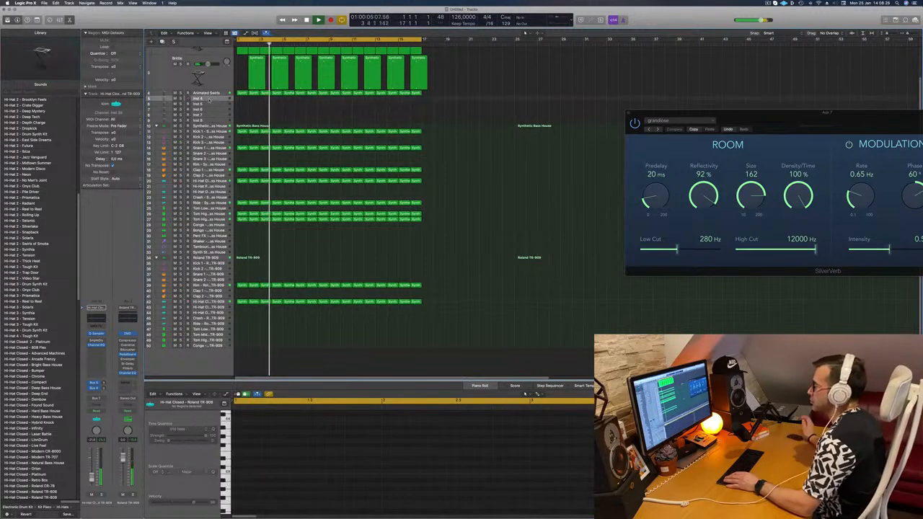
{"action": "scroll", "coordinate": [239, 115], "scroll_direction": "up", "scroll_amount": 2}
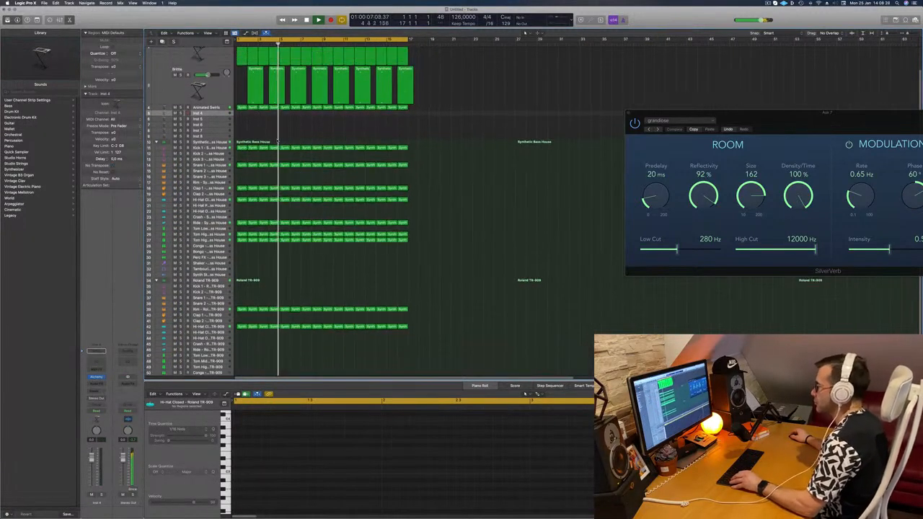
{"action": "scroll", "coordinate": [170, 114], "scroll_direction": "up", "scroll_amount": 4}
{"action": "left_click", "coordinate": [170, 114]}
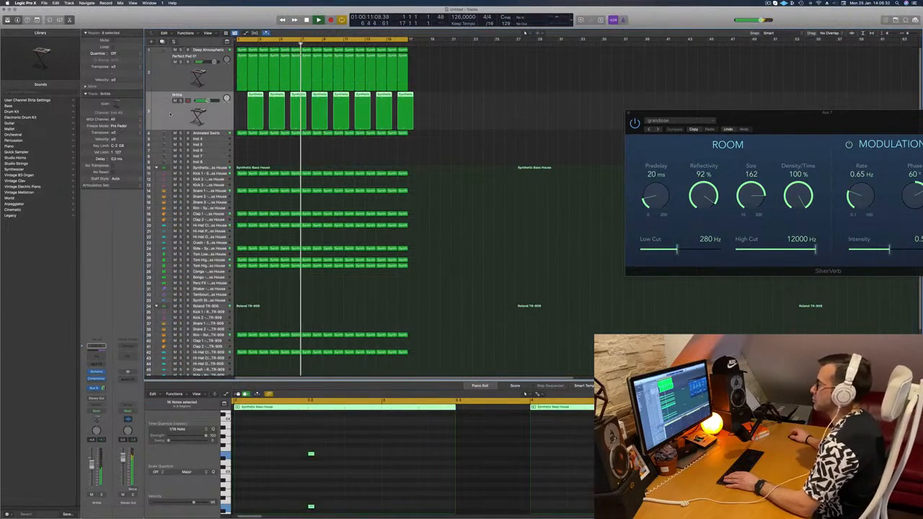
Open Alchemy on the Inst 4 track and filter its presets to the Pads category and Fast Attack subcategory.
{"action": "left_click", "coordinate": [216, 139]}
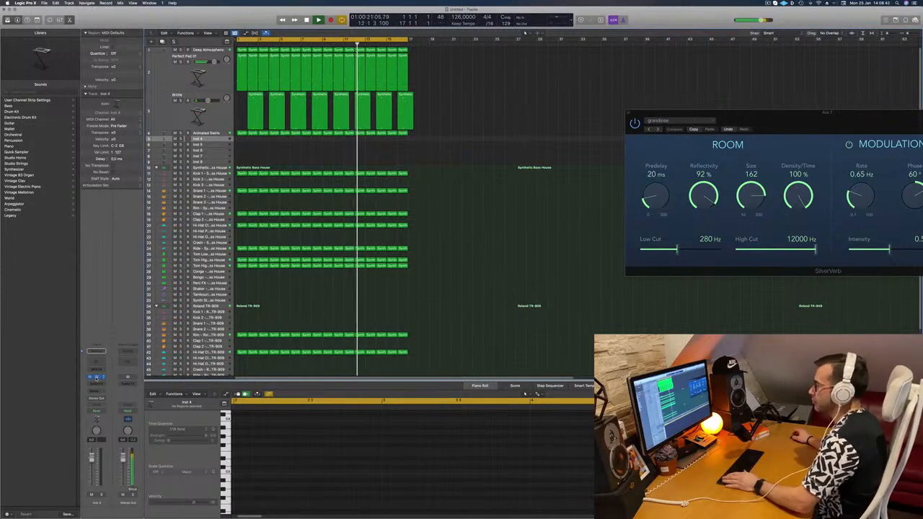
{"action": "left_click", "coordinate": [96, 377]}
{"action": "left_click_drag", "start_coordinate": [473, 83], "coordinate": [508, 96]}
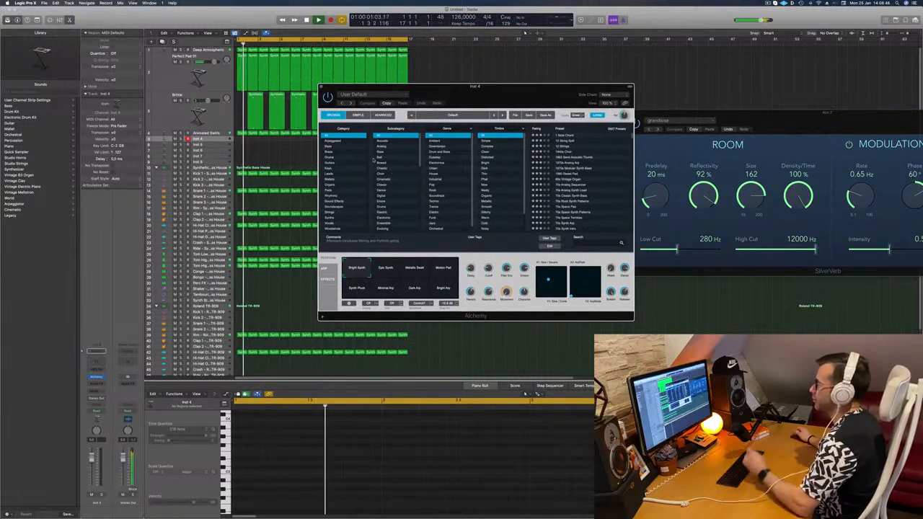
{"action": "left_click", "coordinate": [328, 191]}
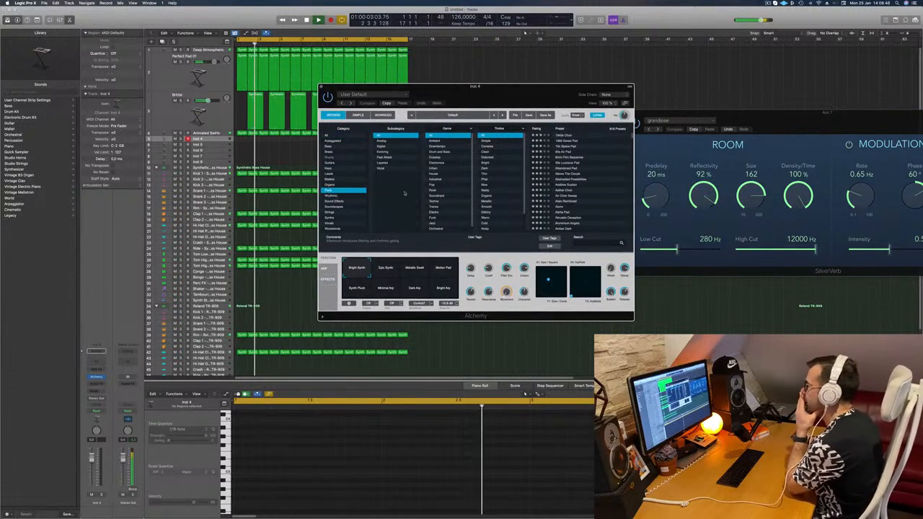
{"action": "left_click", "coordinate": [393, 157]}
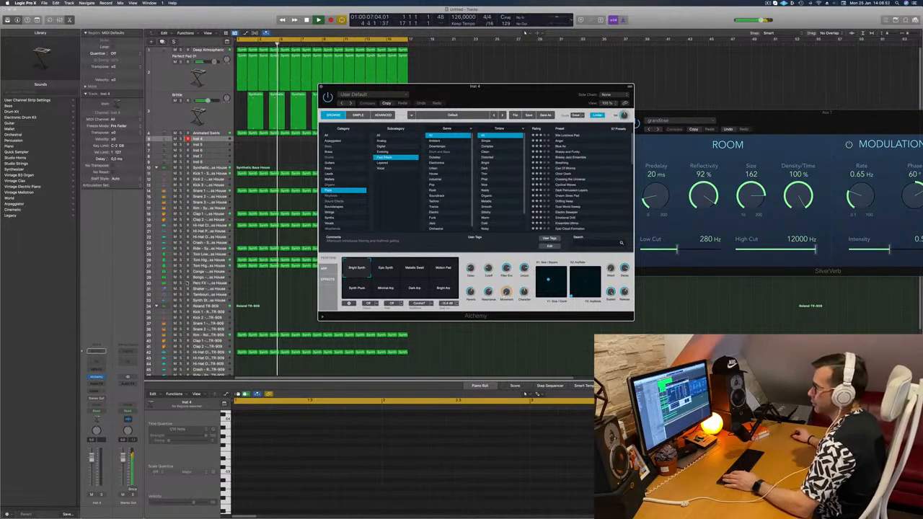
Add a send from the Inst 4 track to the Aux 7 reverb bus.
{"action": "left_click", "coordinate": [92, 390]}
{"action": "mouse_move", "coordinate": [105, 399]}
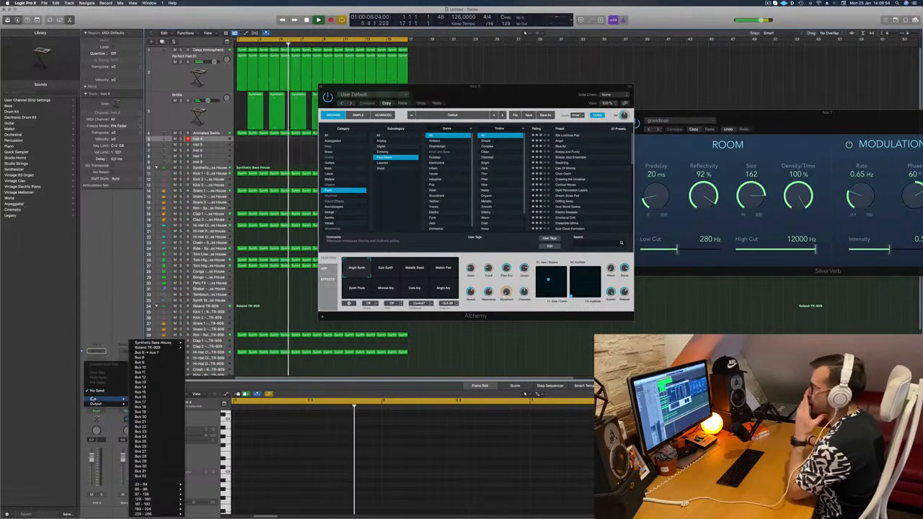
{"action": "left_click", "coordinate": [148, 353]}
Show the Musical Typing keyboard beside Alchemy and load the Breathing pad preset on the Inst 4 track.
{"action": "left_click_drag", "start_coordinate": [505, 94], "coordinate": [539, 109]}
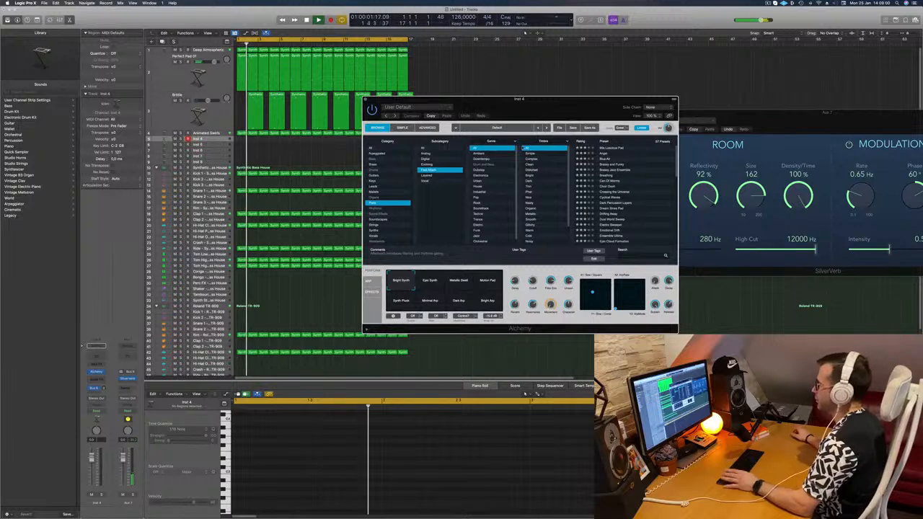
{"action": "key", "text": "super+k"}
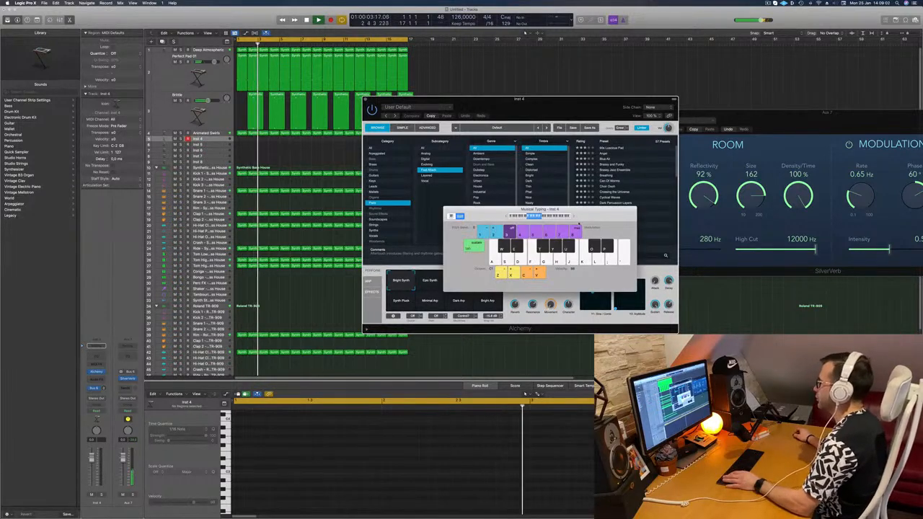
{"action": "left_click_drag", "start_coordinate": [525, 99], "coordinate": [301, 138]}
{"action": "left_click_drag", "start_coordinate": [563, 209], "coordinate": [692, 189]}
{"action": "left_click_drag", "start_coordinate": [348, 142], "coordinate": [476, 106]}
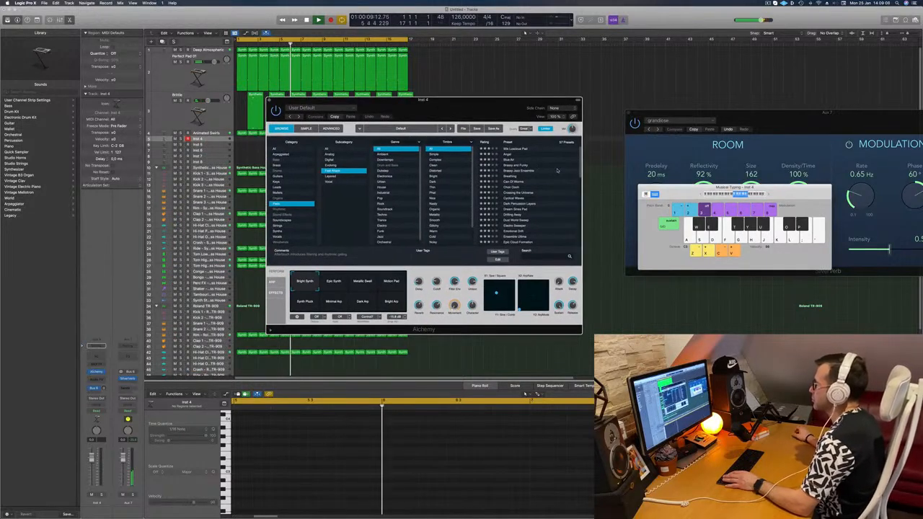
{"action": "left_click", "coordinate": [509, 177]}
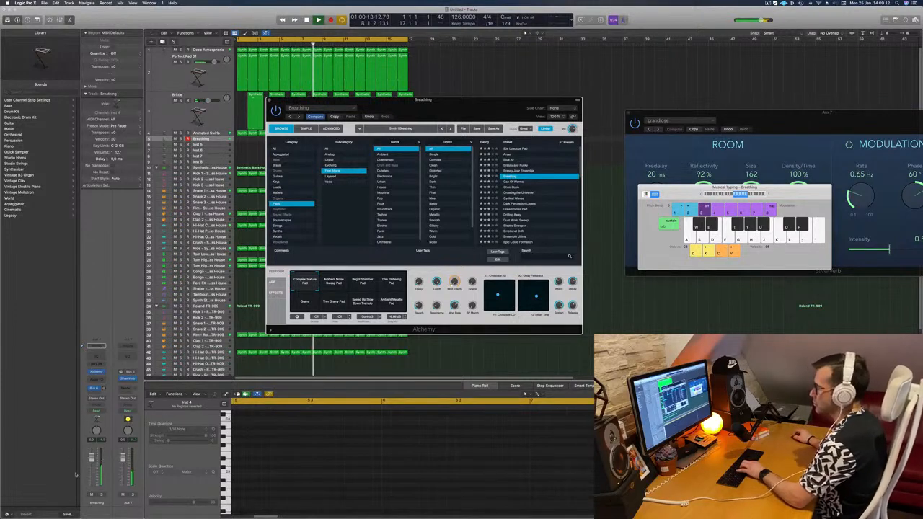
Turn up the Breathing track's reverb send and record long pad notes with Musical Typing through the end of the loop.
{"action": "left_click", "coordinate": [105, 389]}
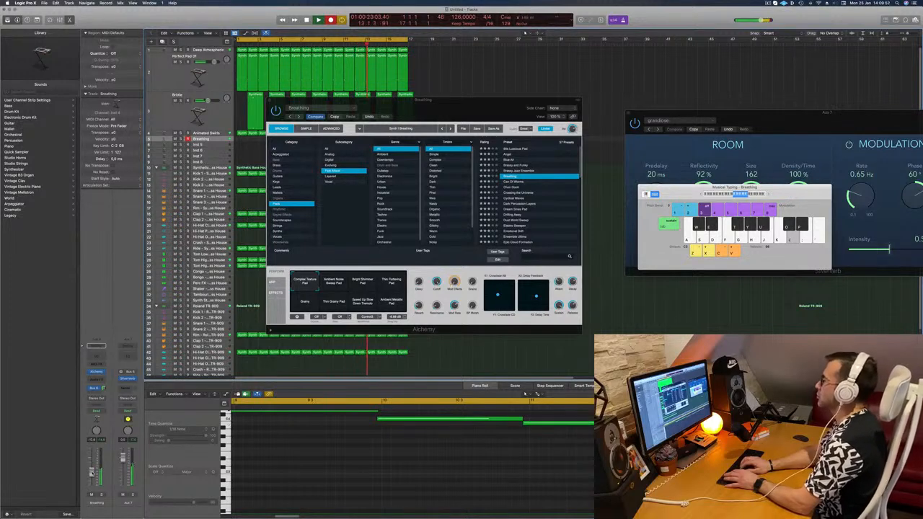
{"action": "key", "text": "k"}
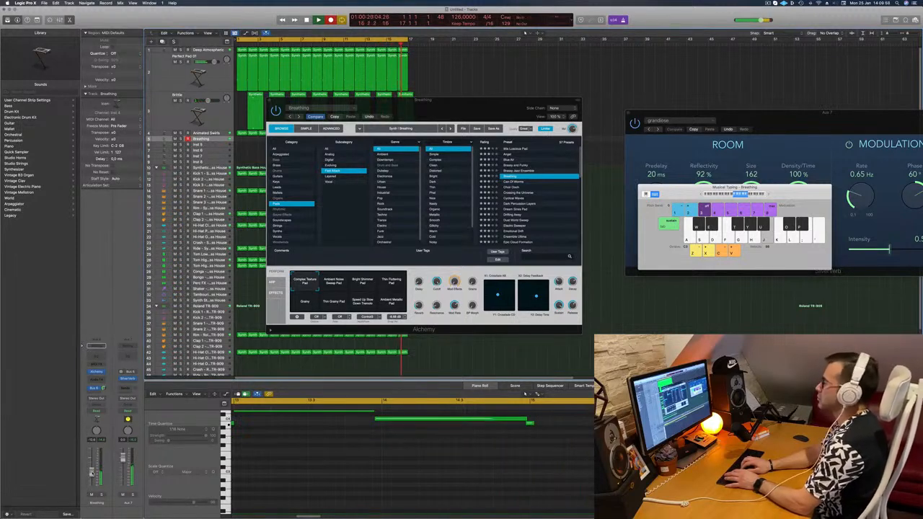
{"action": "key", "text": "o"}
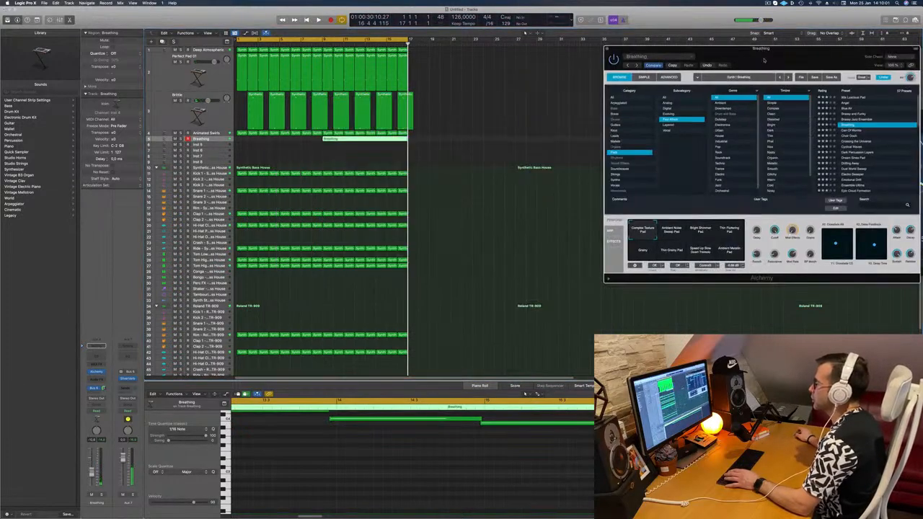
Open the recorded Breathing region in the Piano Roll and quantize all its notes to 1/16.
{"action": "key", "text": "space"}
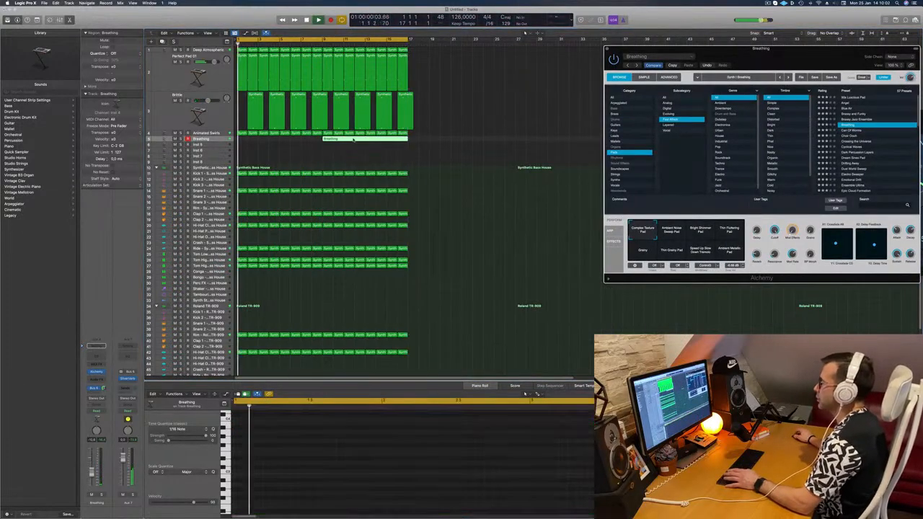
{"action": "left_click", "coordinate": [352, 153]}
{"action": "double_click", "coordinate": [354, 139]}
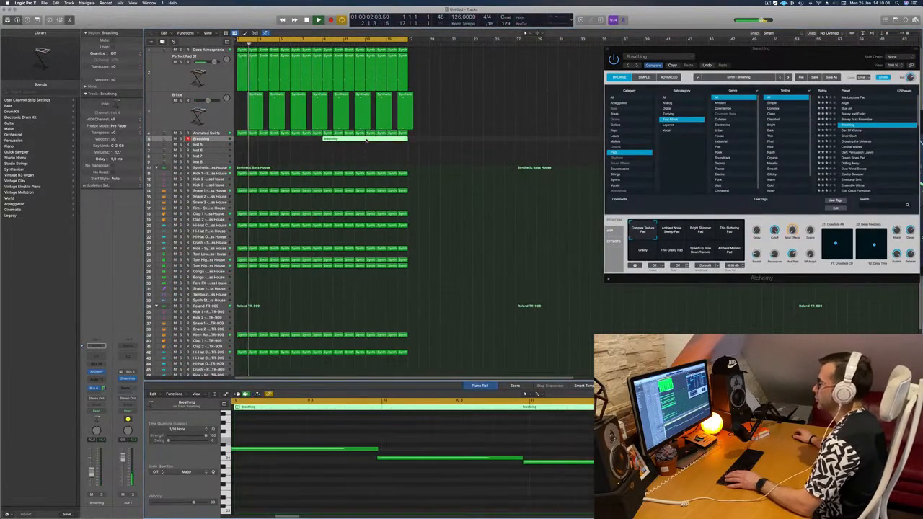
{"action": "scroll", "coordinate": [431, 442], "scroll_direction": "down", "scroll_amount": 2}
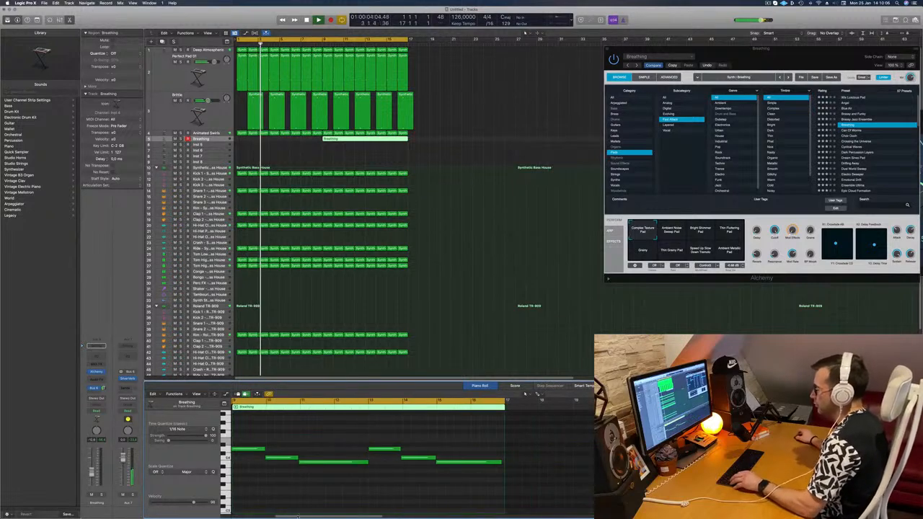
{"action": "key", "text": "super+a"}
{"action": "key", "text": "q"}
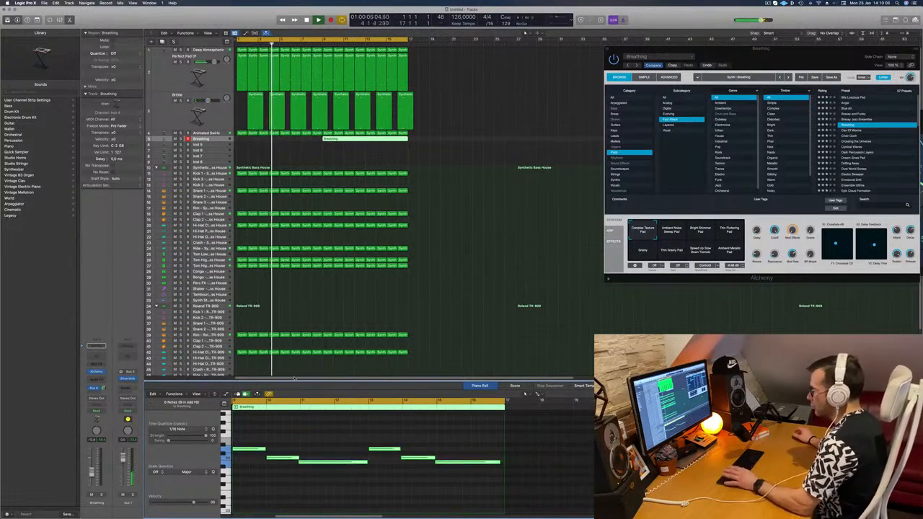
Move the Breathing region to bar 1 and play the loop from the start.
{"action": "key", "text": "space"}
{"action": "left_click_drag", "start_coordinate": [356, 142], "coordinate": [268, 142]}
{"action": "key", "text": "space"}
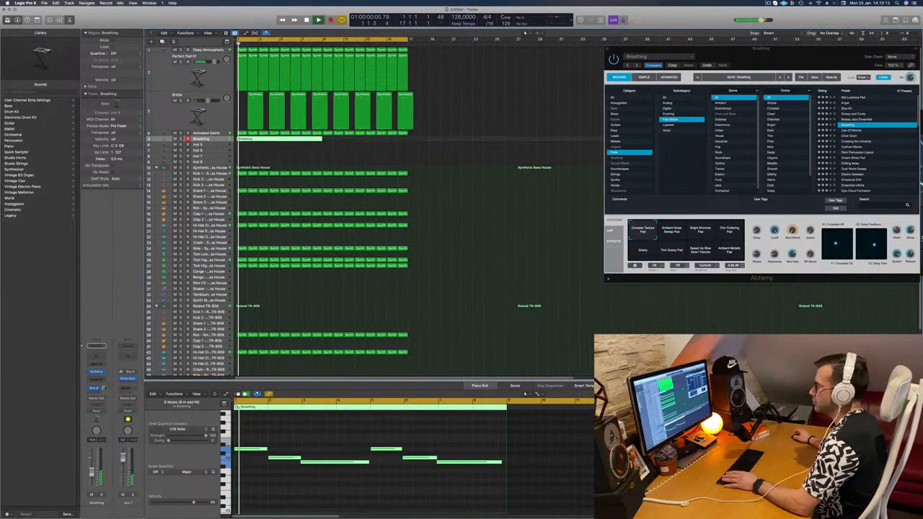
Split the Breathing region at bar 5, splitting the crossing notes, and delete its second half.
{"action": "scroll", "coordinate": [320, 454], "scroll_direction": "up", "scroll_amount": 5}
{"action": "left_click", "coordinate": [330, 462]}
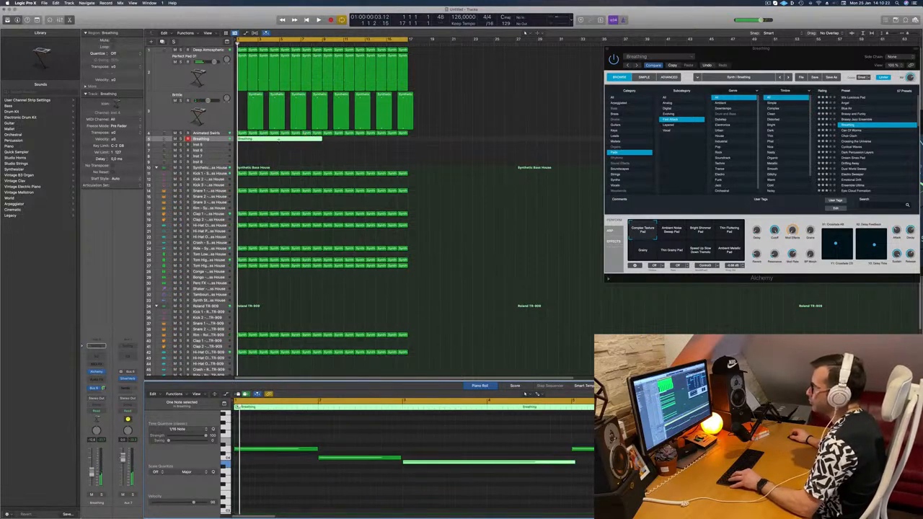
{"action": "left_click", "coordinate": [279, 140], "text": "super"}
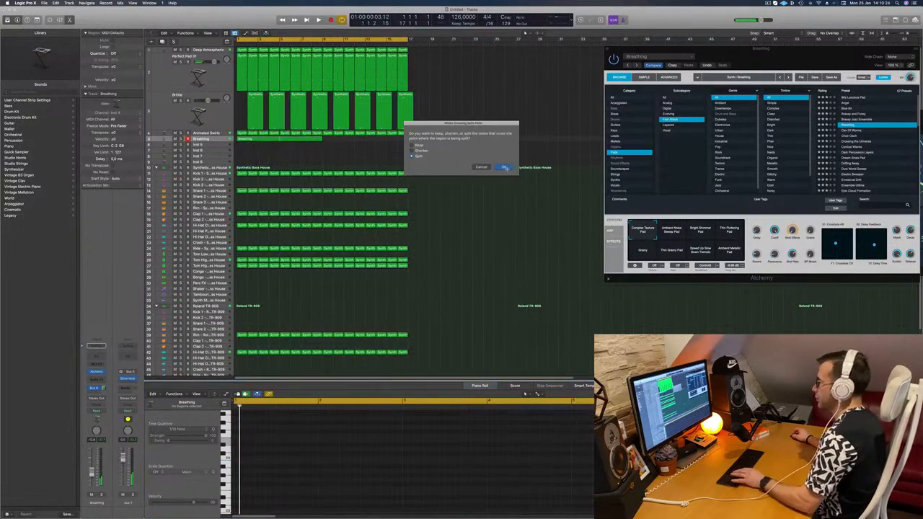
{"action": "left_click", "coordinate": [505, 168]}
{"action": "key", "text": "Delete"}
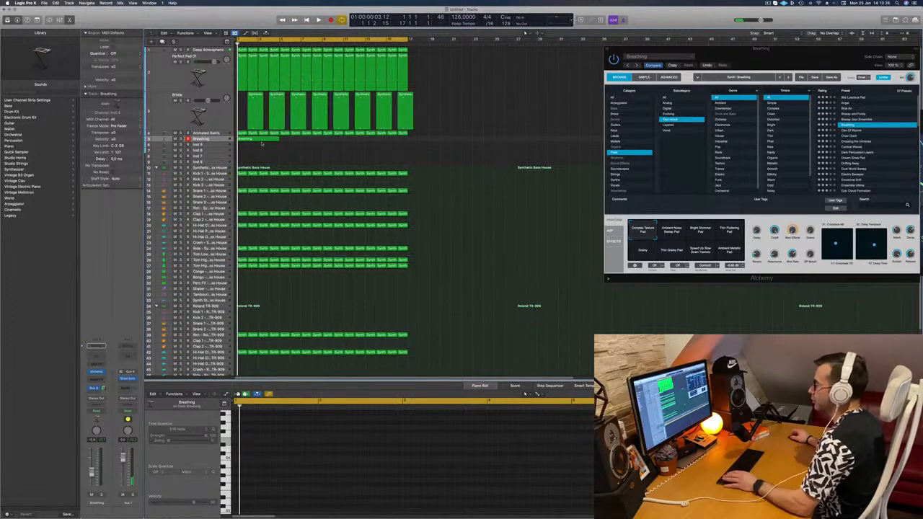
Shorten the last note to end with the Breathing region, copy the region to bar 5, and play the result.
{"action": "left_click", "coordinate": [262, 139]}
{"action": "left_click", "coordinate": [570, 463]}
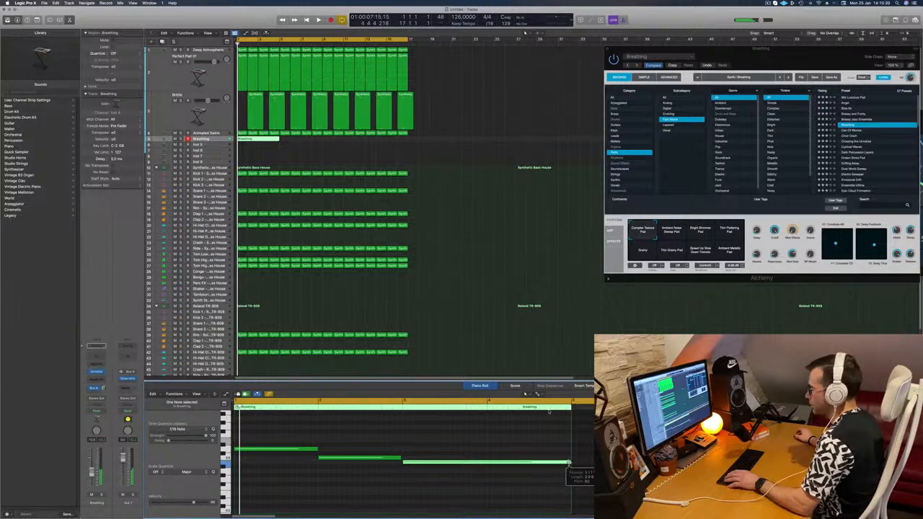
{"action": "left_click_drag", "start_coordinate": [780, 55], "coordinate": [566, 99]}
{"action": "key", "text": "space"}
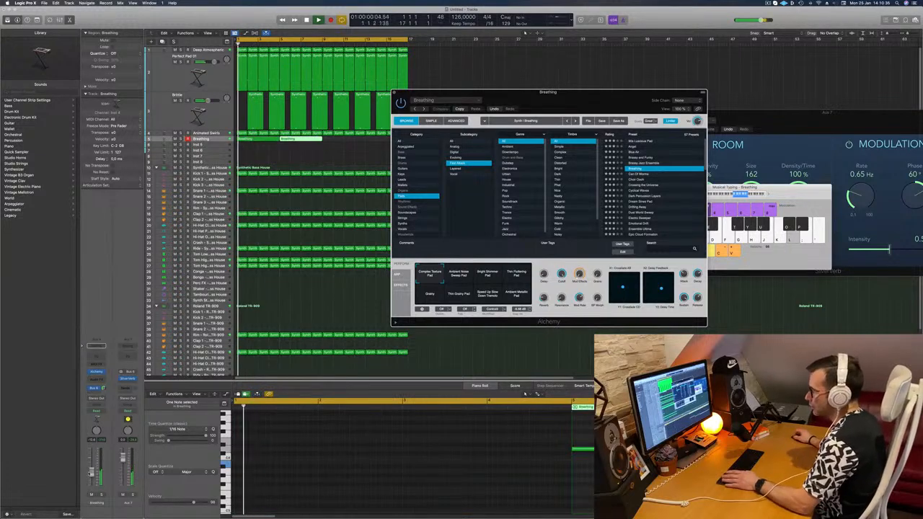
Insert a Channel EQ on the Breathing track with a 770 Hz, 12 dB/Oct low cut, and fine-tune the track volume.
{"action": "left_click", "coordinate": [96, 357]}
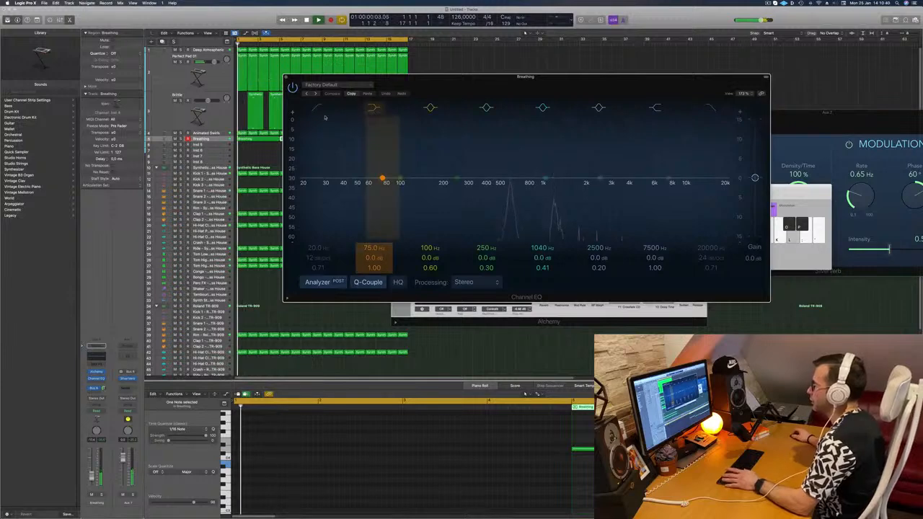
{"action": "mouse_move", "coordinate": [318, 182]}
{"action": "left_mouse_down"}
{"action": "mouse_move", "coordinate": [498, 165]}
{"action": "mouse_move", "coordinate": [546, 147]}
{"action": "left_mouse_up"}
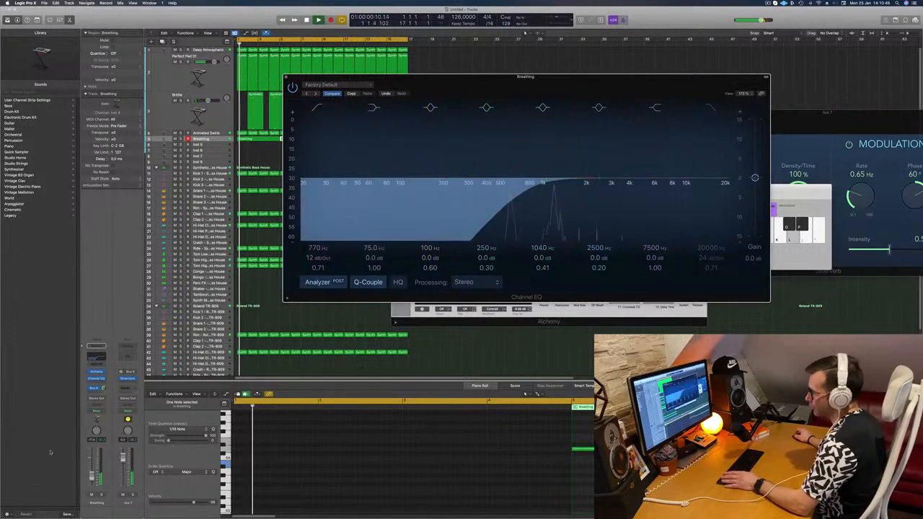
{"action": "left_click_drag", "start_coordinate": [92, 474], "coordinate": [91, 475]}
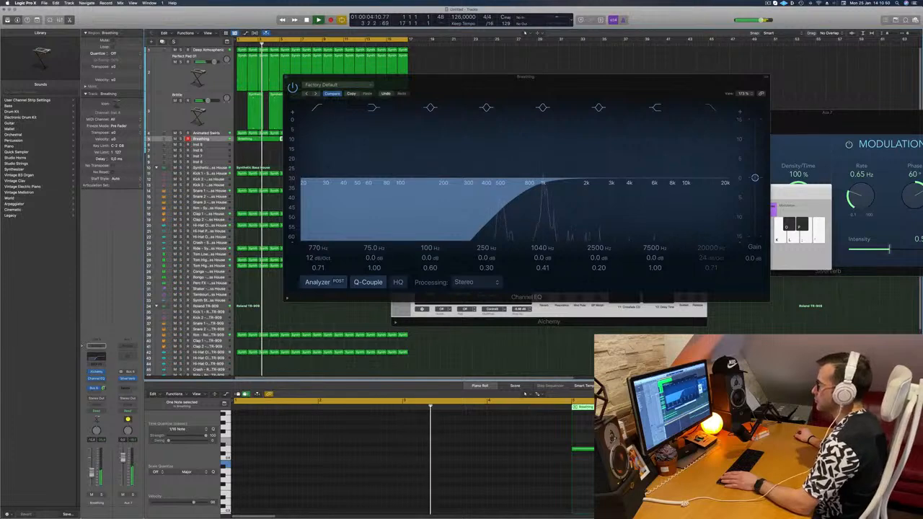
{"action": "left_click", "coordinate": [287, 78]}
Copy the two Breathing regions to bar 9 to fill the sixteen-bar loop, and listen from the start.
{"action": "key", "text": "Return"}
{"action": "left_click_drag", "start_coordinate": [629, 95], "coordinate": [742, 89]}
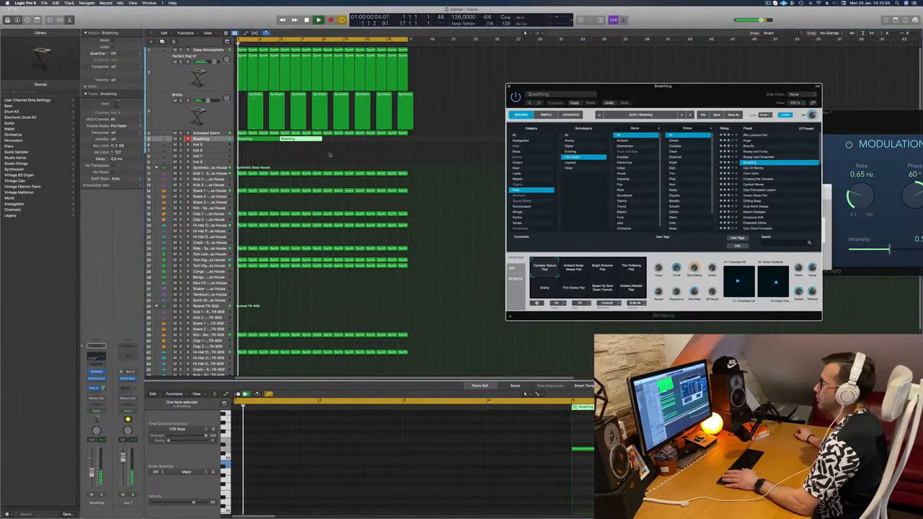
{"action": "left_click_drag", "start_coordinate": [306, 141], "coordinate": [344, 141]}
{"action": "key", "text": "Return"}
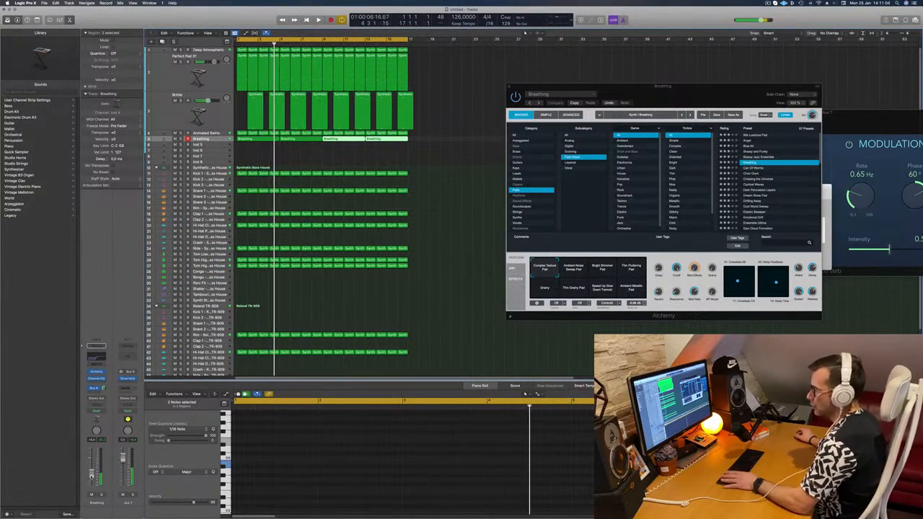
Insert the Step FX multi-effect after the Channel EQ on the Breathing track and adjust the track volume during playback.
{"action": "left_click", "coordinate": [96, 383]}
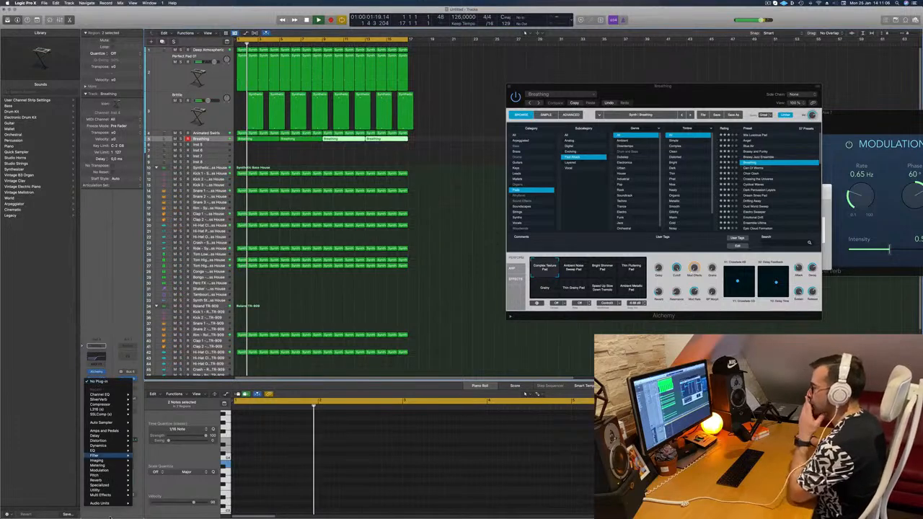
{"action": "mouse_move", "coordinate": [114, 497]}
{"action": "mouse_move", "coordinate": [148, 500]}
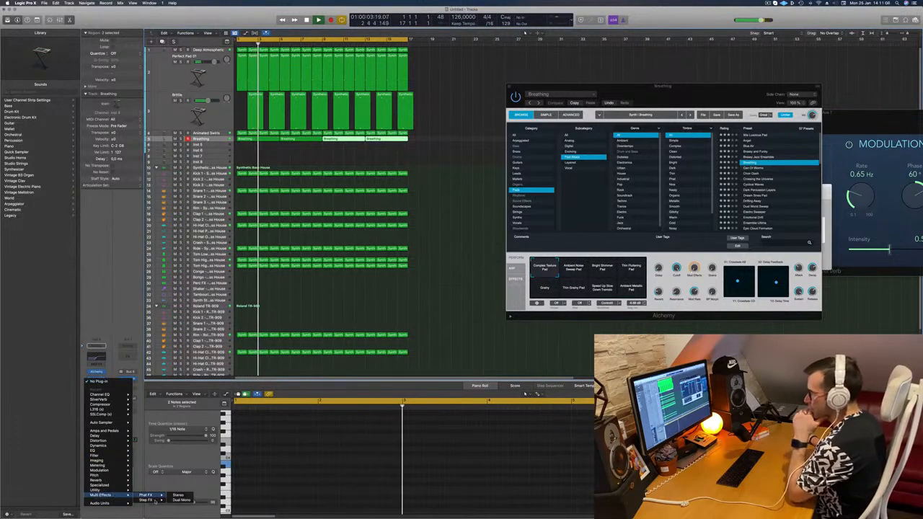
{"action": "left_click", "coordinate": [178, 501]}
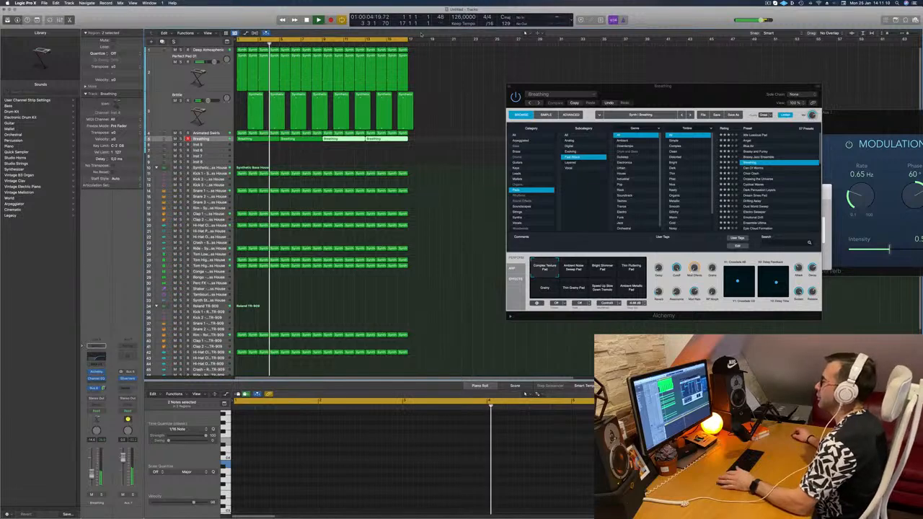
{"action": "left_click_drag", "start_coordinate": [440, 82], "coordinate": [480, 80]}
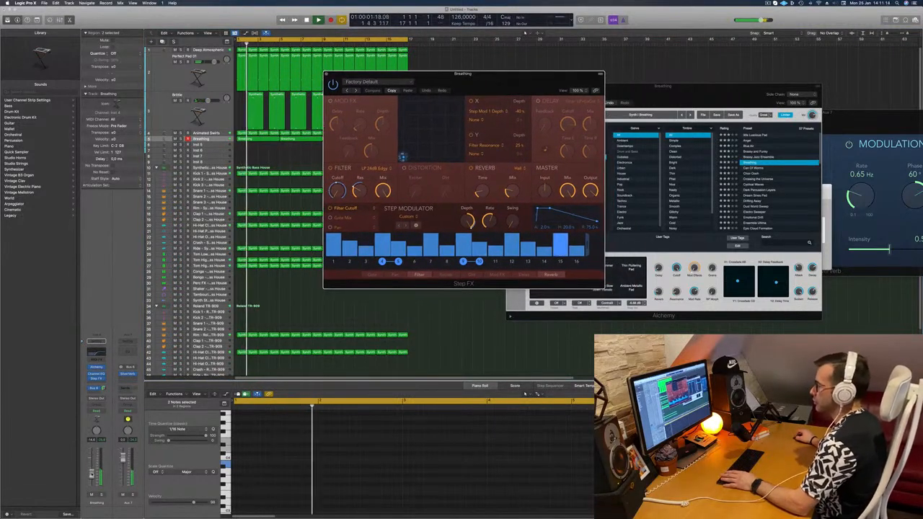
{"action": "left_click_drag", "start_coordinate": [93, 476], "coordinate": [92, 474]}
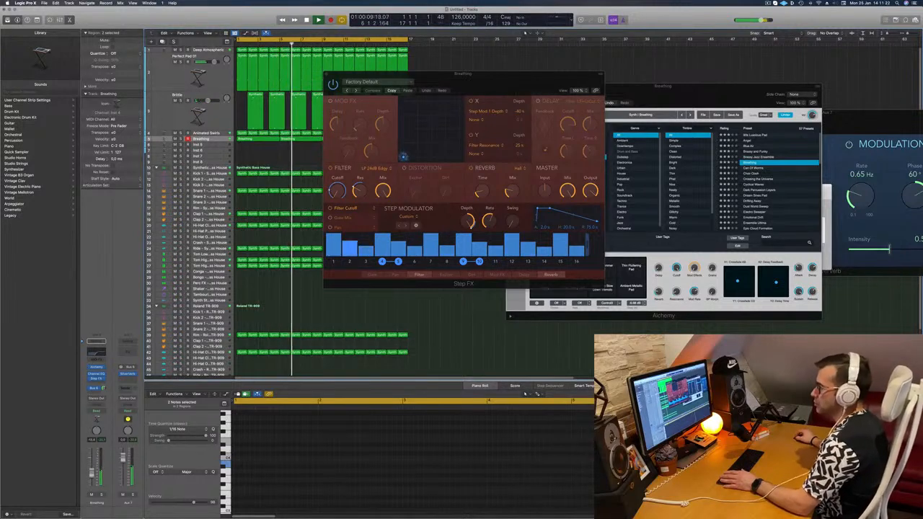
Audition the Step FX presets Broken Echoes, Bubbling Shimmer, Chaos Spring and Chrome Zippers on the Breathing track during playback.
{"action": "left_click_drag", "start_coordinate": [493, 91], "coordinate": [560, 118]}
{"action": "key", "text": "space"}
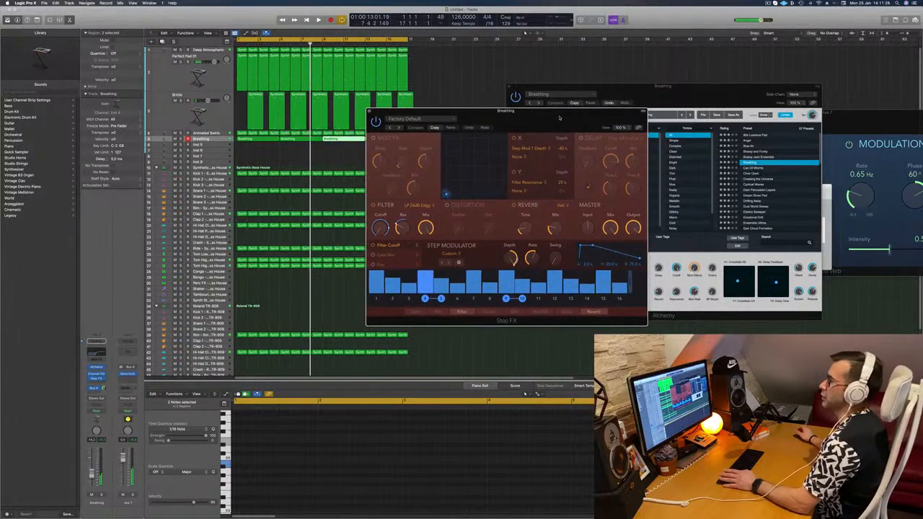
{"action": "key", "text": "space"}
{"action": "key", "text": "space"}
{"action": "key", "text": "space"}
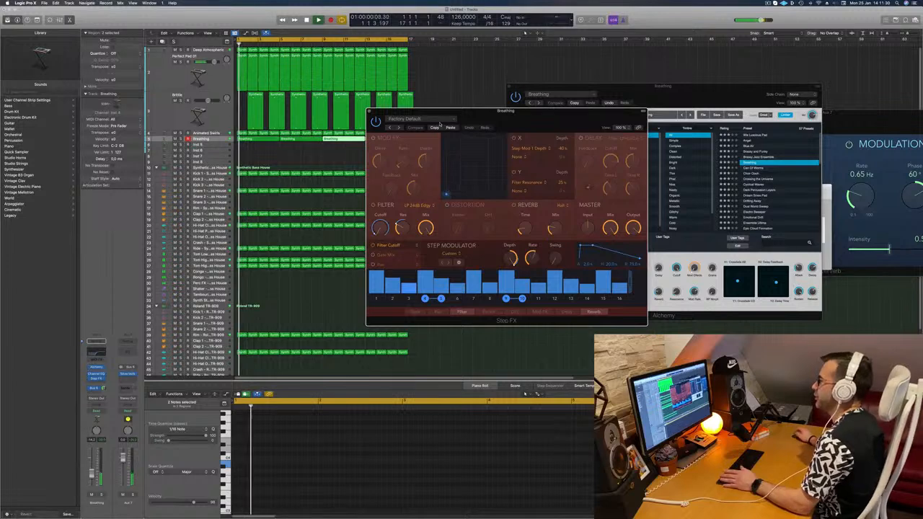
{"action": "left_click", "coordinate": [397, 127]}
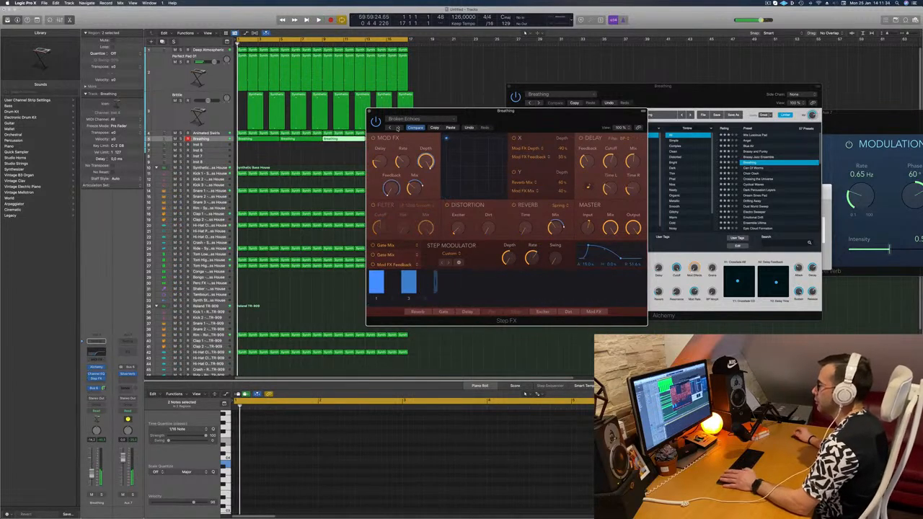
{"action": "left_click_drag", "start_coordinate": [523, 113], "coordinate": [536, 112]}
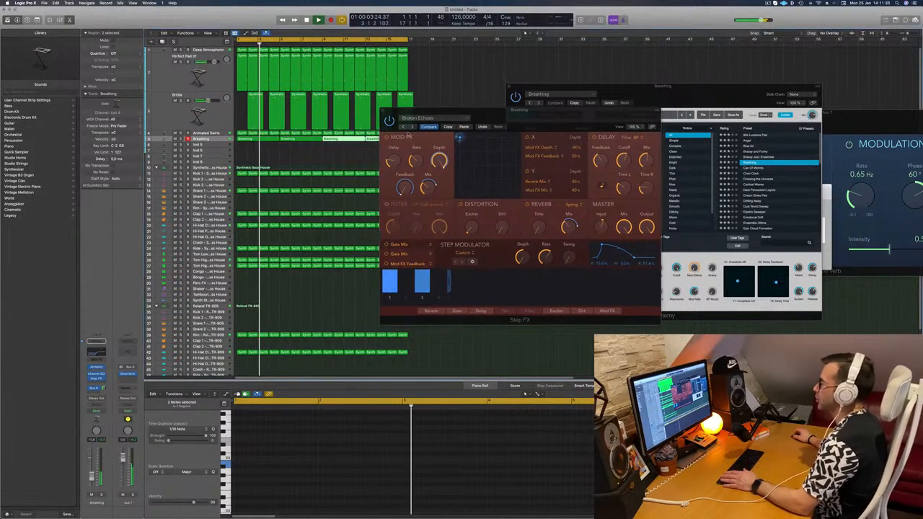
{"action": "left_click", "coordinate": [412, 128]}
{"action": "left_click", "coordinate": [413, 128]}
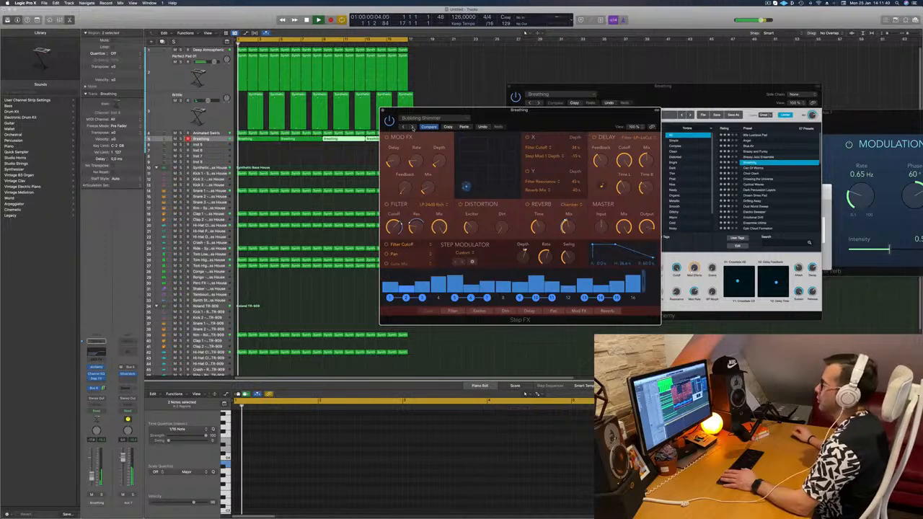
{"action": "left_click", "coordinate": [412, 127]}
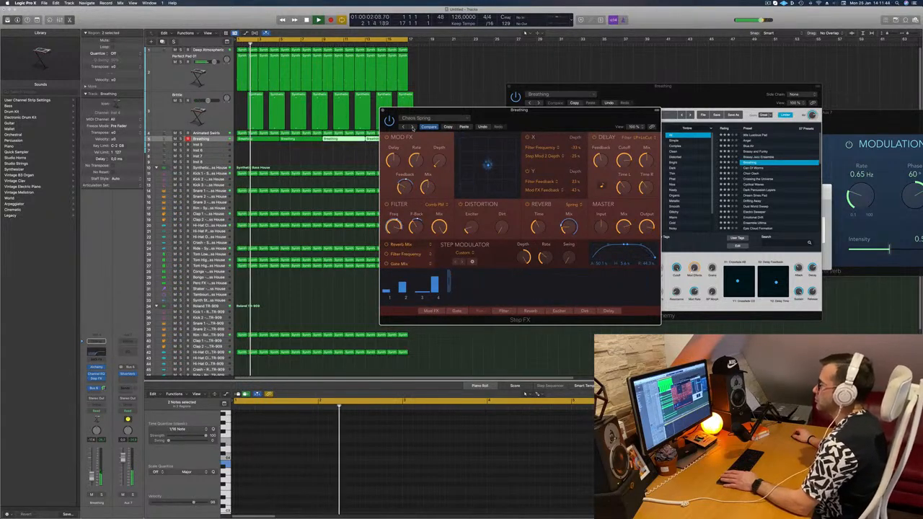
{"action": "left_click", "coordinate": [413, 128]}
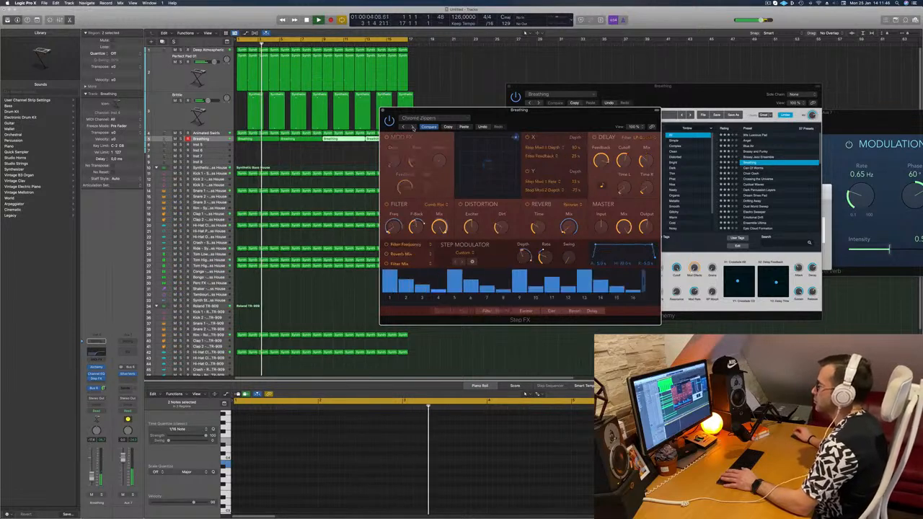
Choose the Brittle Spike preset for Step FX and listen to it from the start of the loop.
{"action": "left_click", "coordinate": [457, 119]}
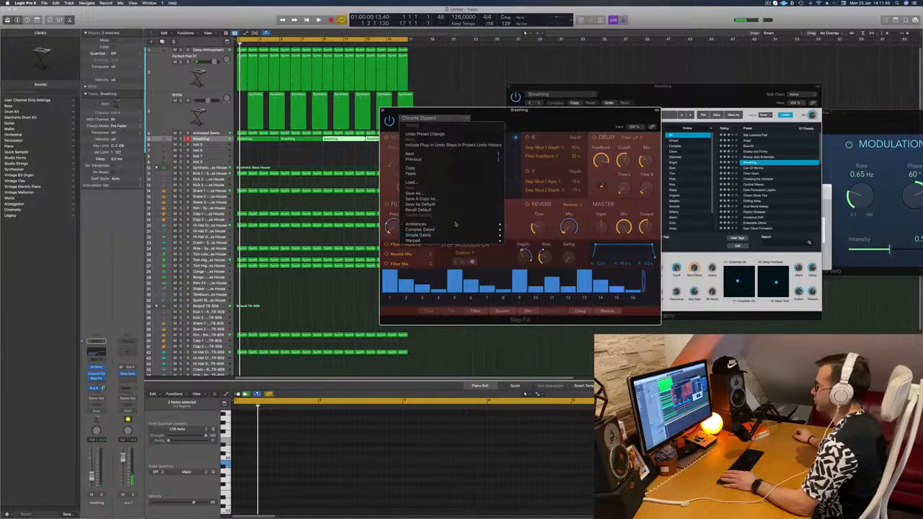
{"action": "mouse_move", "coordinate": [473, 225]}
{"action": "left_click", "coordinate": [510, 116]}
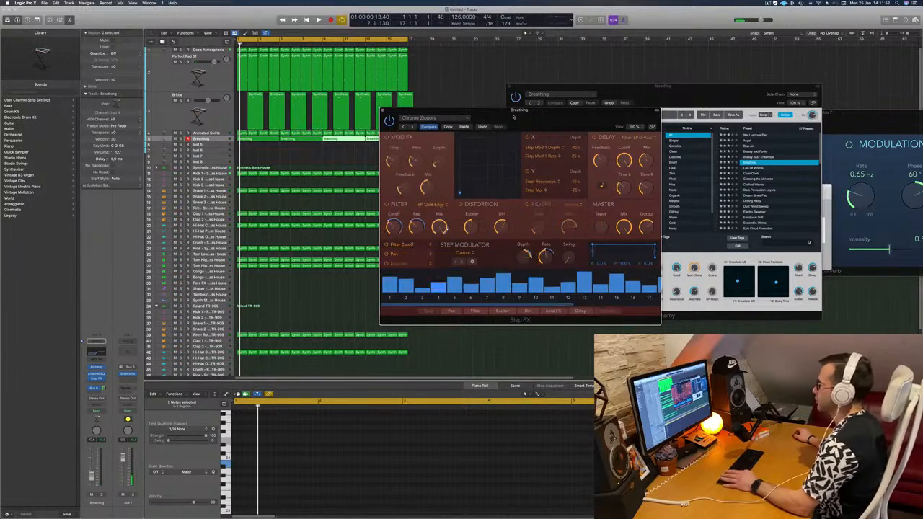
{"action": "left_click_drag", "start_coordinate": [527, 111], "coordinate": [521, 90]}
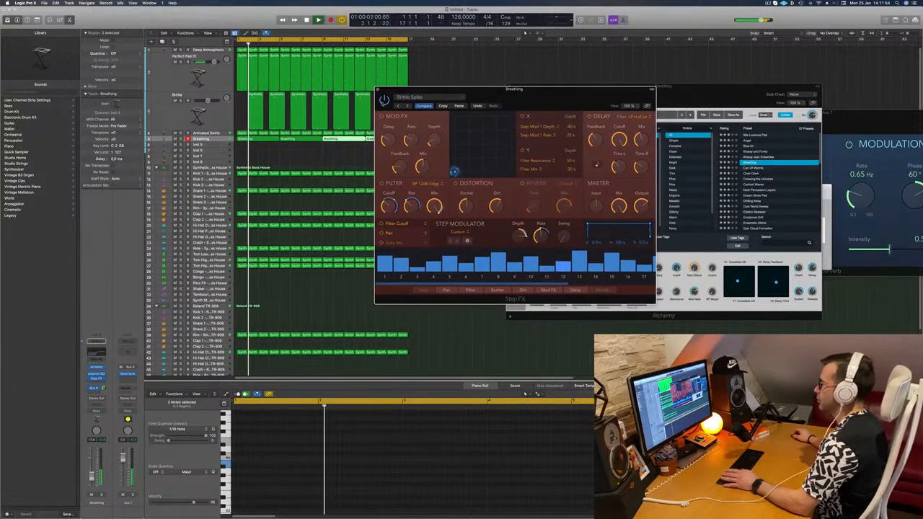
Recall the default Step FX setting on the Breathing track and close the effect window.
{"action": "left_click", "coordinate": [414, 98]}
{"action": "left_click", "coordinate": [551, 83]}
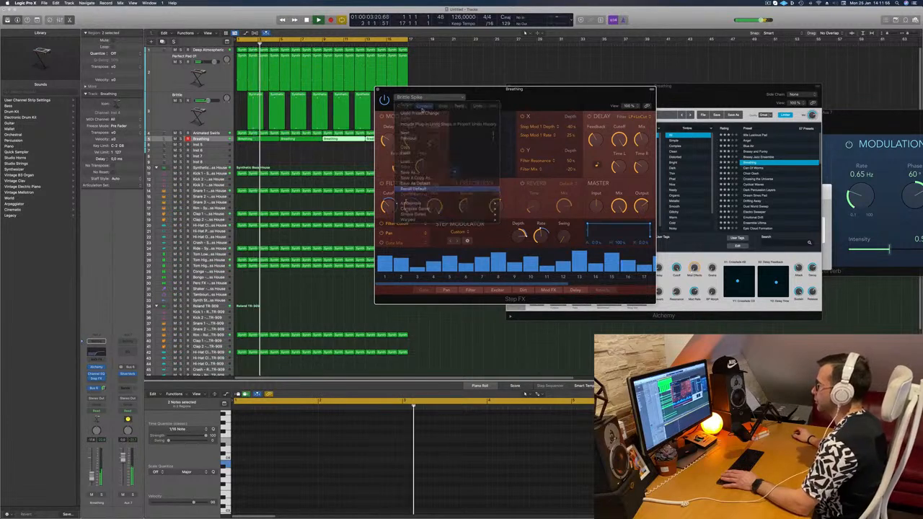
{"action": "left_click_drag", "start_coordinate": [550, 97], "coordinate": [527, 113]}
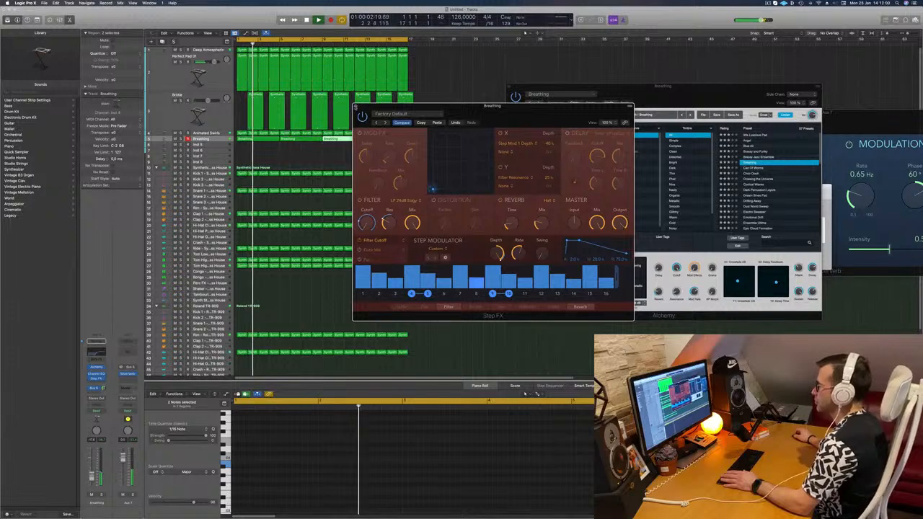
{"action": "left_click", "coordinate": [354, 106]}
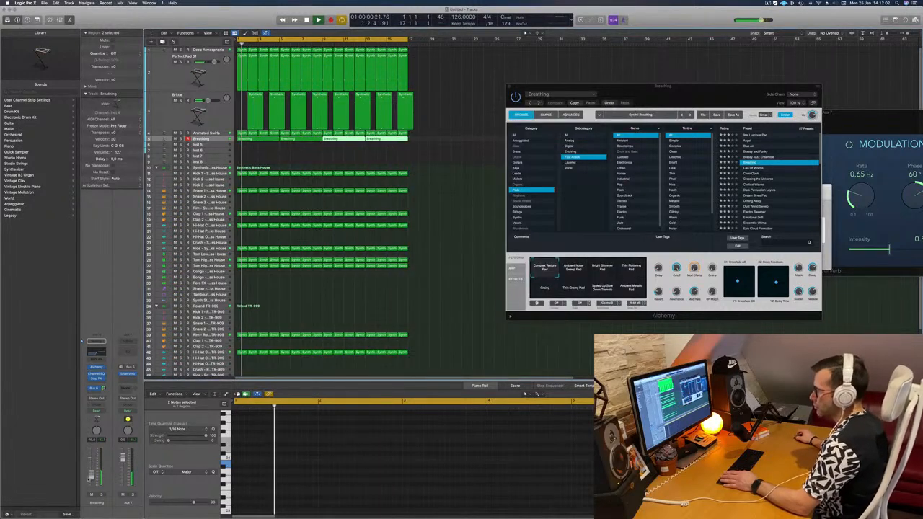
Reopen Step FX on the Breathing track, reduce its master Mix while comparing dry and wet sound, and close its window.
{"action": "left_click", "coordinate": [98, 368]}
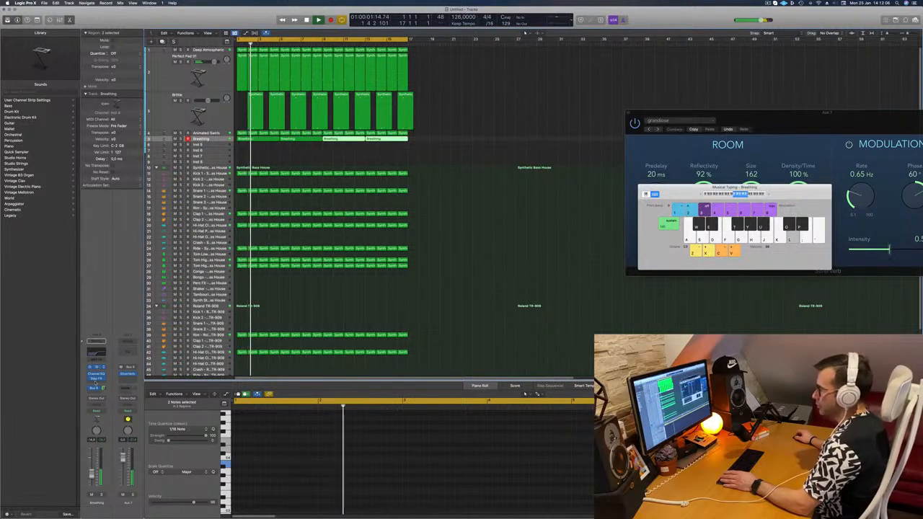
{"action": "left_click", "coordinate": [97, 373]}
{"action": "left_click", "coordinate": [96, 378]}
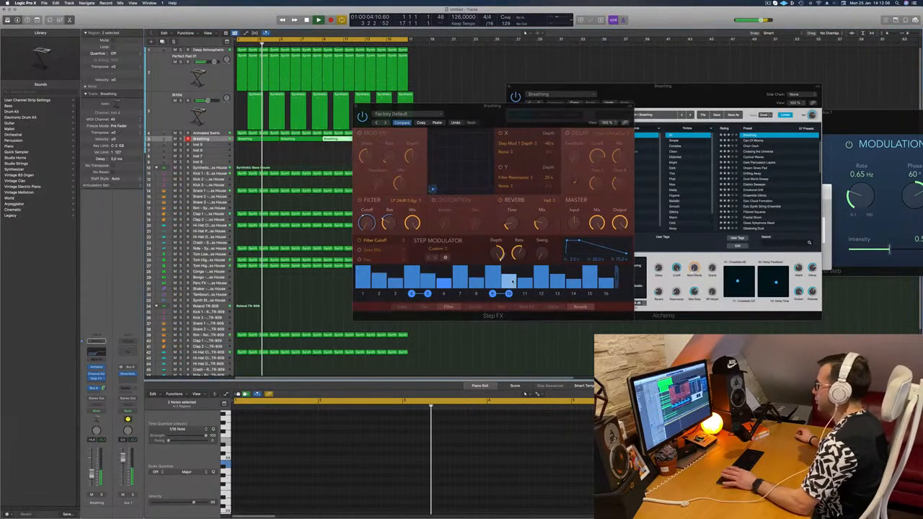
{"action": "mouse_move", "coordinate": [597, 223]}
{"action": "left_mouse_down"}
{"action": "mouse_move", "coordinate": [597, 269]}
{"action": "mouse_move", "coordinate": [598, 237]}
{"action": "left_mouse_up"}
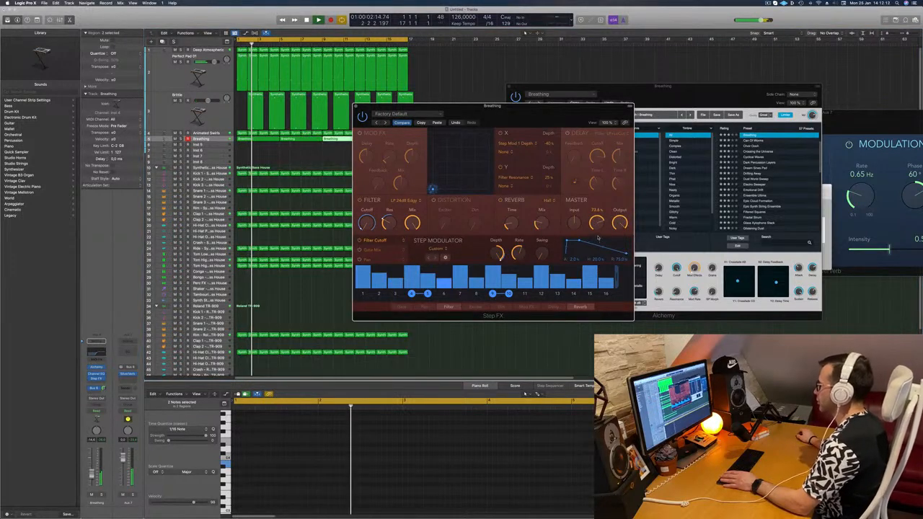
{"action": "key", "text": "Return"}
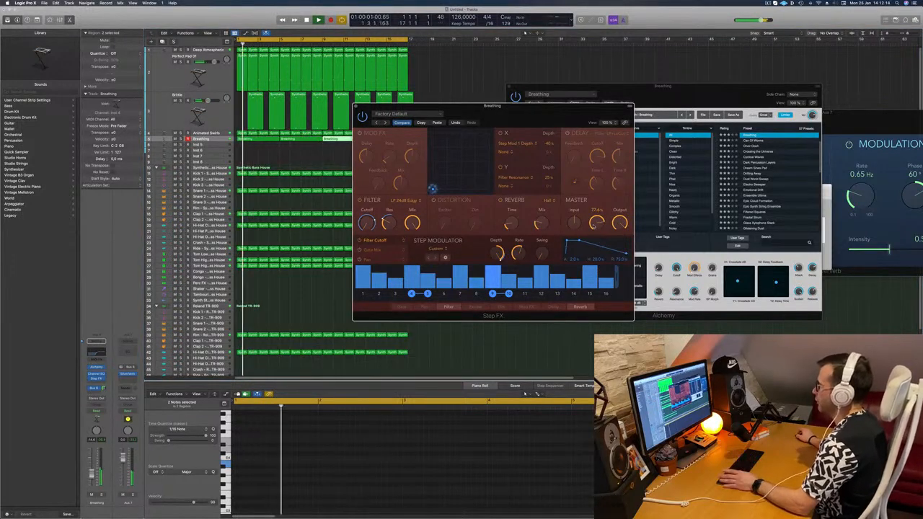
{"action": "left_click_drag", "start_coordinate": [595, 225], "coordinate": [609, 302]}
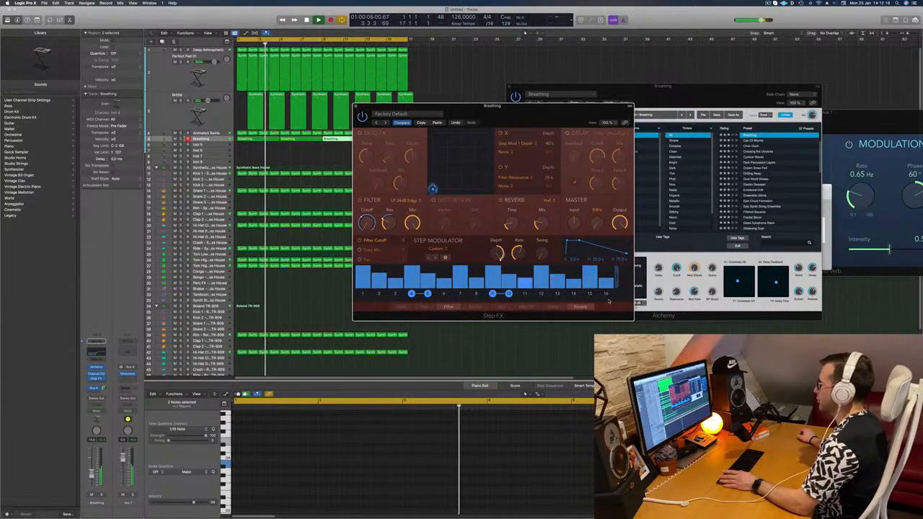
{"action": "left_click_drag", "start_coordinate": [605, 268], "coordinate": [598, 222]}
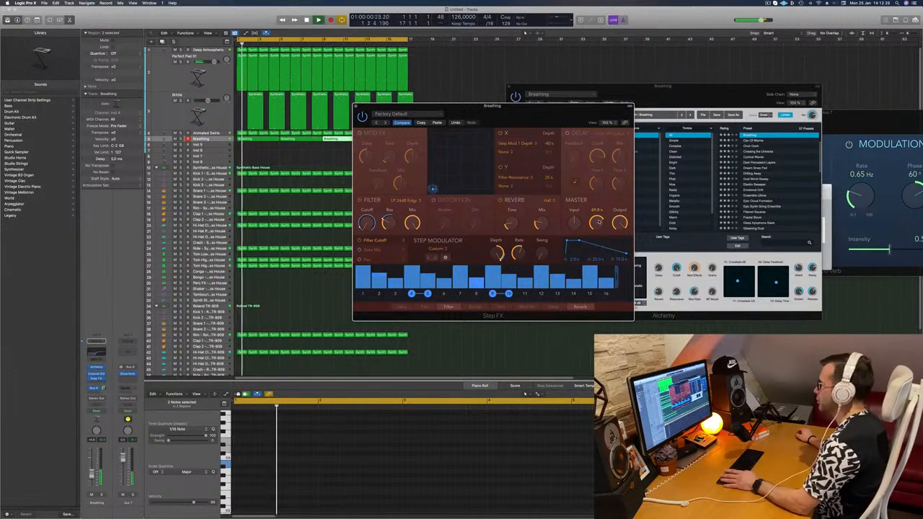
{"action": "left_click", "coordinate": [355, 107]}
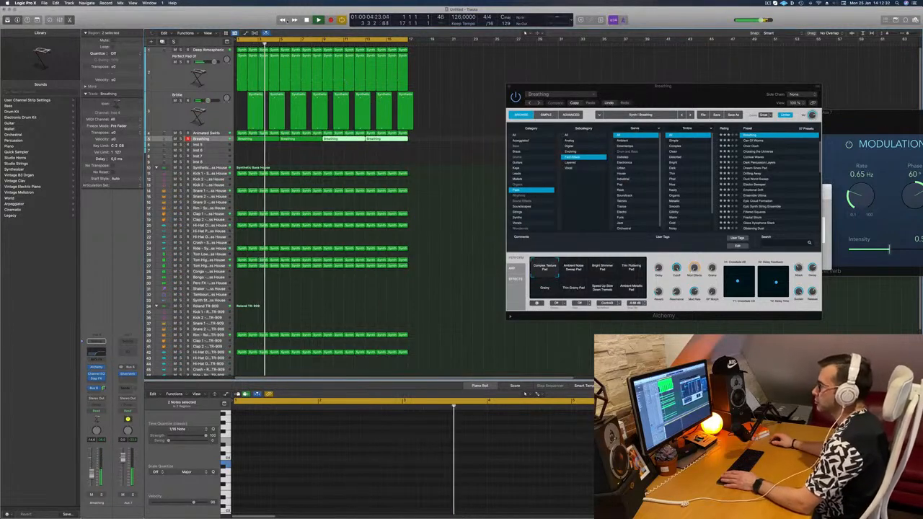
Select all regions on the Breathing track, restart playback from the beginning, and close the Alchemy window.
{"action": "left_click", "coordinate": [215, 141]}
{"action": "key", "text": "Return"}
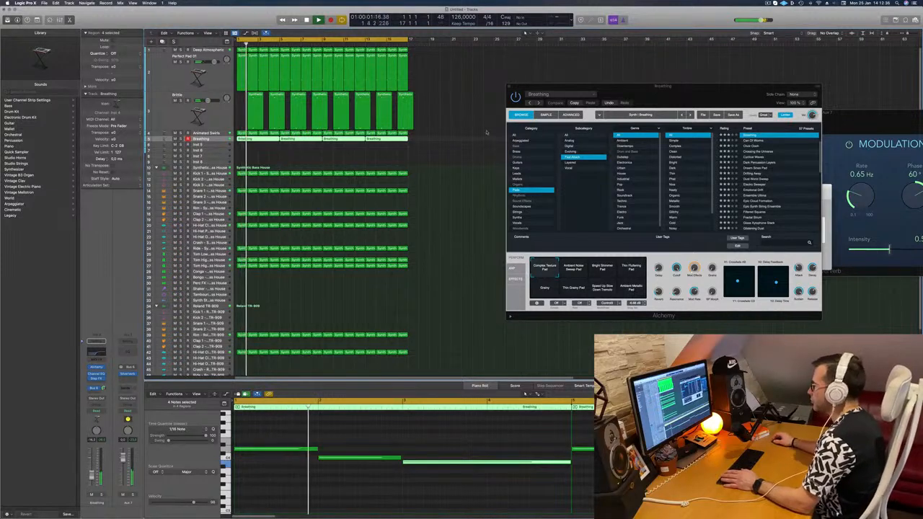
{"action": "left_click_drag", "start_coordinate": [539, 87], "coordinate": [509, 88]}
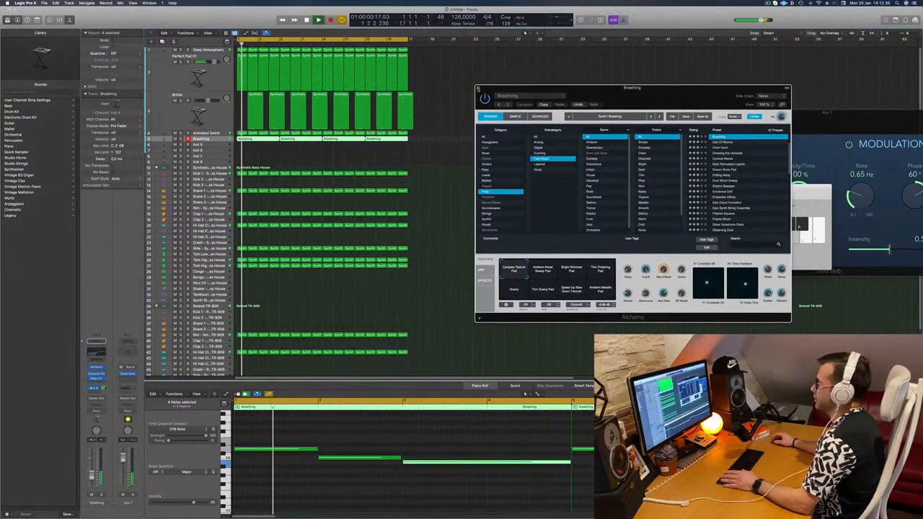
{"action": "left_click", "coordinate": [477, 88]}
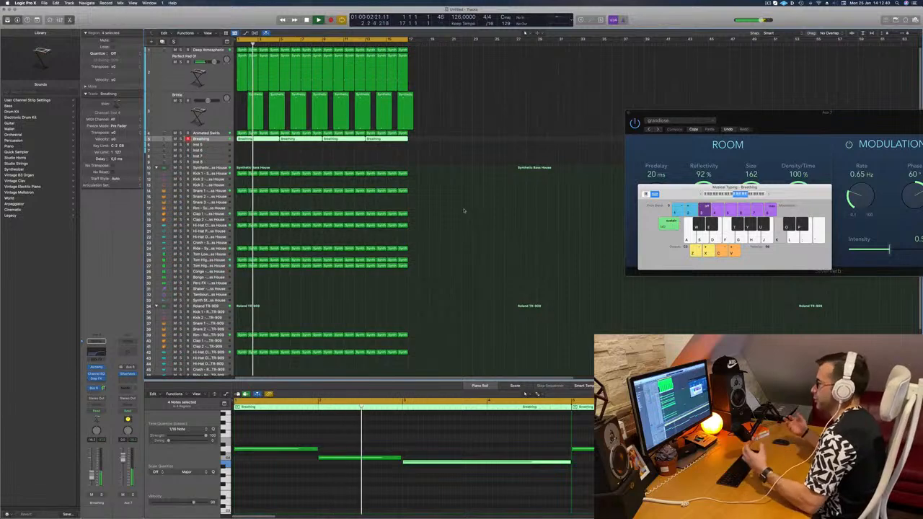
Split the last Brittle region at bar 17 and delete the part extending past the loop end.
{"action": "scroll", "coordinate": [465, 209], "scroll_direction": "up", "scroll_amount": 4}
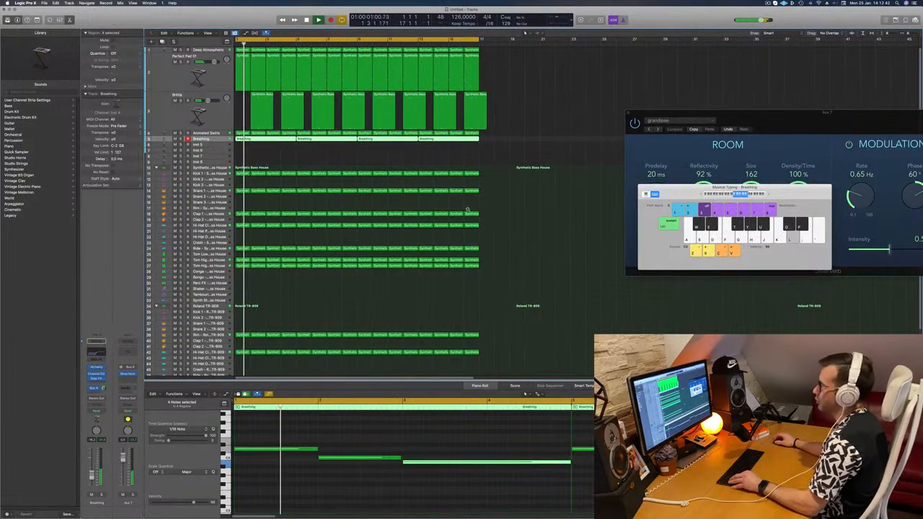
{"action": "scroll", "coordinate": [467, 208], "scroll_direction": "down", "scroll_amount": 3}
{"action": "double_click", "coordinate": [424, 100], "text": "super"}
{"action": "left_click", "coordinate": [425, 96]}
{"action": "key", "text": "Delete"}
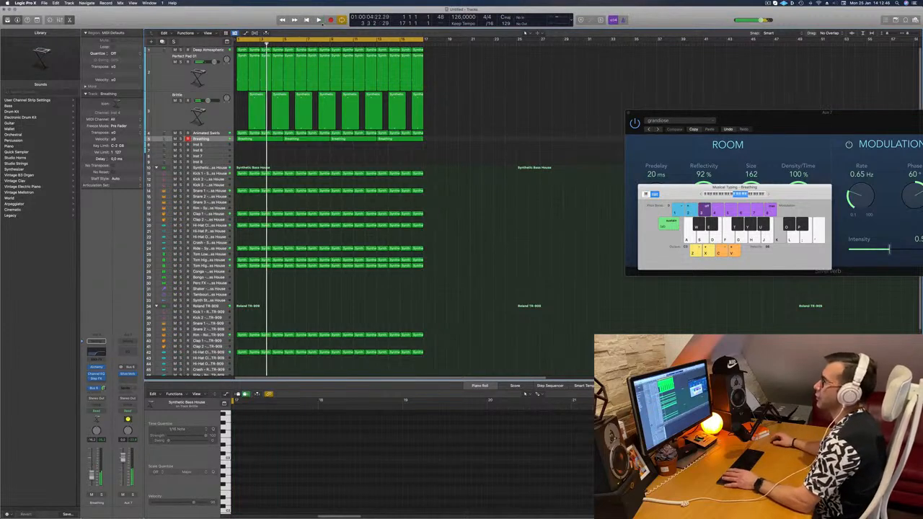
Show the secondary ruler, then repeat all regions of the sixteen-bar loop three times across every track.
{"action": "left_click", "coordinate": [208, 33]}
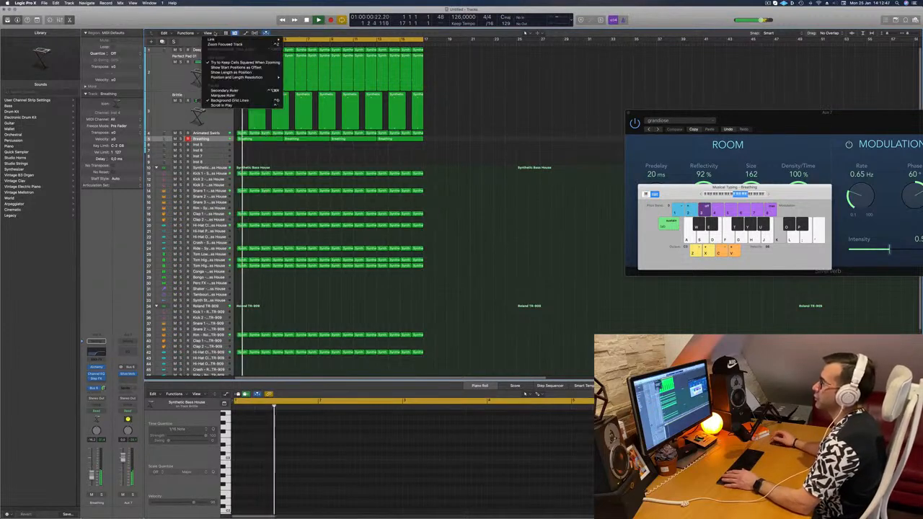
{"action": "left_click", "coordinate": [229, 90]}
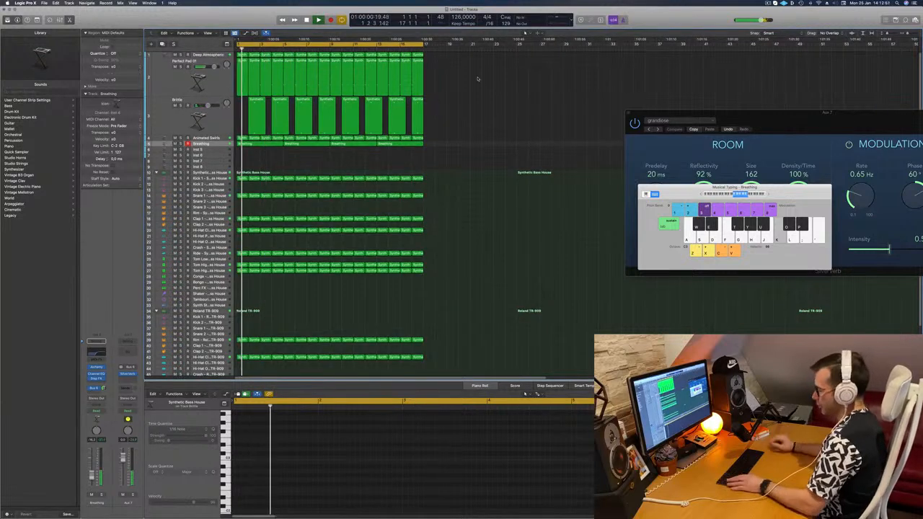
{"action": "key", "text": "super+a"}
{"action": "key", "text": "super+r"}
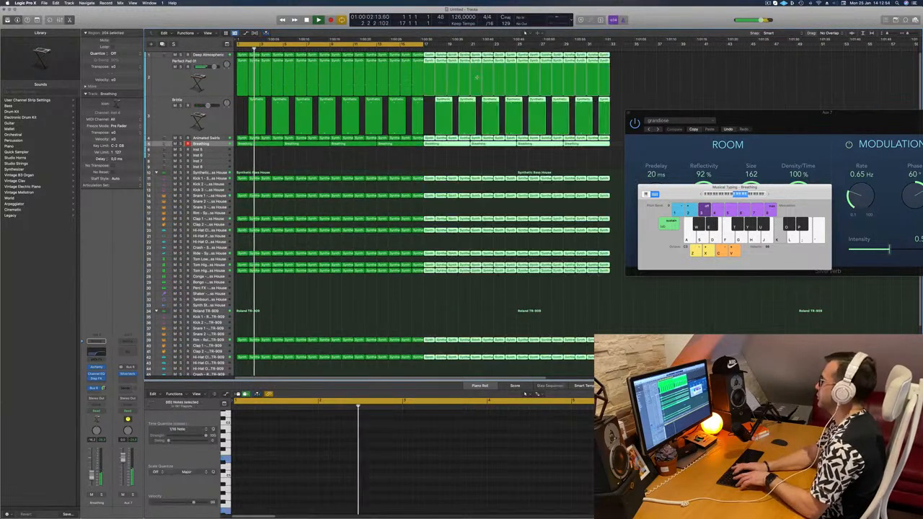
{"action": "key", "text": "super+r"}
{"action": "key", "text": "super+r"}
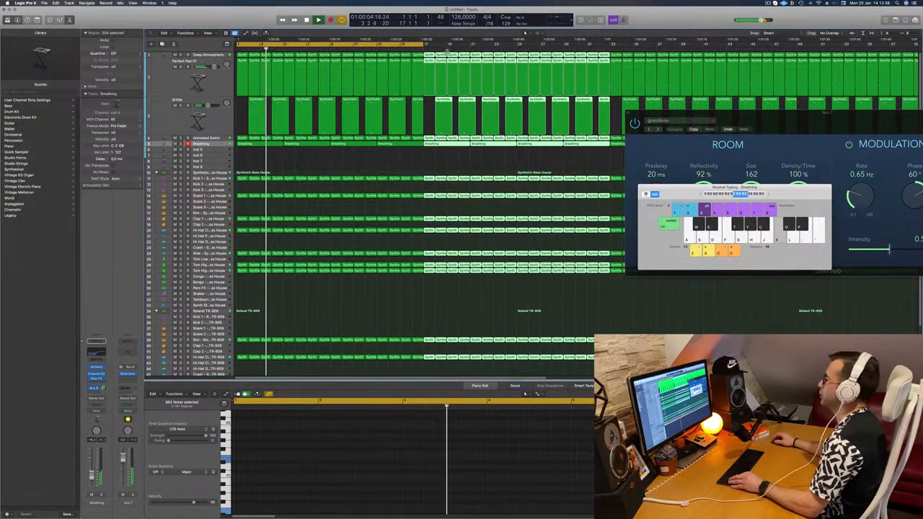
{"action": "key", "text": "super+Left"}
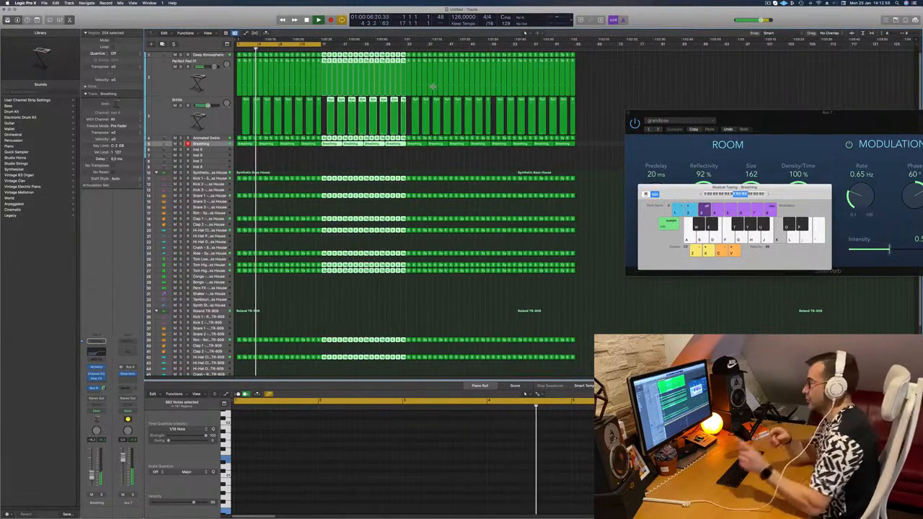
Deselect the regions and extend the cycle area from bar 17 to the end of the repeated arrangement.
{"action": "key", "text": "space"}
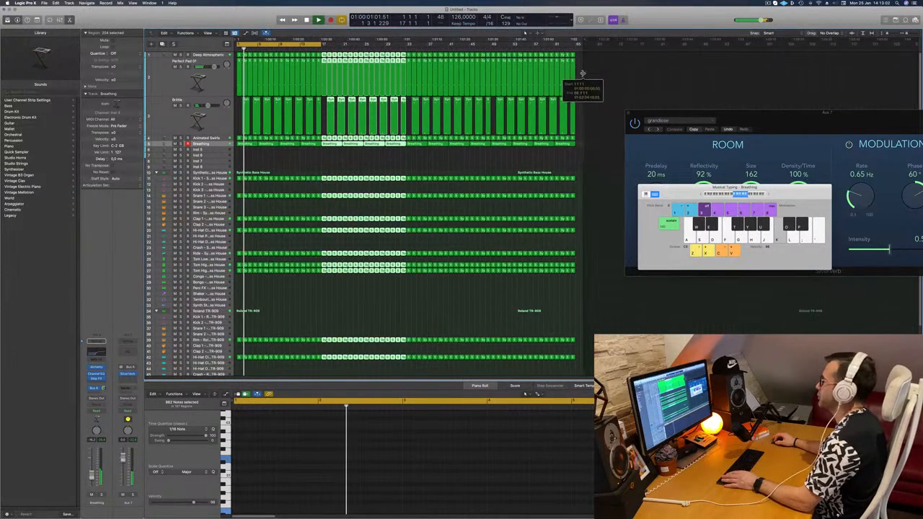
{"action": "left_click_drag", "start_coordinate": [584, 74], "coordinate": [582, 74]}
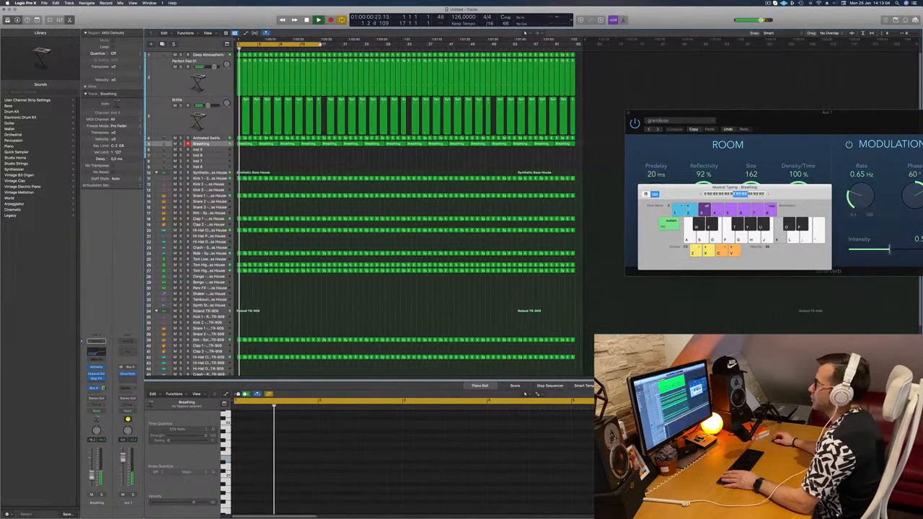
{"action": "left_click_drag", "start_coordinate": [323, 45], "coordinate": [573, 47]}
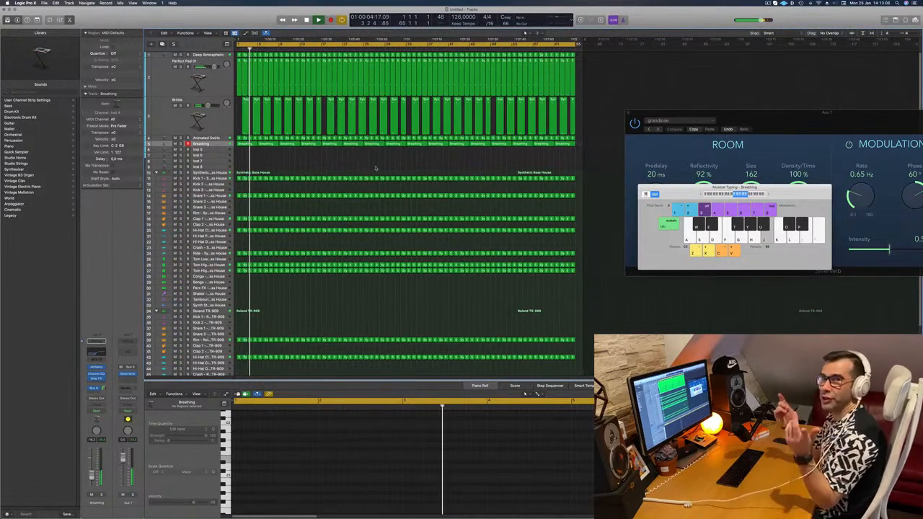
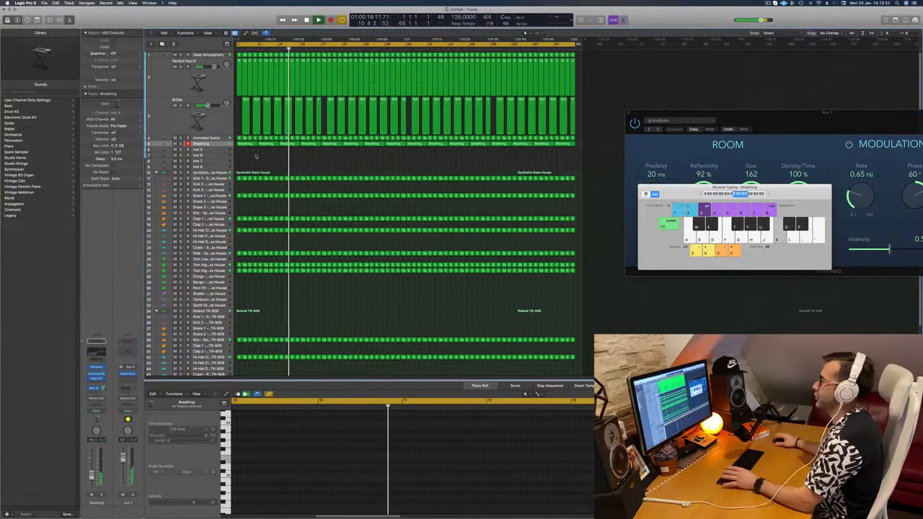
Play from the beginning, check the Brittle track's Alchemy synth, and set the track's volume to -2.1 dB.
{"action": "key", "text": "Return"}
{"action": "left_click", "coordinate": [173, 122]}
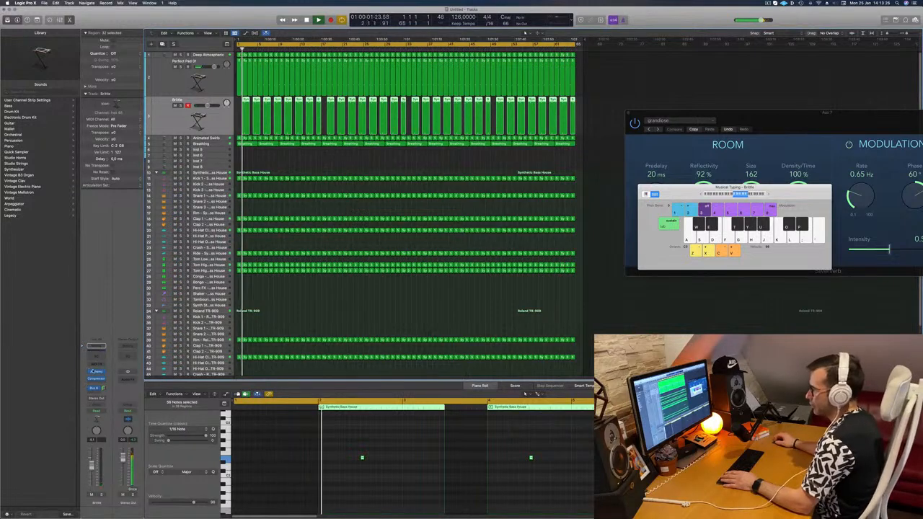
{"action": "left_click", "coordinate": [96, 373]}
{"action": "left_click", "coordinate": [97, 373]}
{"action": "key", "text": "space"}
{"action": "key", "text": "space"}
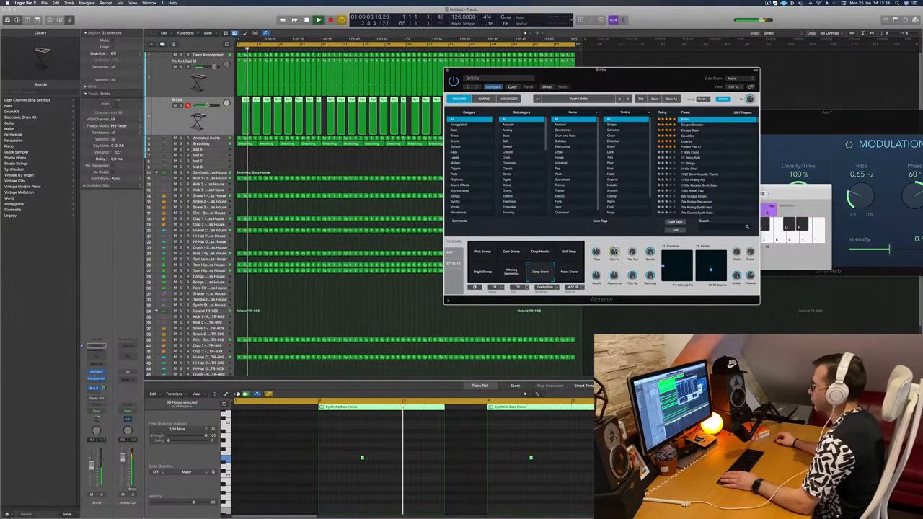
{"action": "left_click", "coordinate": [92, 467]}
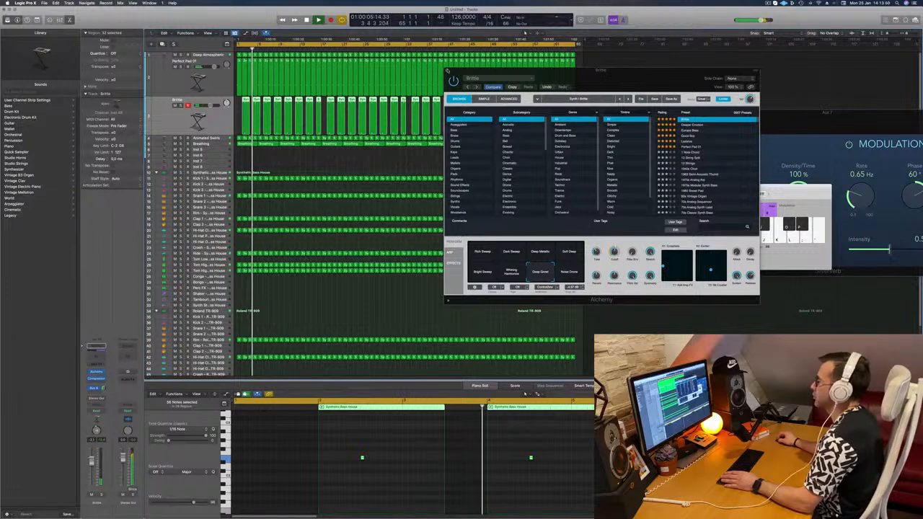
{"action": "key", "text": "super+w"}
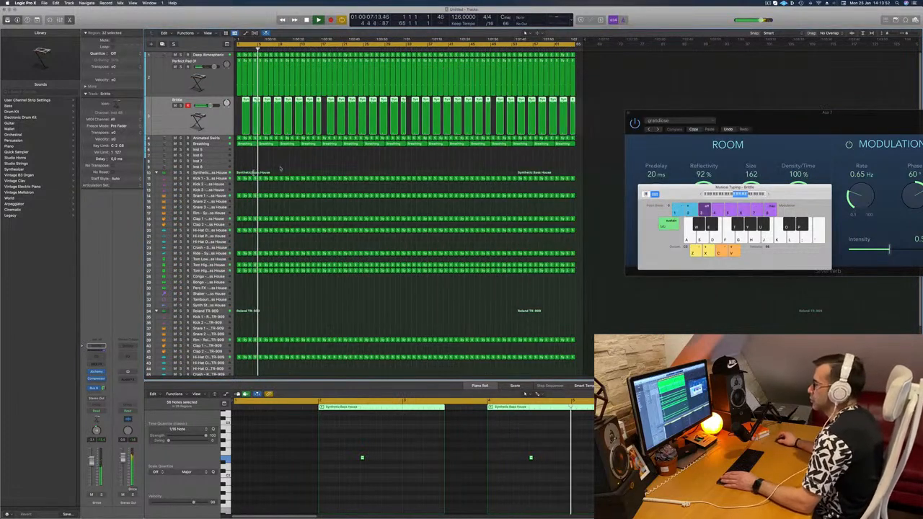
{"action": "left_click", "coordinate": [320, 157]}
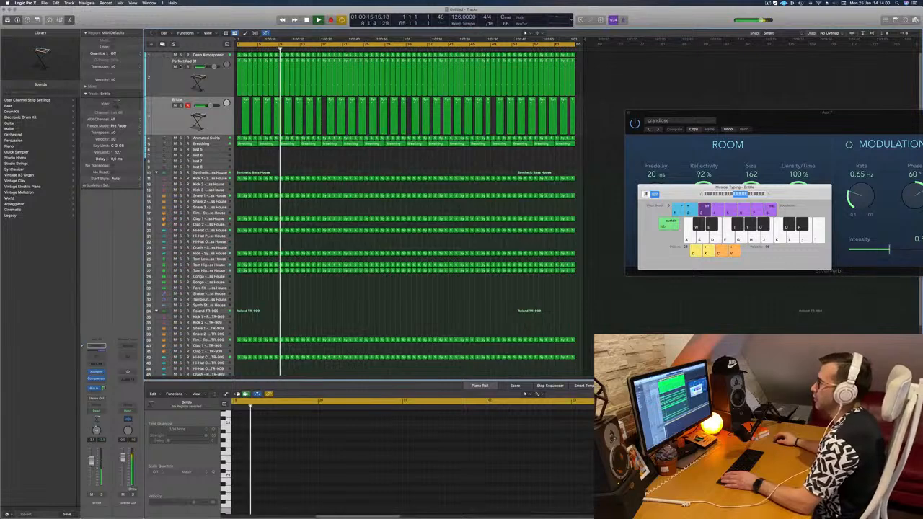
Delete the Breathing regions in the first sixteen bars so the part enters at bar 17.
{"action": "key", "text": "Return"}
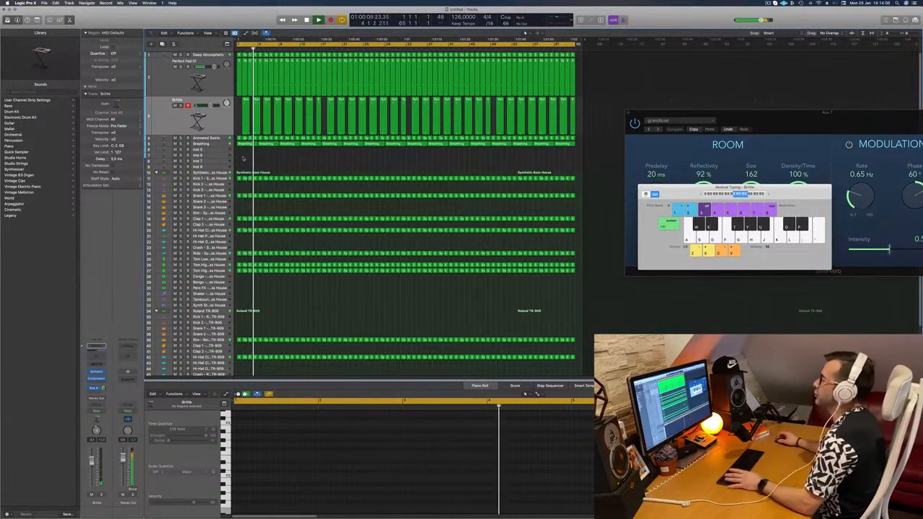
{"action": "left_click_drag", "start_coordinate": [241, 155], "coordinate": [303, 146]}
{"action": "key", "text": "Delete"}
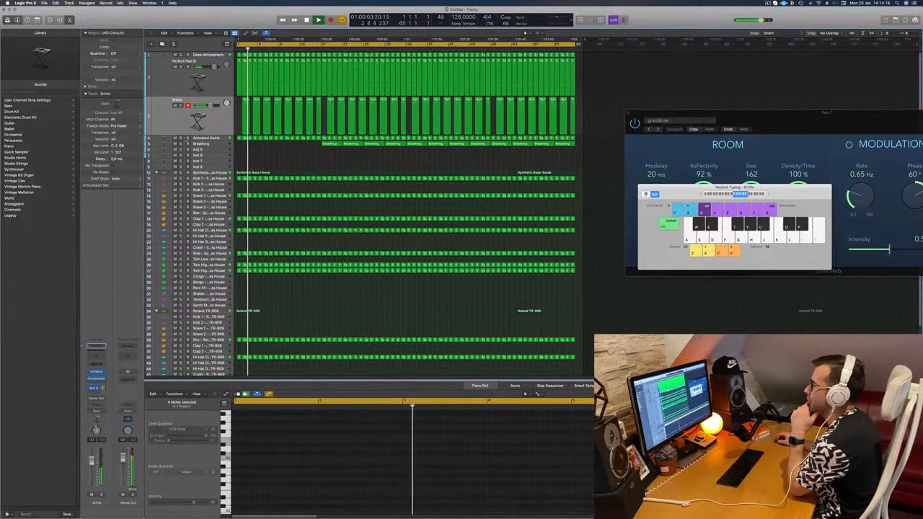
Audition the Animated Swirls track in solo, then unsolo it and deselect its regions.
{"action": "left_click", "coordinate": [202, 139]}
{"action": "left_click", "coordinate": [181, 138]}
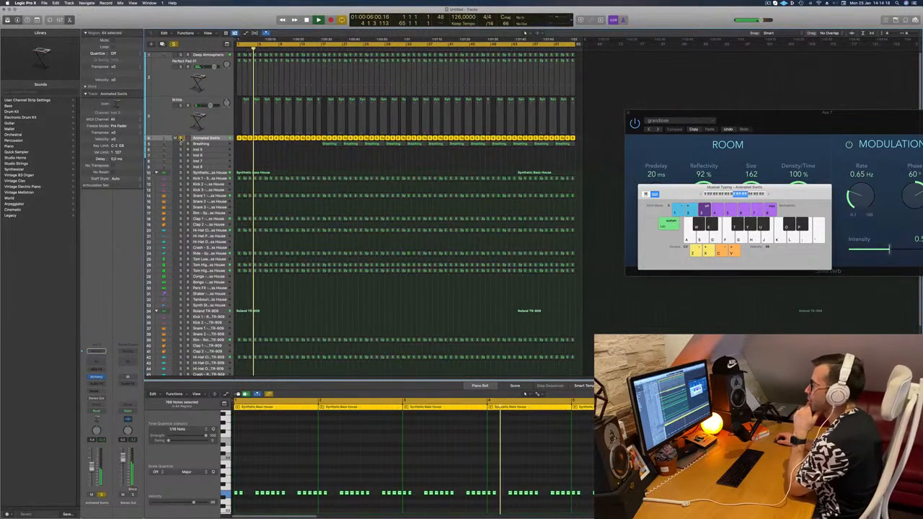
{"action": "left_click", "coordinate": [181, 138]}
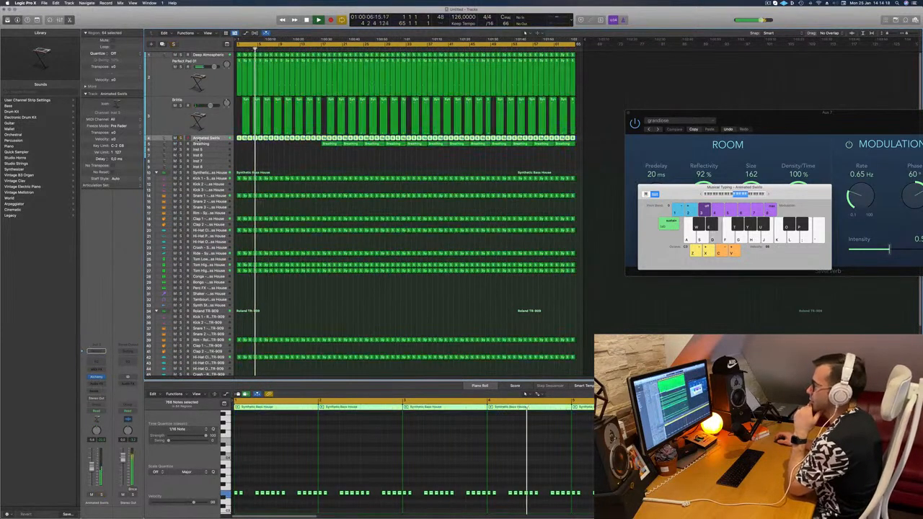
{"action": "left_click", "coordinate": [291, 150]}
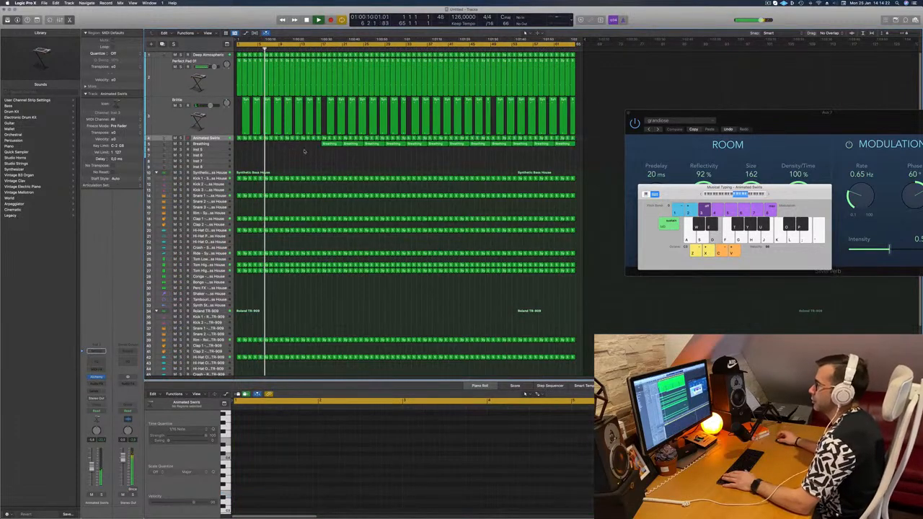
Stop at the project start, enable track zoom for Deep Atmospheric with taller tracks, and close the Musical Typing keyboard.
{"action": "key", "text": "space"}
{"action": "key", "text": "Return"}
{"action": "key", "text": "super+a"}
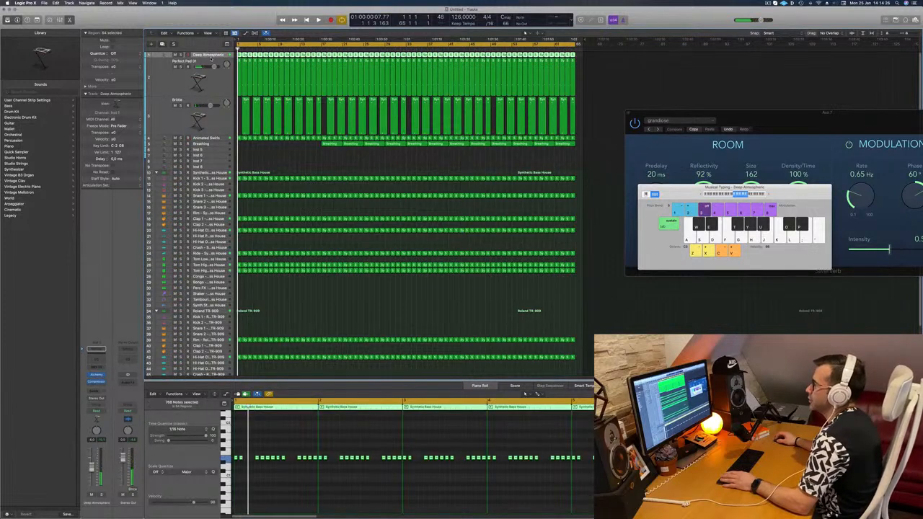
{"action": "key", "text": "ctrl+alt+super+t"}
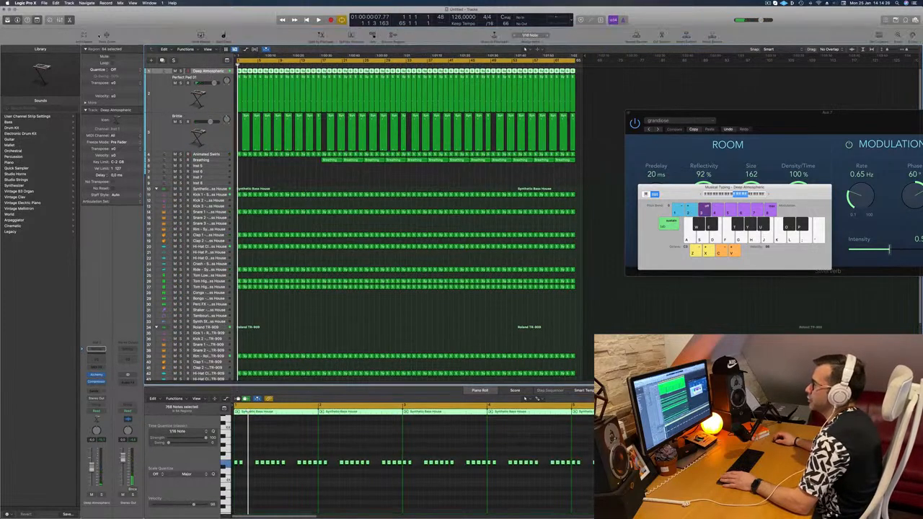
{"action": "left_click", "coordinate": [108, 36]}
{"action": "key", "text": "super+Down"}
{"action": "key", "text": "super+Down"}
{"action": "key", "text": "super+Down"}
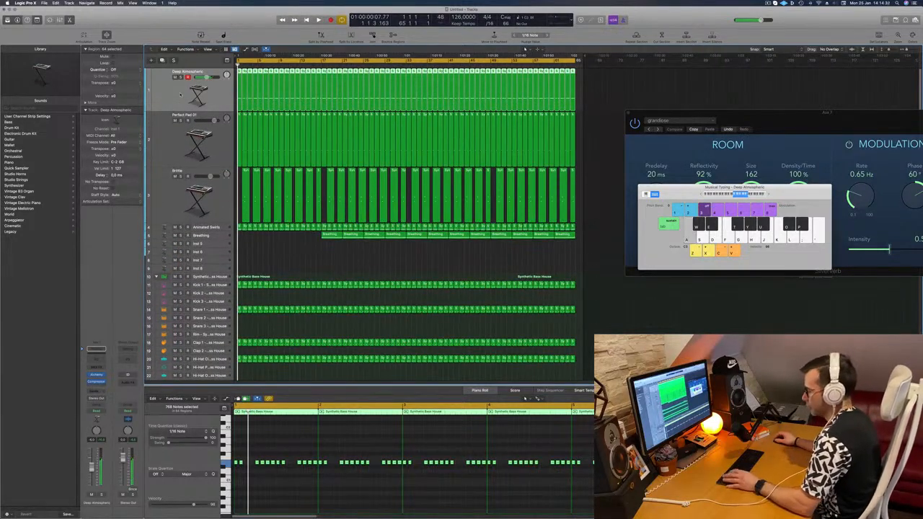
{"action": "key", "text": "super+k"}
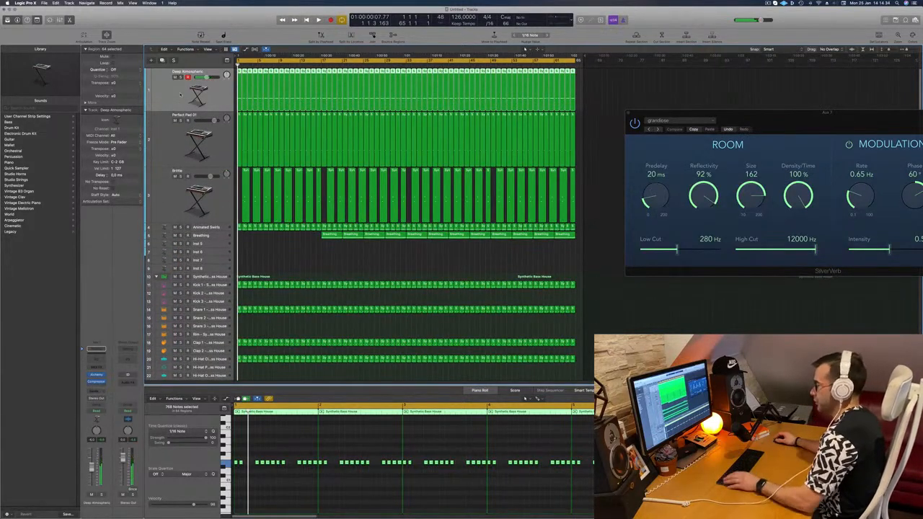
Show automation, set the Deep Atmospheric track to Touch mode, and record Cutoff automation from its Alchemy synth during playback.
{"action": "key", "text": "a"}
{"action": "key", "text": "space"}
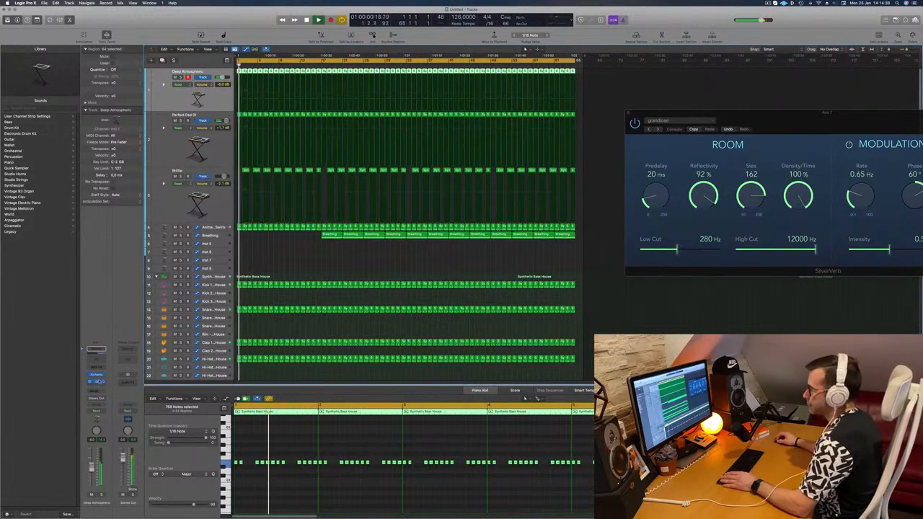
{"action": "left_click", "coordinate": [99, 410]}
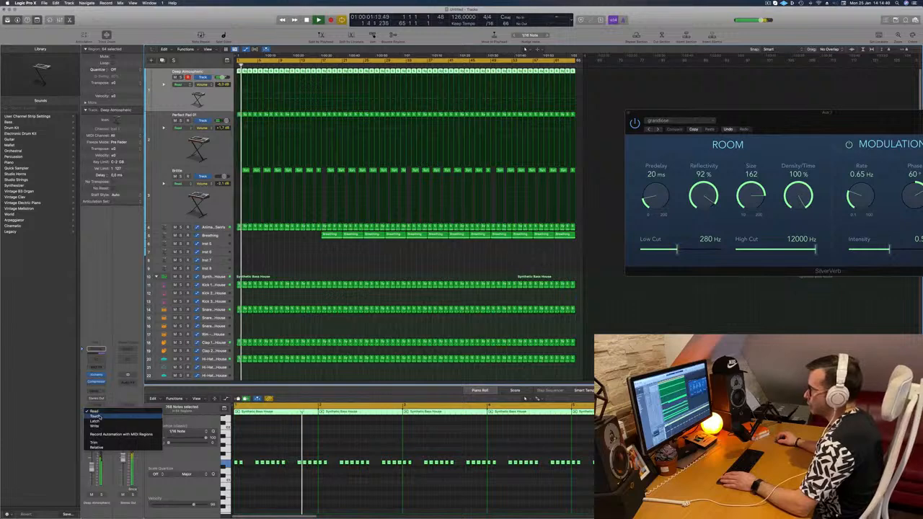
{"action": "left_click", "coordinate": [99, 417]}
{"action": "left_click", "coordinate": [97, 375]}
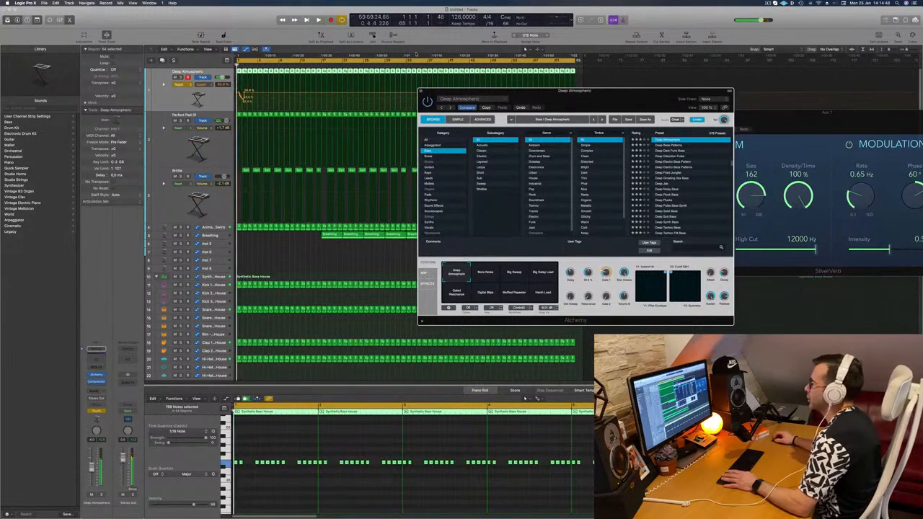
{"action": "key", "text": "super+w"}
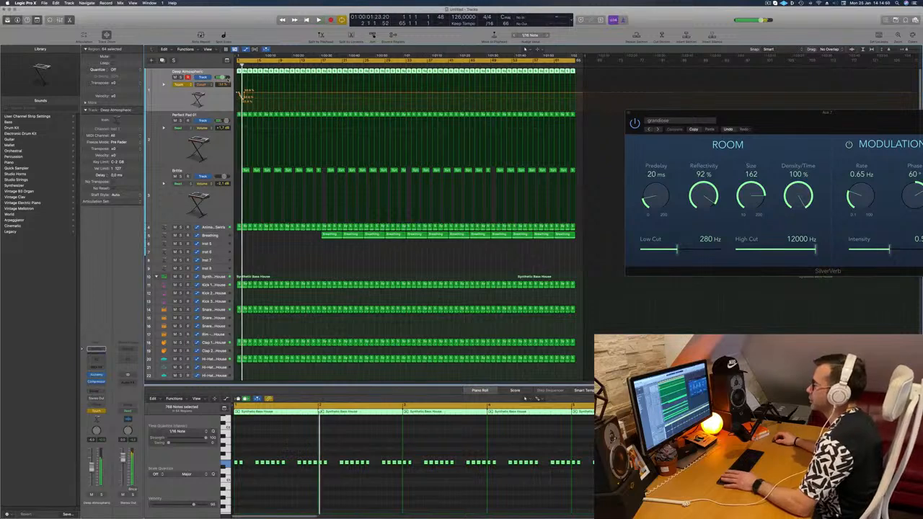
Replace the recorded Cutoff moves with a rising ramp from about 31% at bar 1 to bar 9, and return automation to Read.
{"action": "left_click", "coordinate": [239, 91]}
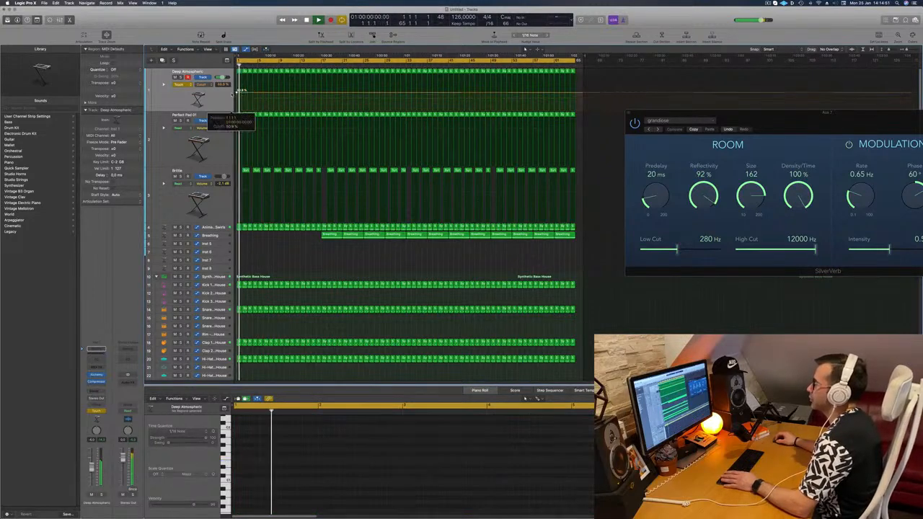
{"action": "left_click", "coordinate": [279, 93]}
{"action": "key", "text": "space"}
{"action": "key", "text": "space"}
{"action": "key", "text": "space"}
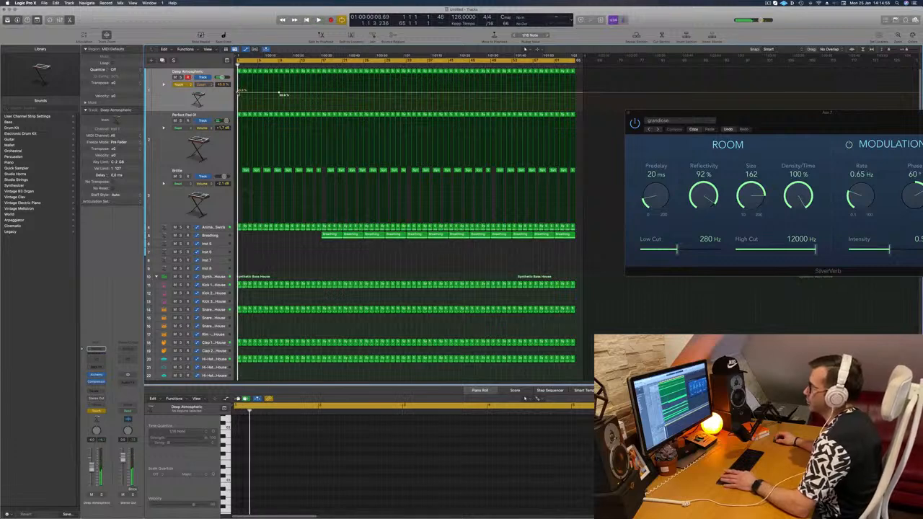
{"action": "key", "text": "space"}
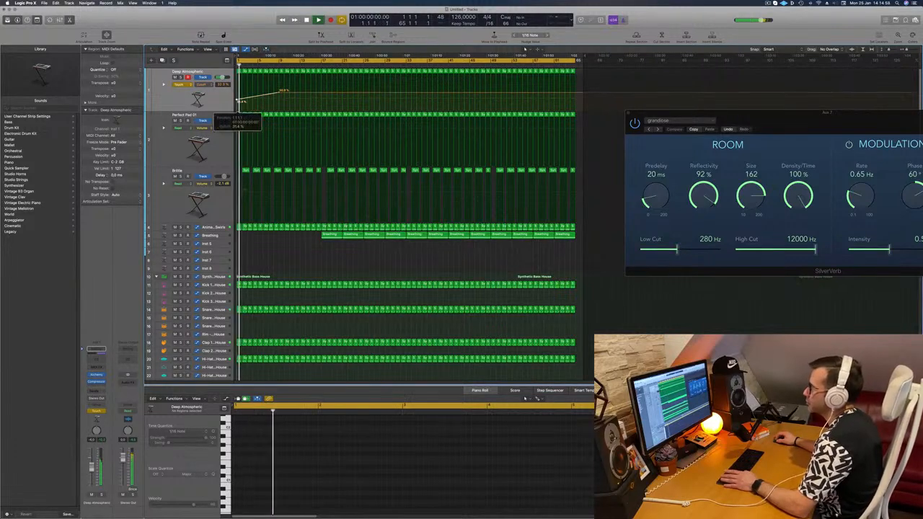
{"action": "left_click", "coordinate": [181, 84]}
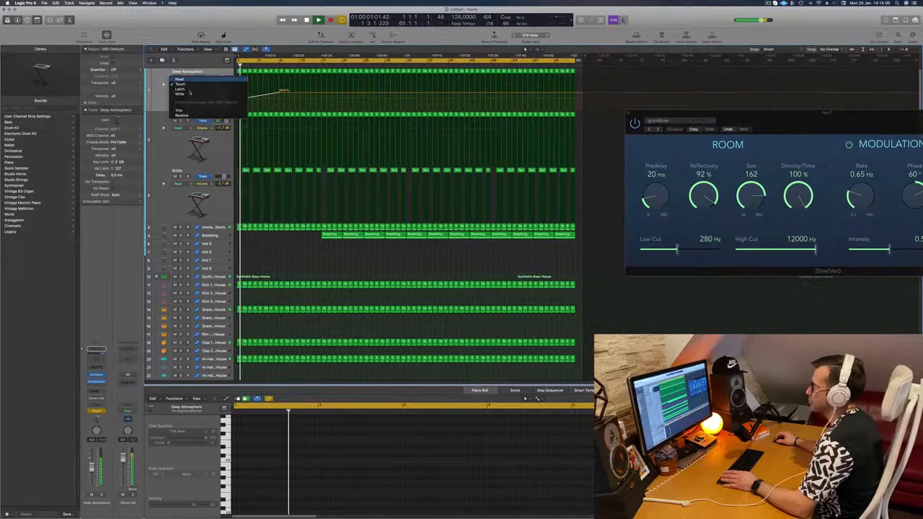
{"action": "left_click", "coordinate": [180, 94]}
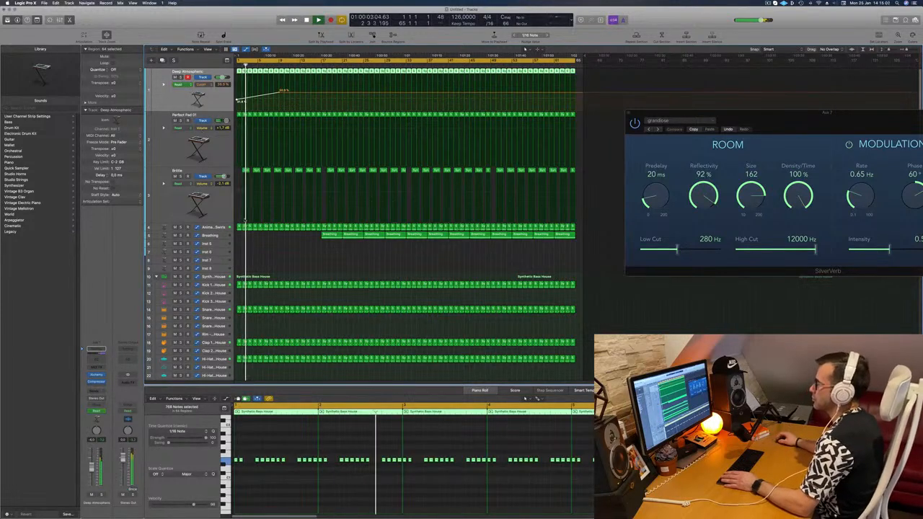
Delete the first two regions on the Brittle track and restart playback from the beginning.
{"action": "left_click_drag", "start_coordinate": [236, 172], "coordinate": [258, 173]}
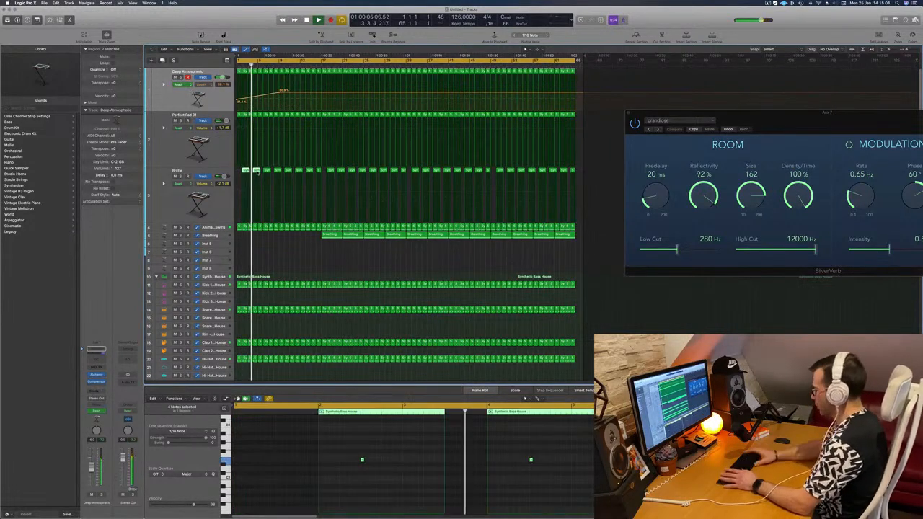
{"action": "key", "text": "BackSpace"}
{"action": "key", "text": "Return"}
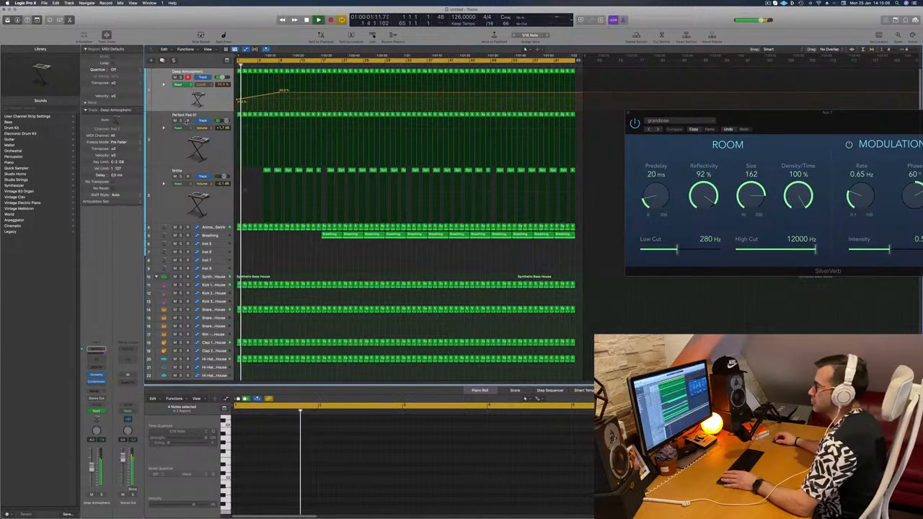
Audition Perfect Pad 01 in solo and add a Channel EQ with a low-cut filter removing its low frequencies.
{"action": "left_click", "coordinate": [181, 122]}
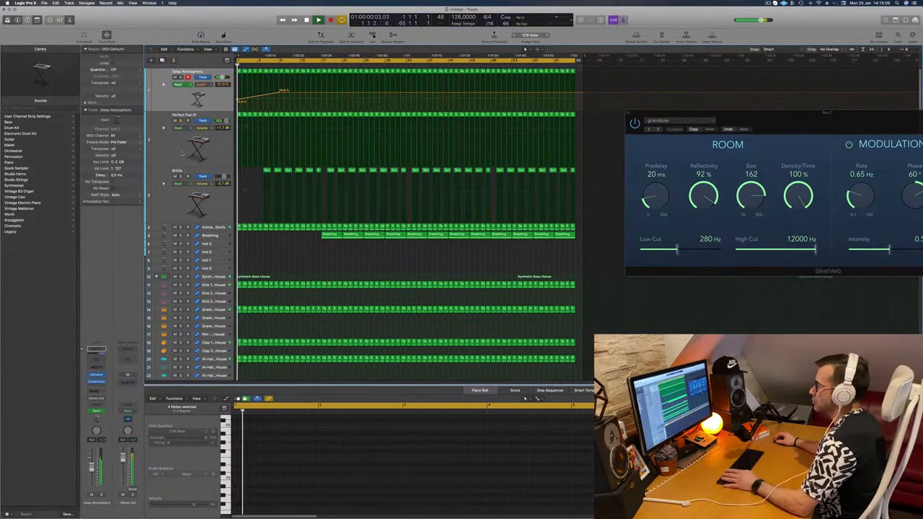
{"action": "left_click", "coordinate": [178, 150]}
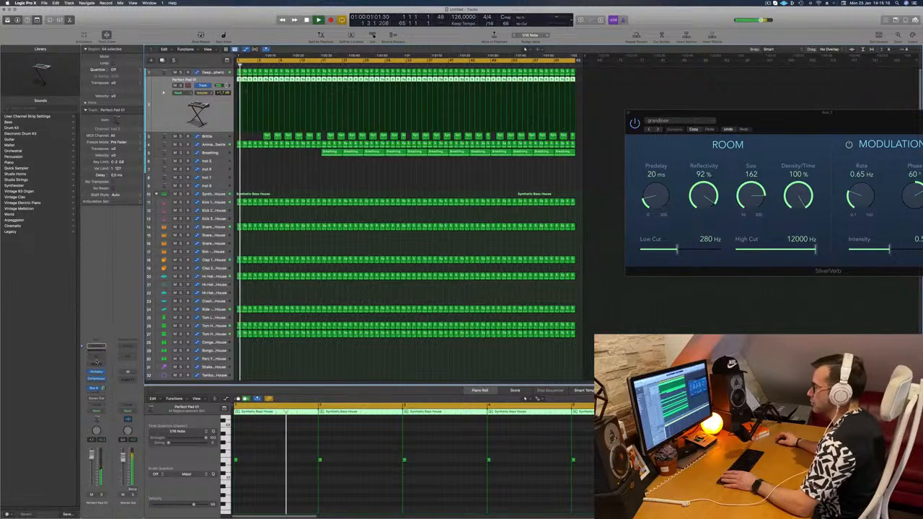
{"action": "left_click", "coordinate": [97, 361]}
{"action": "left_click", "coordinate": [318, 107]}
{"action": "left_click_drag", "start_coordinate": [353, 156], "coordinate": [436, 132]}
{"action": "left_click_drag", "start_coordinate": [419, 189], "coordinate": [433, 190]}
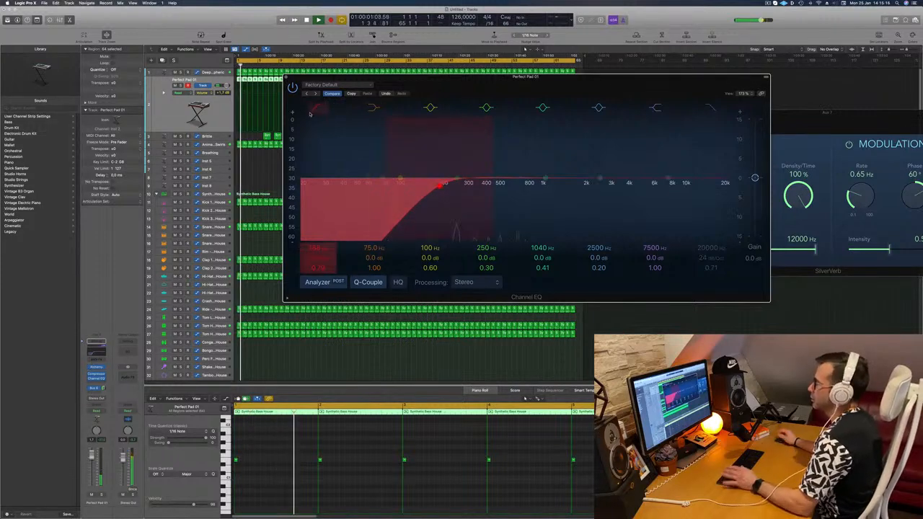
{"action": "left_click", "coordinate": [286, 77]}
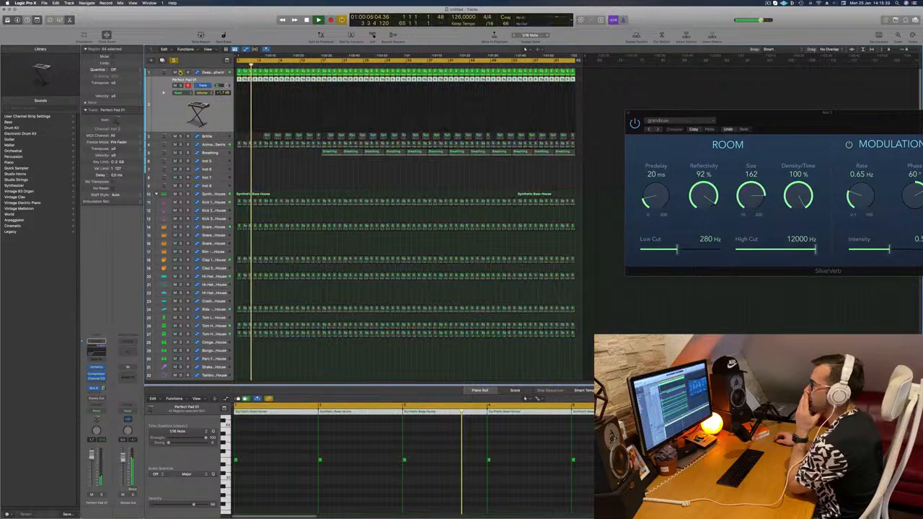
Add a Channel EQ to the Deep Atmospheric track, check its frequency spectrum, and close the EQ window.
{"action": "left_click", "coordinate": [204, 77]}
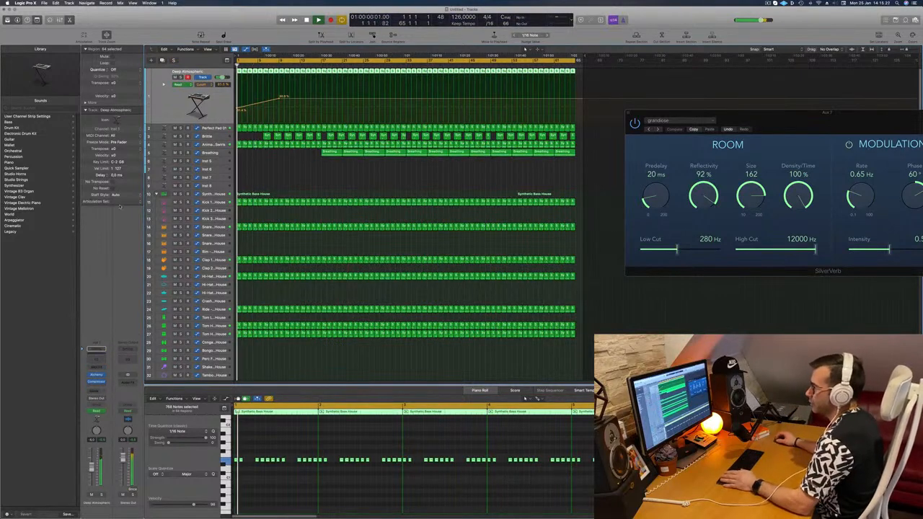
{"action": "left_click", "coordinate": [96, 351]}
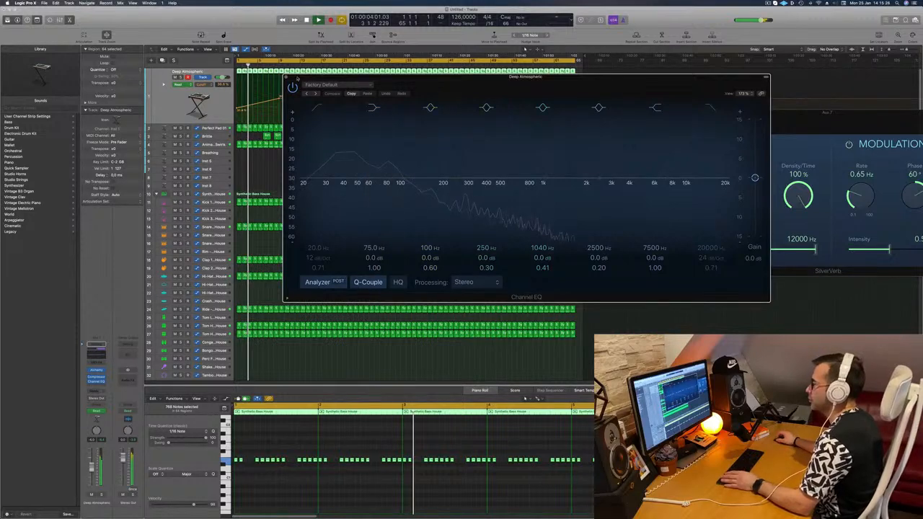
{"action": "left_click", "coordinate": [286, 77]}
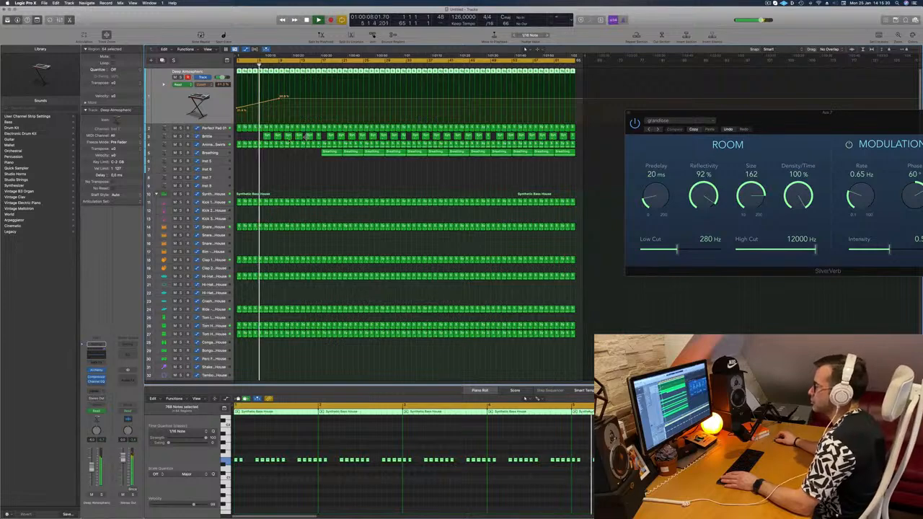
Copy the first Roland TR-909 hi-hat region to the TR-909 Crash track at bar 1.
{"action": "scroll", "coordinate": [310, 149], "scroll_direction": "right", "scroll_amount": 5}
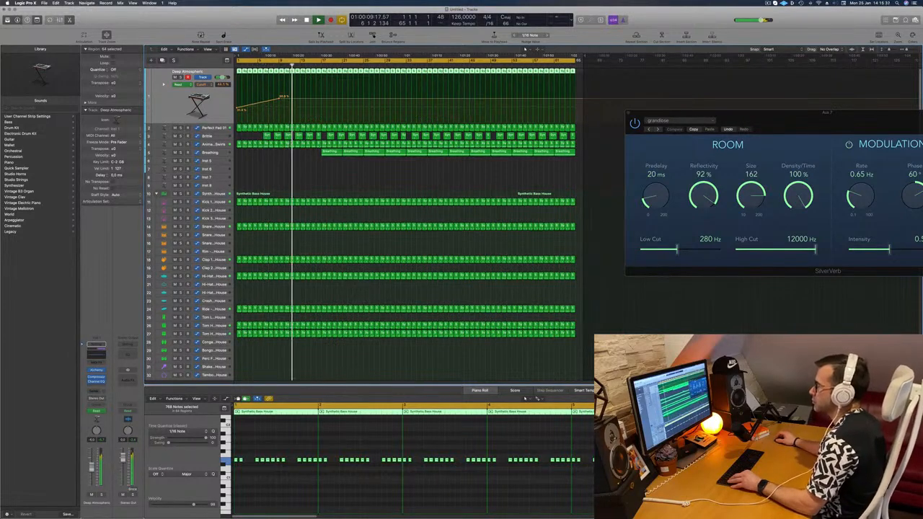
{"action": "scroll", "coordinate": [310, 149], "scroll_direction": "down", "scroll_amount": 6}
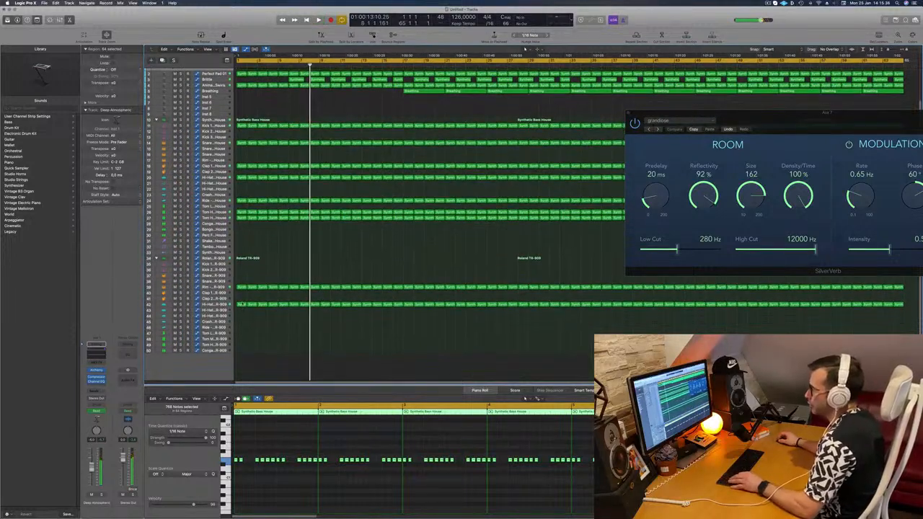
{"action": "left_click", "coordinate": [242, 304]}
{"action": "left_click_drag", "start_coordinate": [243, 305], "coordinate": [244, 329]}
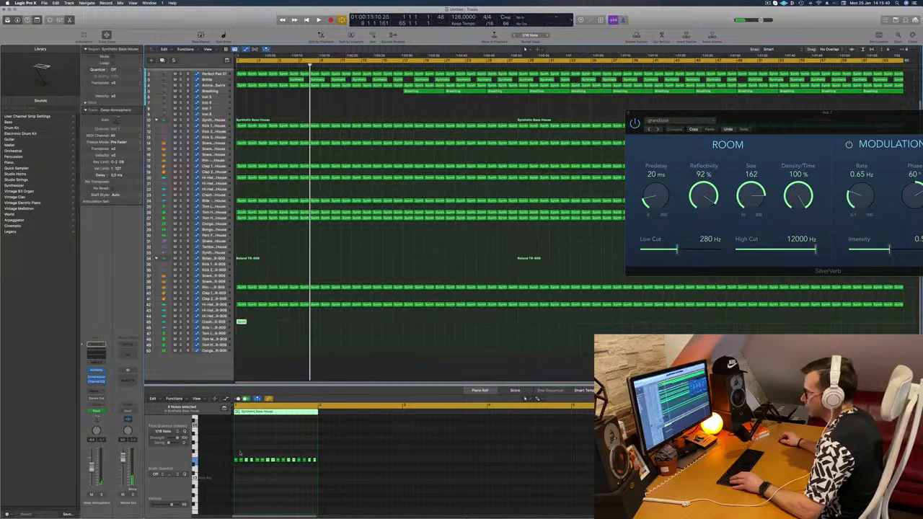
Delete all notes except the first one in the TR-909 Crash region.
{"action": "left_click_drag", "start_coordinate": [238, 452], "coordinate": [315, 469]}
{"action": "key", "text": "space"}
Add a send from the TR-909 Crash track to the Aux 7 SilverVerb reverb bus and play the result.
{"action": "left_click", "coordinate": [212, 323]}
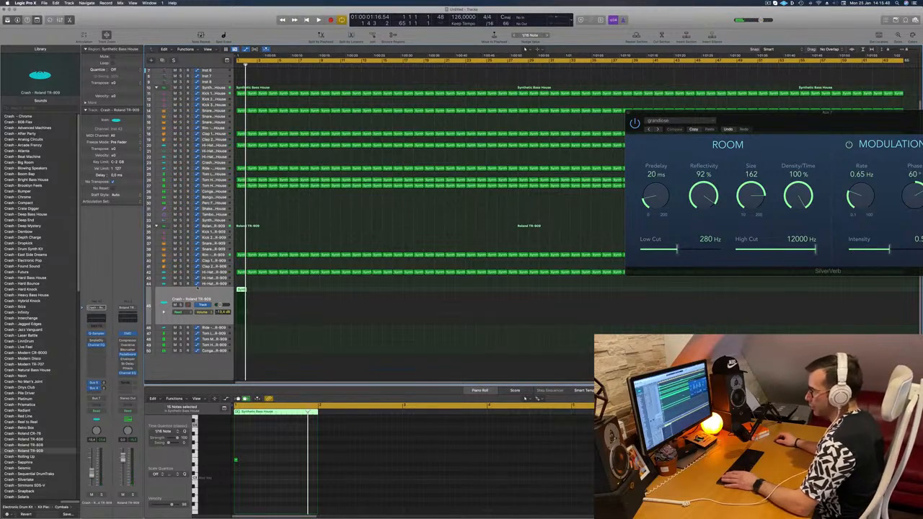
{"action": "left_click", "coordinate": [96, 394]}
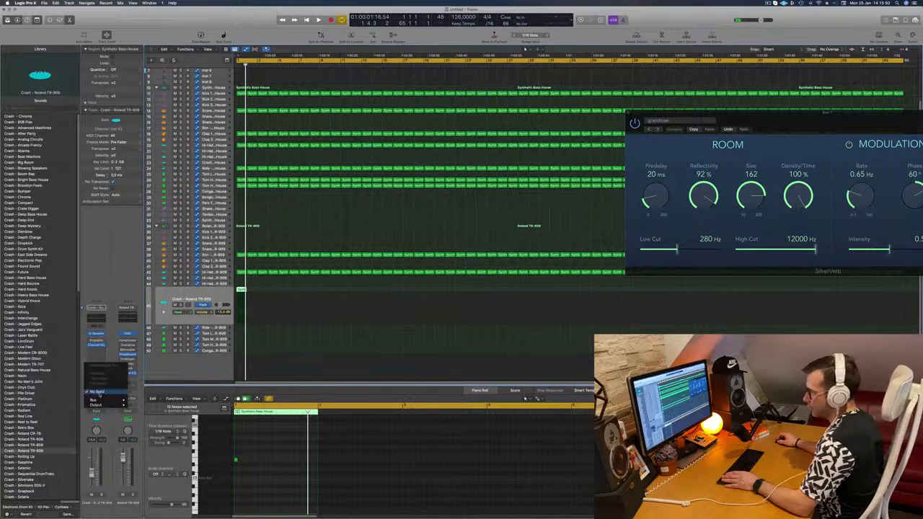
{"action": "mouse_move", "coordinate": [101, 400]}
{"action": "left_click", "coordinate": [160, 356]}
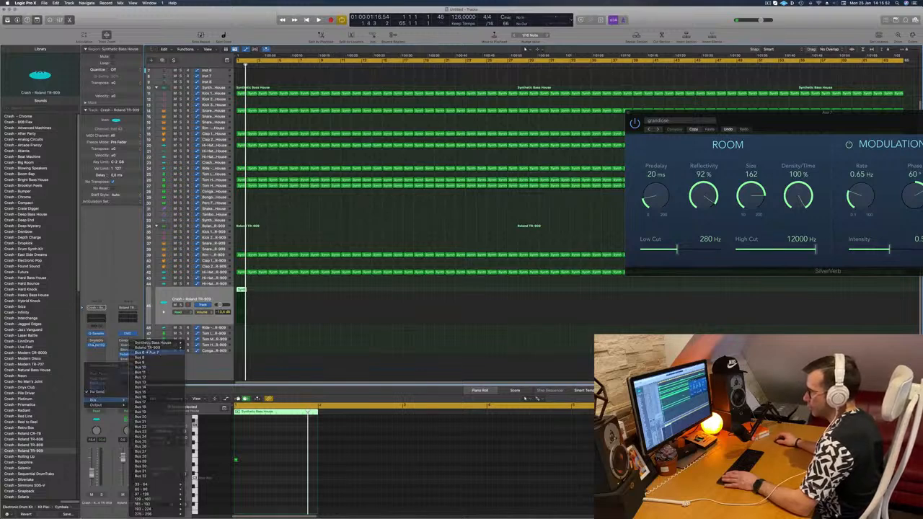
{"action": "key", "text": "space"}
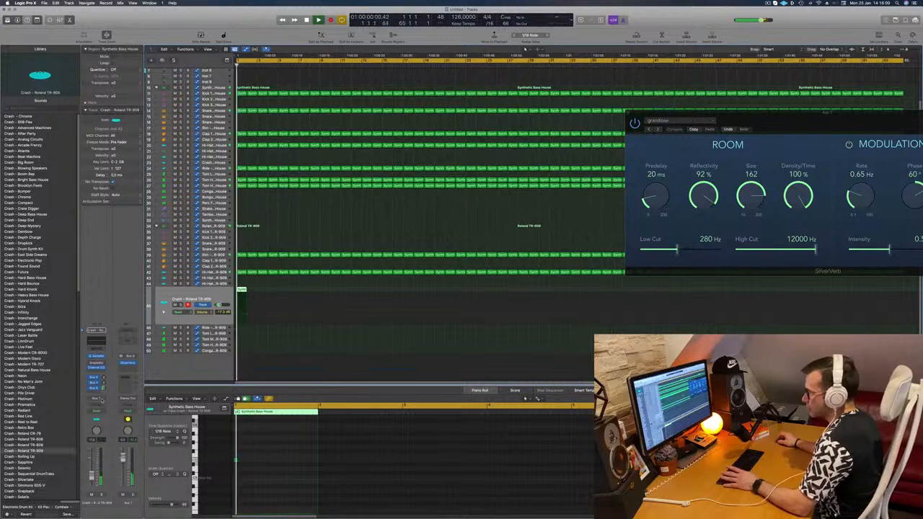
Inspect the Crash track's Quick Sampler with its sample file and action options, and close the sampler.
{"action": "left_click", "coordinate": [95, 356]}
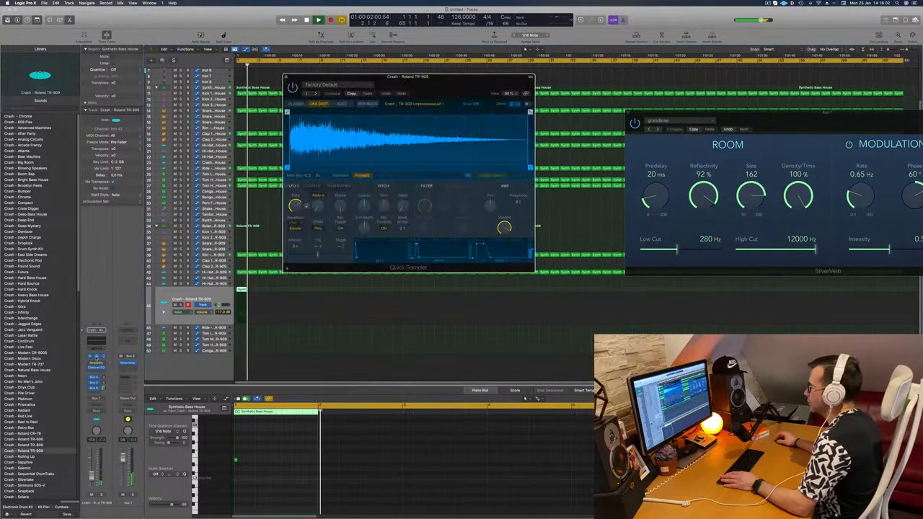
{"action": "left_click_drag", "start_coordinate": [459, 87], "coordinate": [440, 145]}
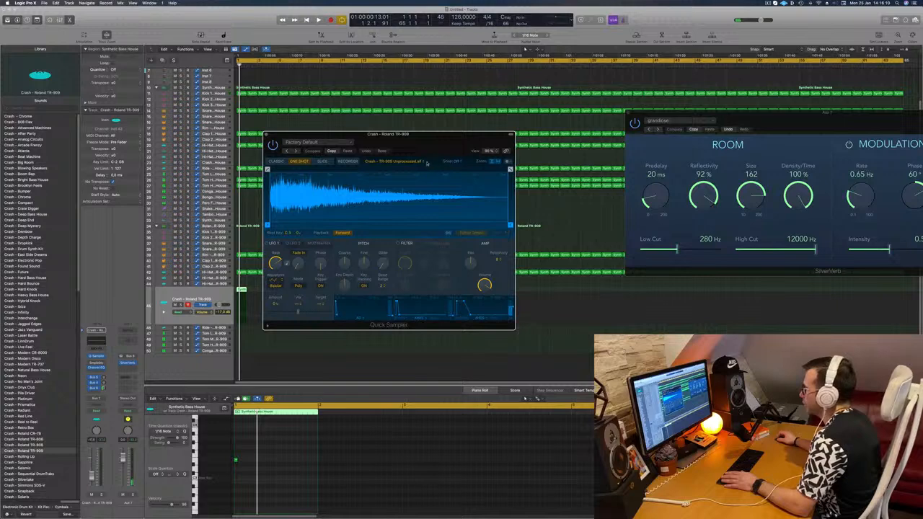
{"action": "left_click", "coordinate": [421, 162]}
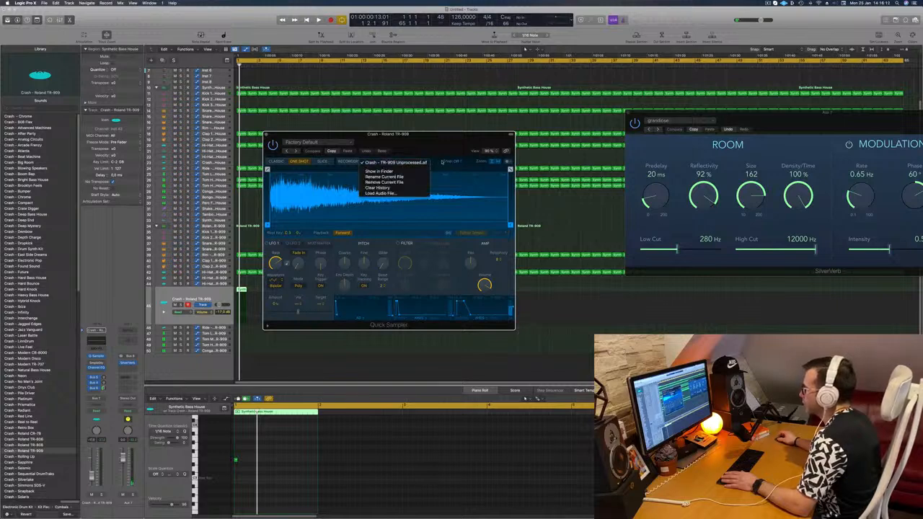
{"action": "left_click", "coordinate": [441, 162]}
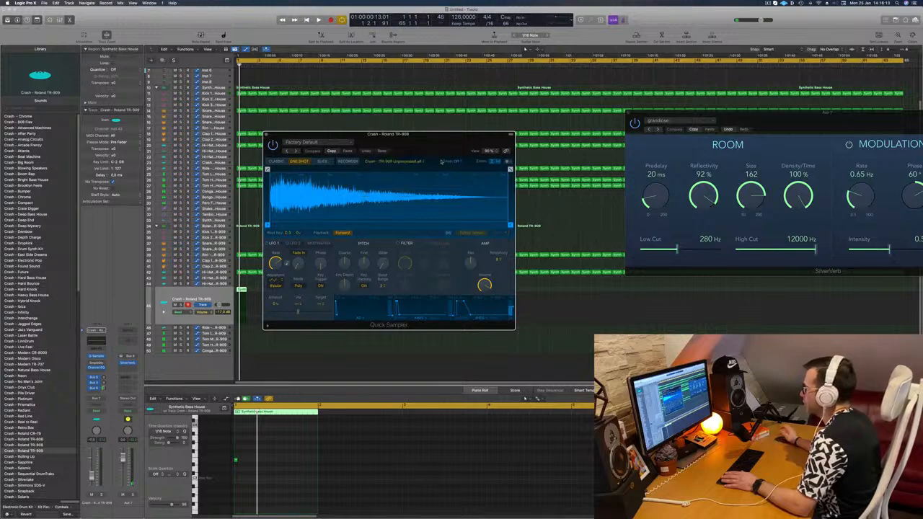
{"action": "left_click", "coordinate": [508, 163]}
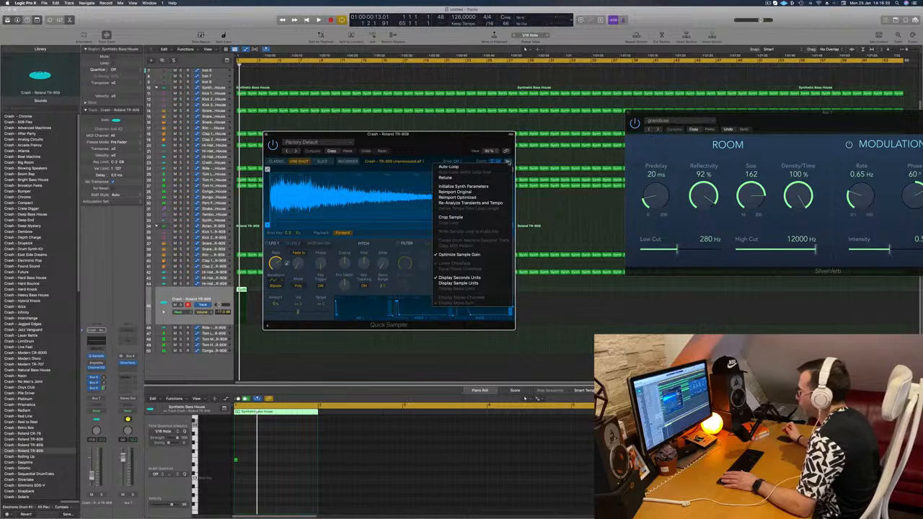
{"action": "left_click", "coordinate": [372, 237]}
{"action": "key", "text": "space"}
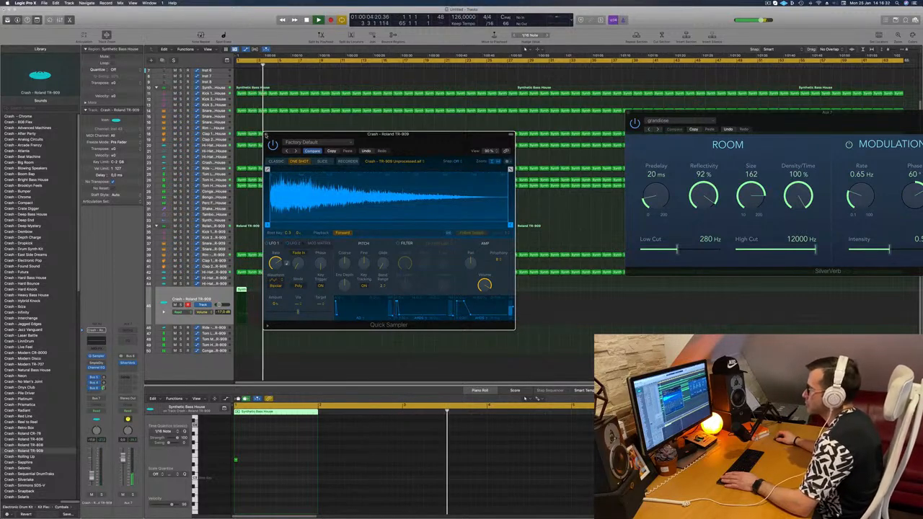
{"action": "key", "text": "super+w"}
Copy the Crash region to bars 5, 9 and 13 and restart playback.
{"action": "key", "text": "space"}
{"action": "key", "text": "space"}
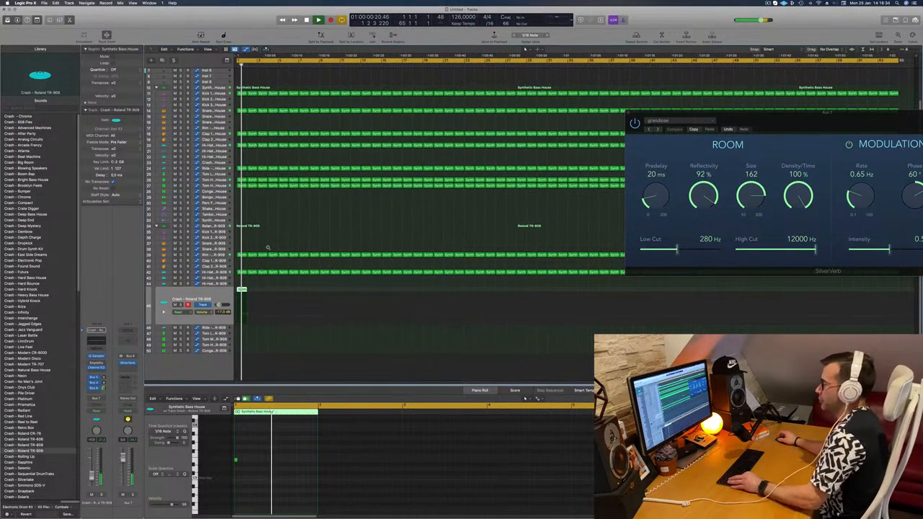
{"action": "scroll", "coordinate": [256, 281], "scroll_direction": "up", "scroll_amount": 3}
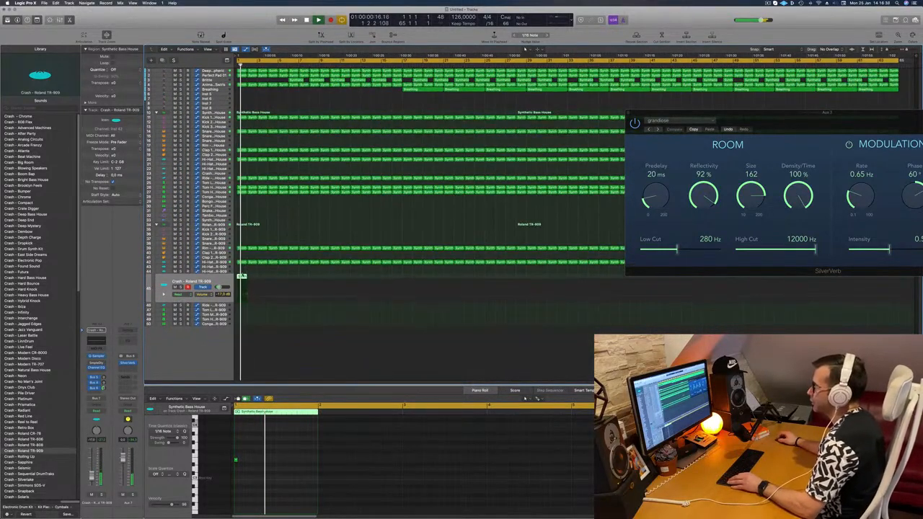
{"action": "left_click_drag", "start_coordinate": [241, 277], "coordinate": [365, 279]}
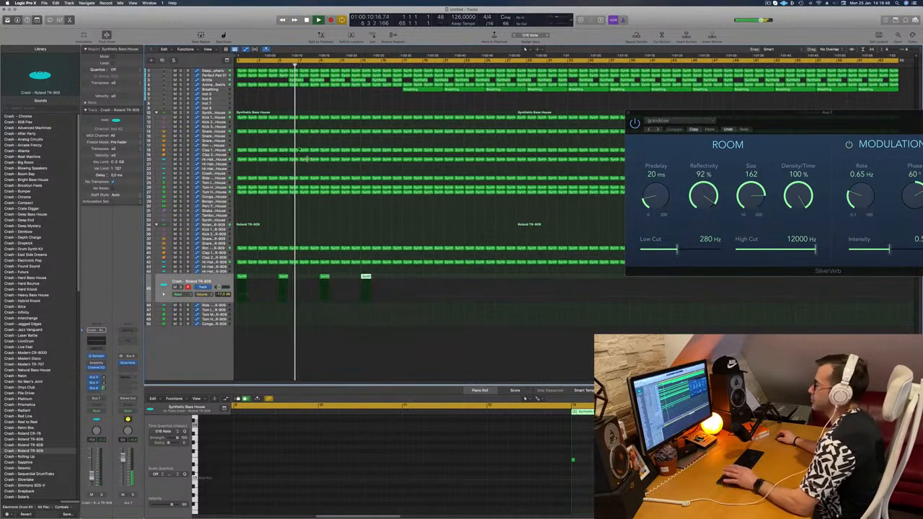
{"action": "key", "text": "Return"}
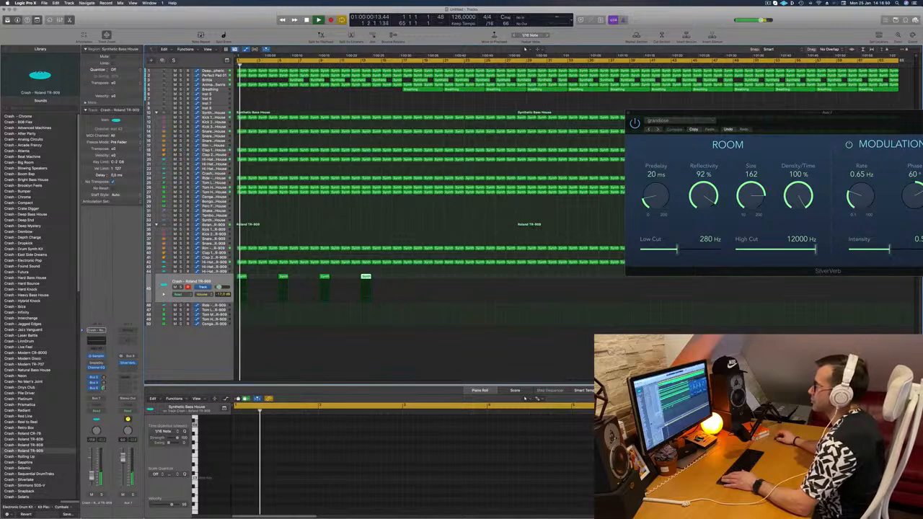
Copy the first Brittle region to bar 4, delete the Brittle region at bar 6, and restart playback.
{"action": "left_click", "coordinate": [296, 80]}
{"action": "left_click_drag", "start_coordinate": [296, 80], "coordinate": [275, 81]}
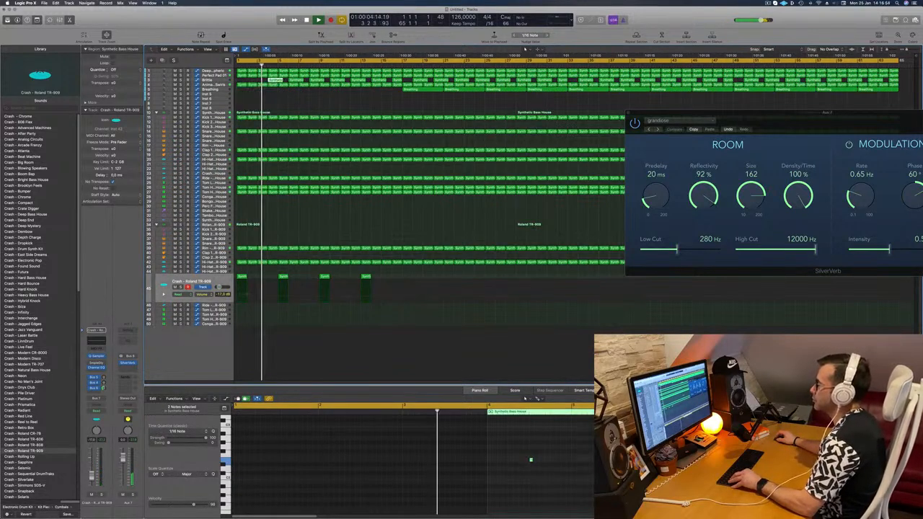
{"action": "left_click", "coordinate": [209, 80]}
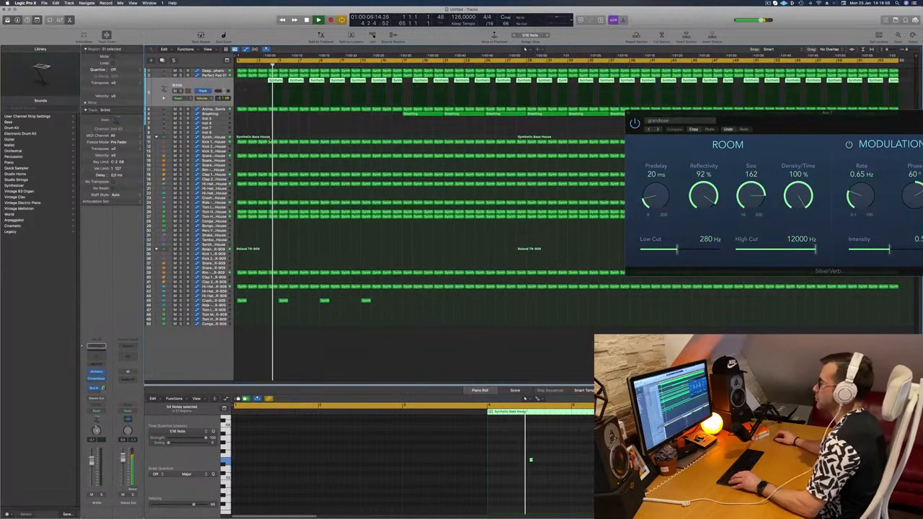
{"action": "scroll", "coordinate": [353, 200], "scroll_direction": "up", "scroll_amount": 3}
{"action": "scroll", "coordinate": [291, 94], "scroll_direction": "down", "scroll_amount": 1}
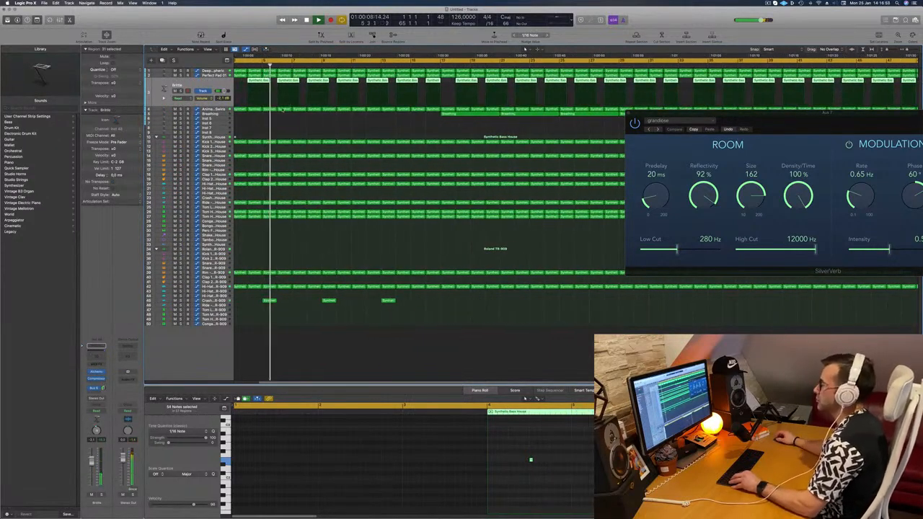
{"action": "scroll", "coordinate": [299, 84], "scroll_direction": "down", "scroll_amount": 2}
{"action": "left_click", "coordinate": [294, 80]}
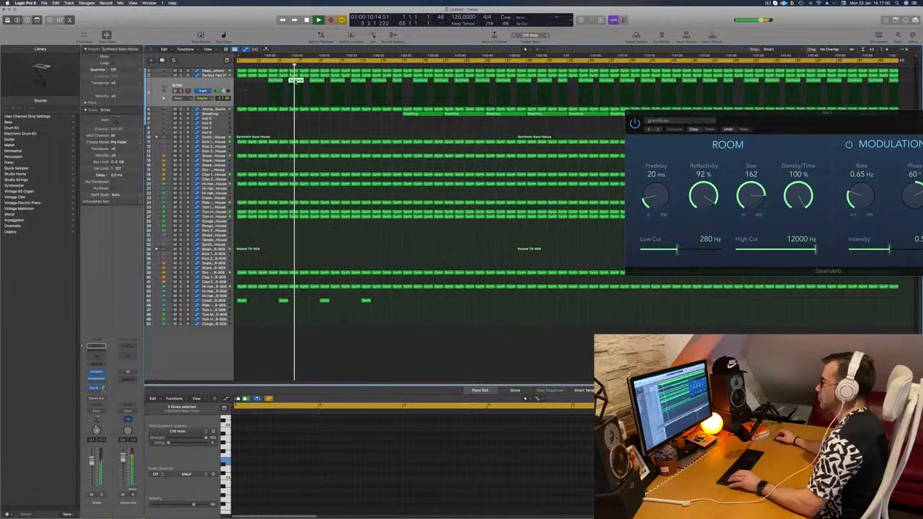
{"action": "key", "text": "Delete"}
{"action": "key", "text": "Return"}
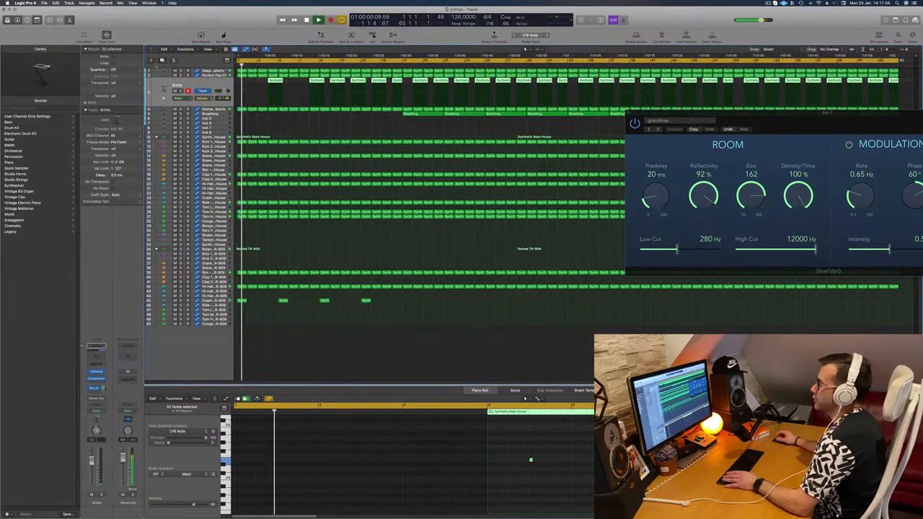
Duplicate the Brittle track and copy its bar 4 region onto the duplicate at bar 6.
{"action": "left_click", "coordinate": [161, 60]}
{"action": "left_click", "coordinate": [273, 80]}
{"action": "left_click_drag", "start_coordinate": [273, 80], "coordinate": [296, 93]}
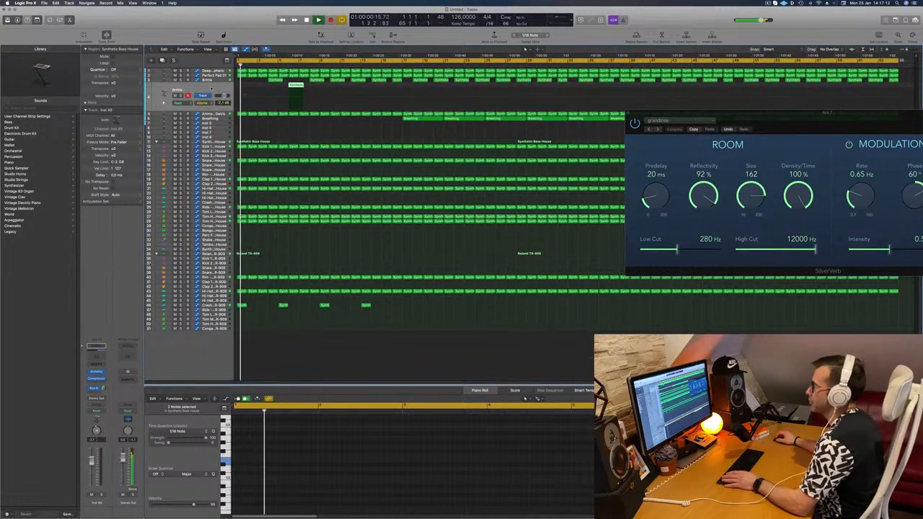
Switch the Alchemy performance snapshot on the duplicated Brittle track to Noise Drone and listen to it.
{"action": "left_click", "coordinate": [96, 372]}
{"action": "left_click_drag", "start_coordinate": [441, 78], "coordinate": [543, 147]}
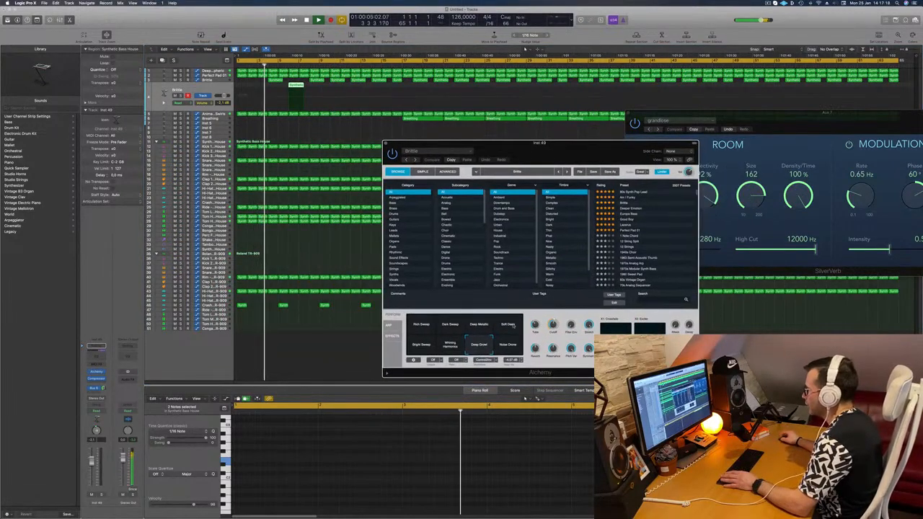
{"action": "left_click", "coordinate": [508, 345]}
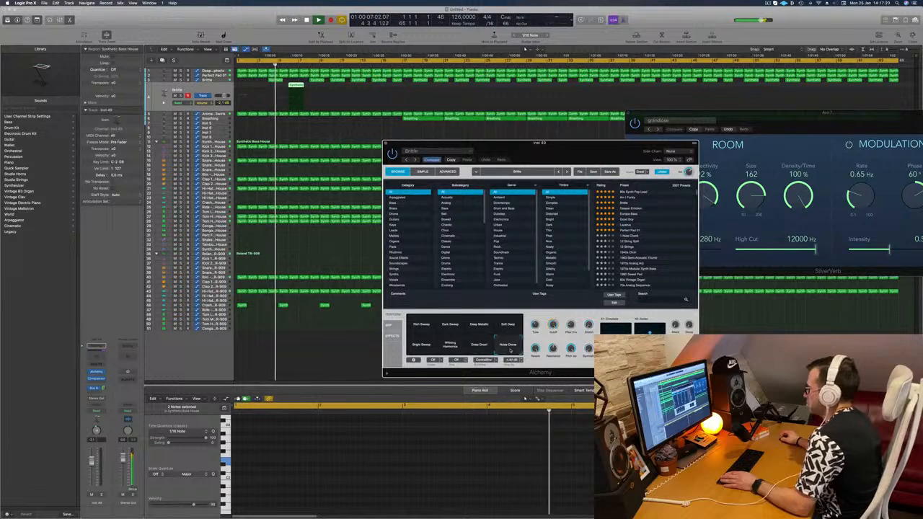
{"action": "left_click_drag", "start_coordinate": [551, 148], "coordinate": [483, 127]}
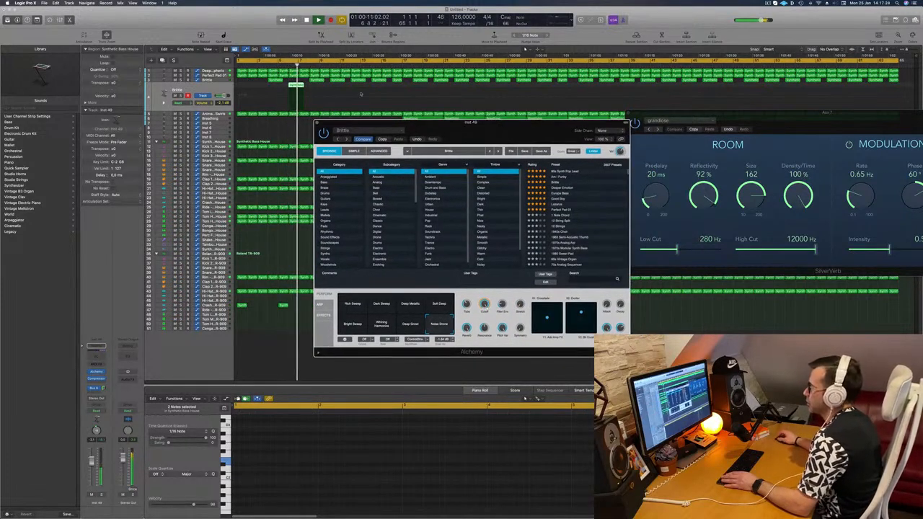
{"action": "left_click_drag", "start_coordinate": [382, 122], "coordinate": [430, 123]}
{"action": "key", "text": "space"}
{"action": "key", "text": "space"}
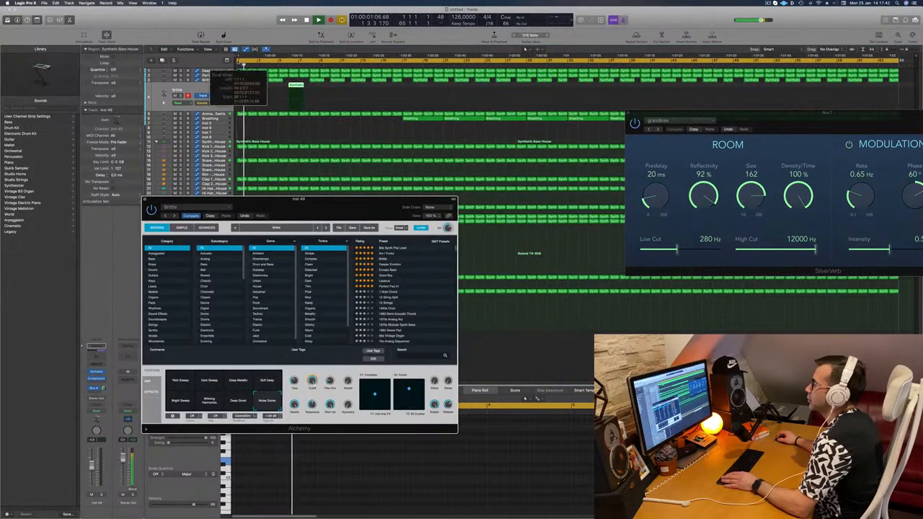
Start the cycle range at bar 7 and copy the duplicate Brittle track's region to bar 8.
{"action": "left_click", "coordinate": [239, 62]}
{"action": "left_click_drag", "start_coordinate": [239, 62], "coordinate": [308, 87]}
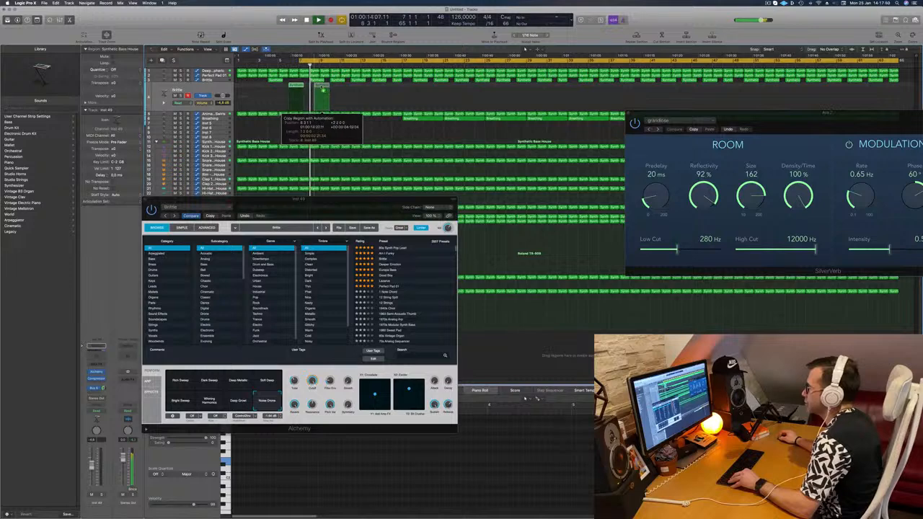
{"action": "left_click_drag", "start_coordinate": [318, 91], "coordinate": [318, 88]}
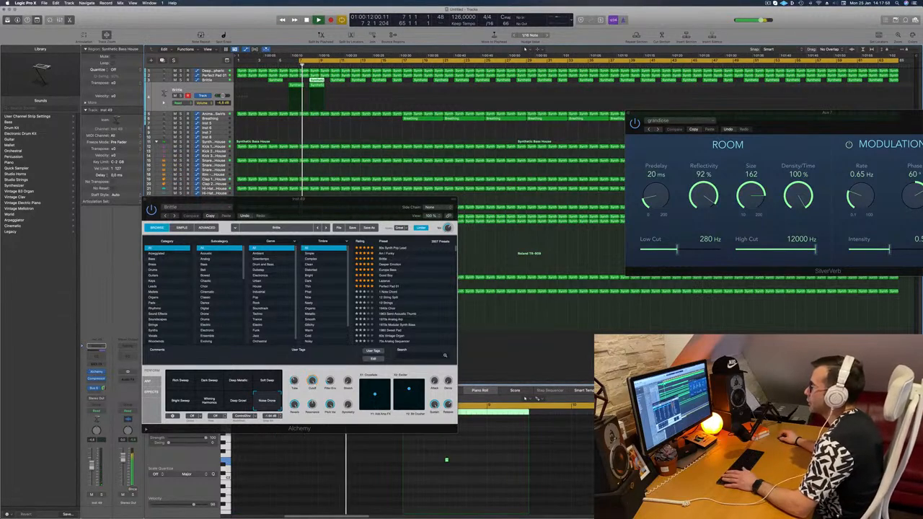
Delete the original Brittle track's region at bar 10 and move the duplicate track's bar 8 region to bar 10.
{"action": "left_click", "coordinate": [343, 80]}
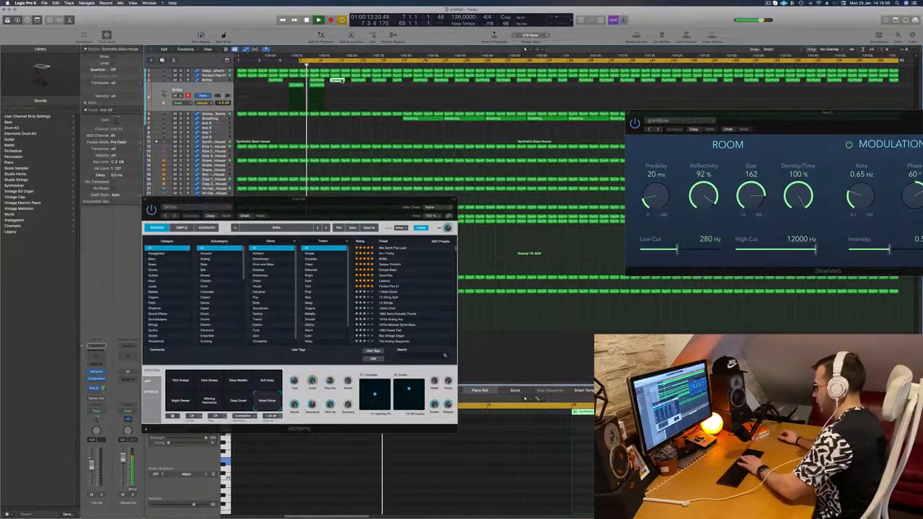
{"action": "key", "text": "Delete"}
{"action": "left_click_drag", "start_coordinate": [316, 87], "coordinate": [337, 87]}
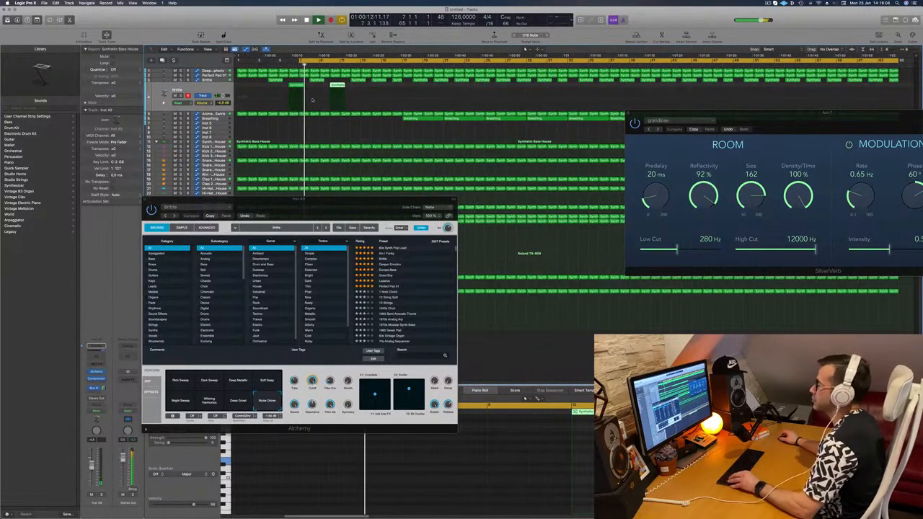
Close Alchemy, delete the original Brittle region at bar 14, and copy the duplicate track's bar 10 region to bar 14.
{"action": "left_click", "coordinate": [145, 200]}
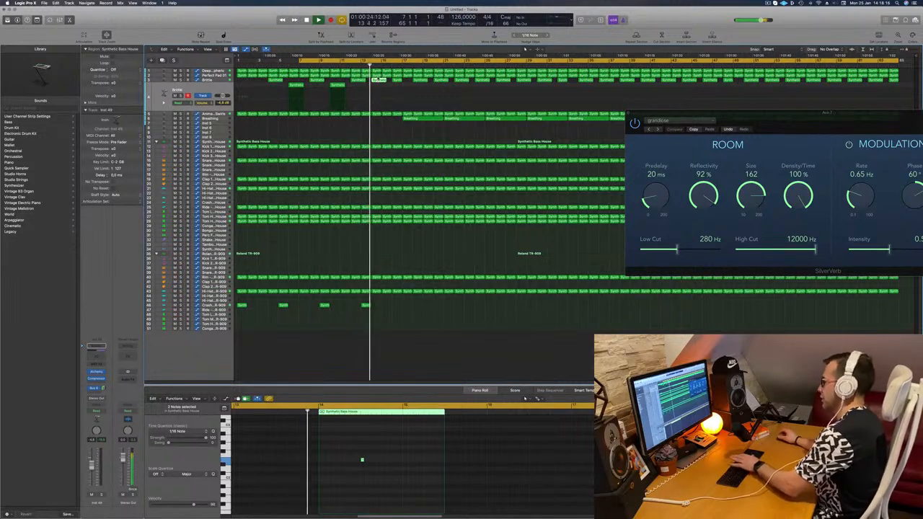
{"action": "key", "text": "Delete"}
{"action": "key", "text": "Return"}
{"action": "left_click", "coordinate": [334, 87]}
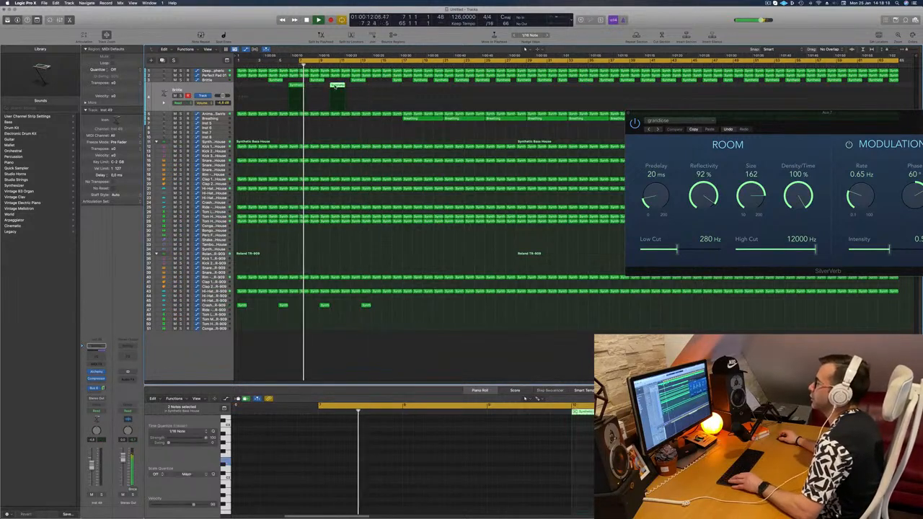
{"action": "left_click_drag", "start_coordinate": [335, 87], "coordinate": [374, 90]}
Open the Alchemy instrument of the Animated Swirls track during playback, keeping its regions in view.
{"action": "left_click", "coordinate": [209, 114]}
{"action": "key", "text": "space"}
{"action": "key", "text": "space"}
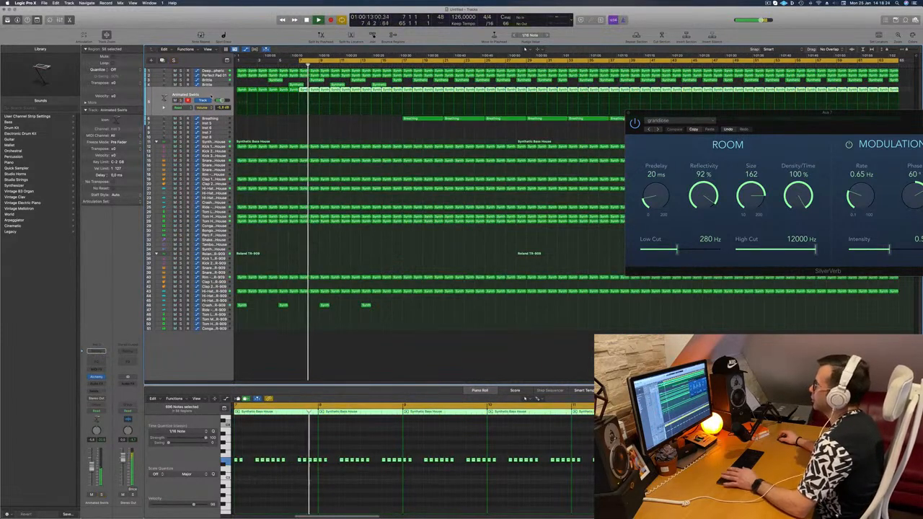
{"action": "left_click", "coordinate": [96, 377]}
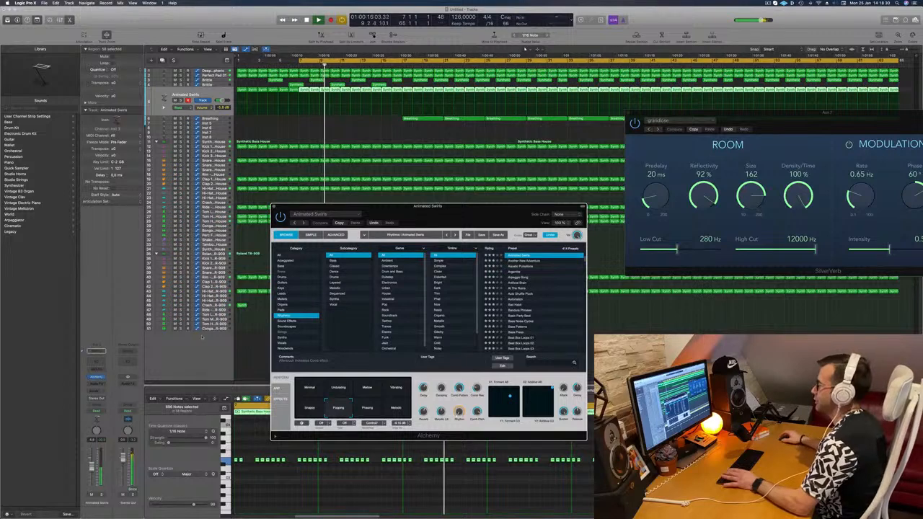
{"action": "left_click_drag", "start_coordinate": [499, 210], "coordinate": [494, 170]}
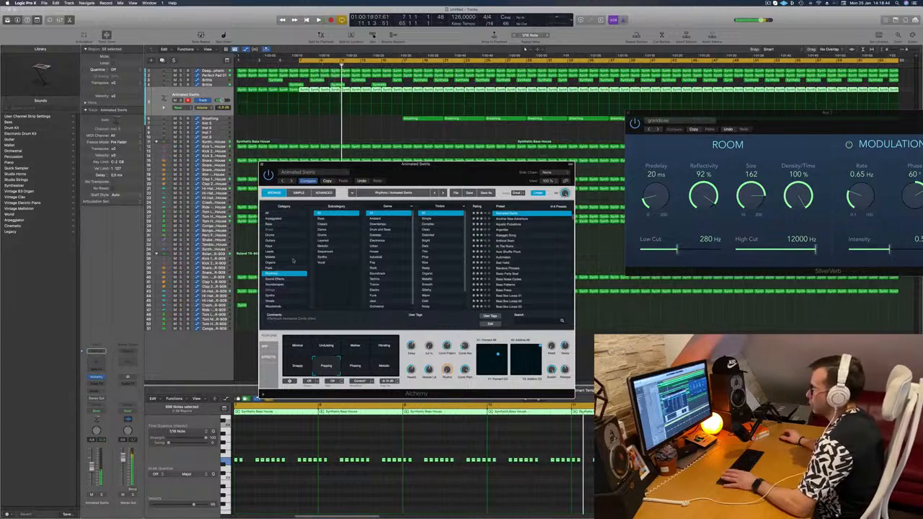
Set the Animated Swirls track's automation mode to Touch and record movements of Alchemy's Comb Pattern control during playback.
{"action": "left_click", "coordinate": [97, 412]}
{"action": "left_click", "coordinate": [99, 416]}
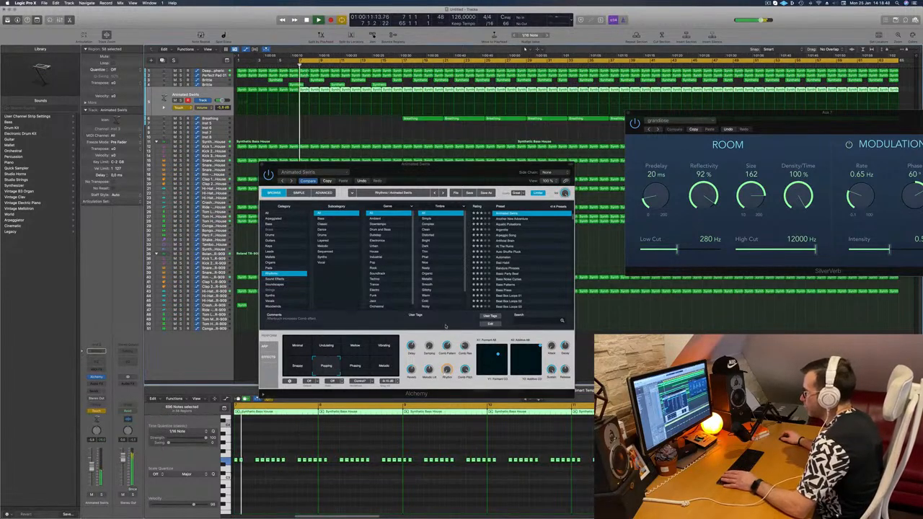
{"action": "left_click_drag", "start_coordinate": [447, 351], "coordinate": [457, 325]}
{"action": "key", "text": "space"}
Replace the recorded Animated Swirls automation with a repeating rise-and-fall zigzag starting at bar 7, and enlarge the track's height.
{"action": "left_click", "coordinate": [309, 98]}
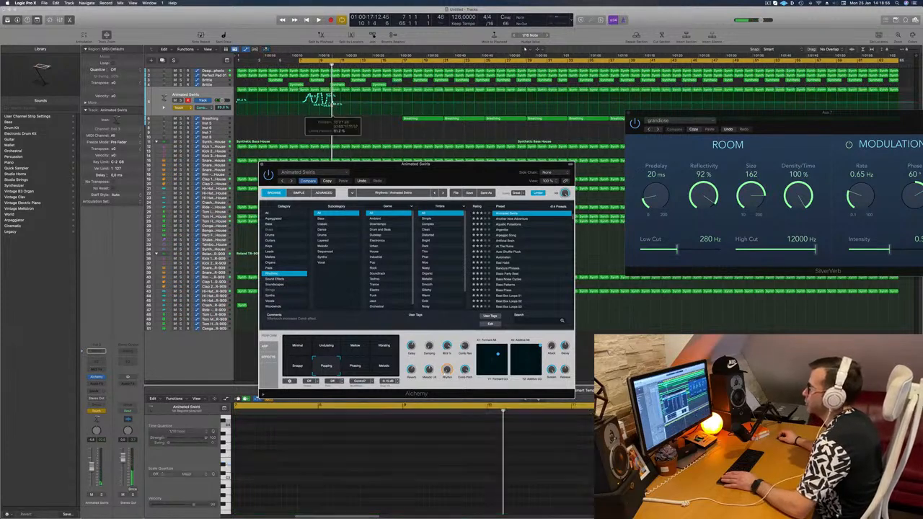
{"action": "left_click", "coordinate": [301, 104]}
{"action": "left_click_drag", "start_coordinate": [309, 96], "coordinate": [310, 101]}
{"action": "key", "text": "space"}
{"action": "key", "text": "space"}
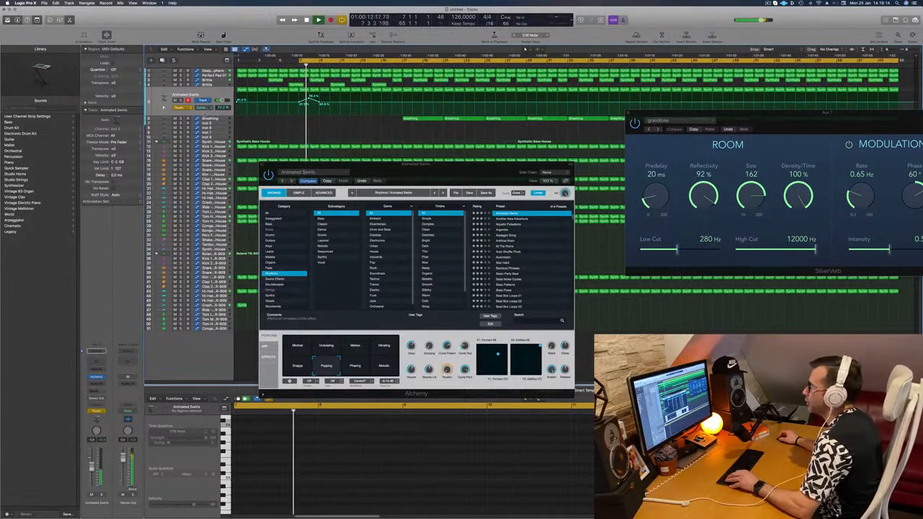
{"action": "left_click_drag", "start_coordinate": [205, 115], "coordinate": [205, 171]}
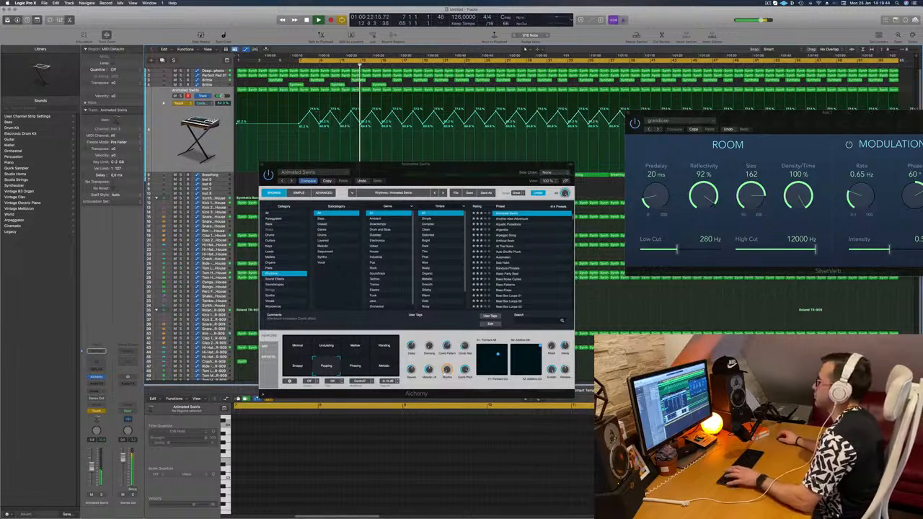
Set the Animated Swirls track's automation mode to Read and close its Alchemy instrument.
{"action": "left_click", "coordinate": [184, 102]}
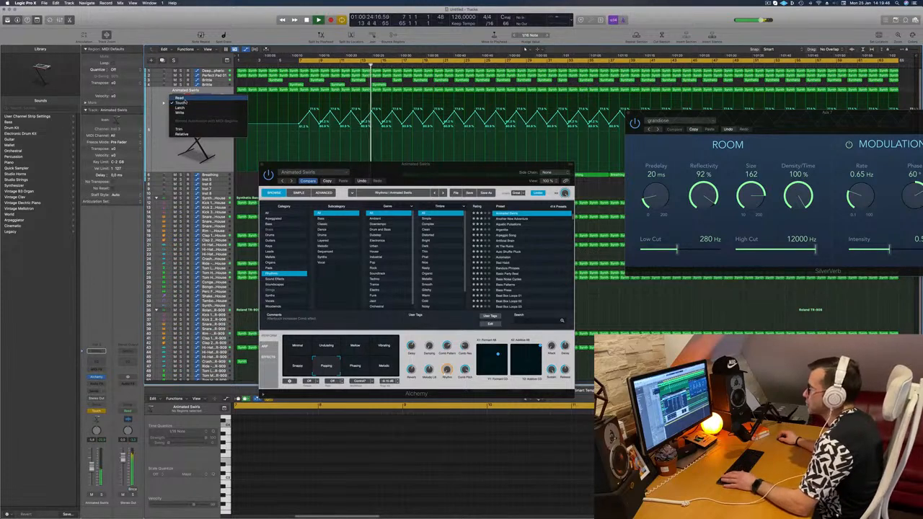
{"action": "left_click", "coordinate": [180, 102]}
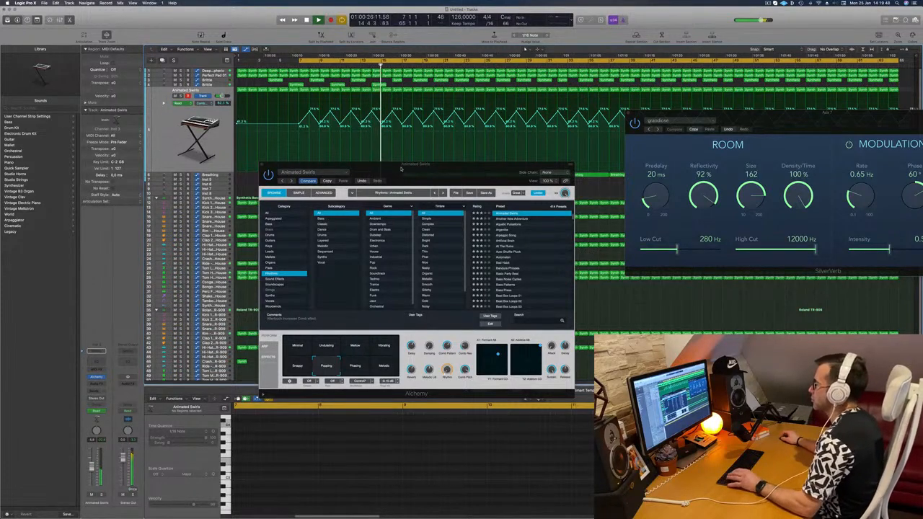
{"action": "left_click_drag", "start_coordinate": [401, 168], "coordinate": [347, 171]}
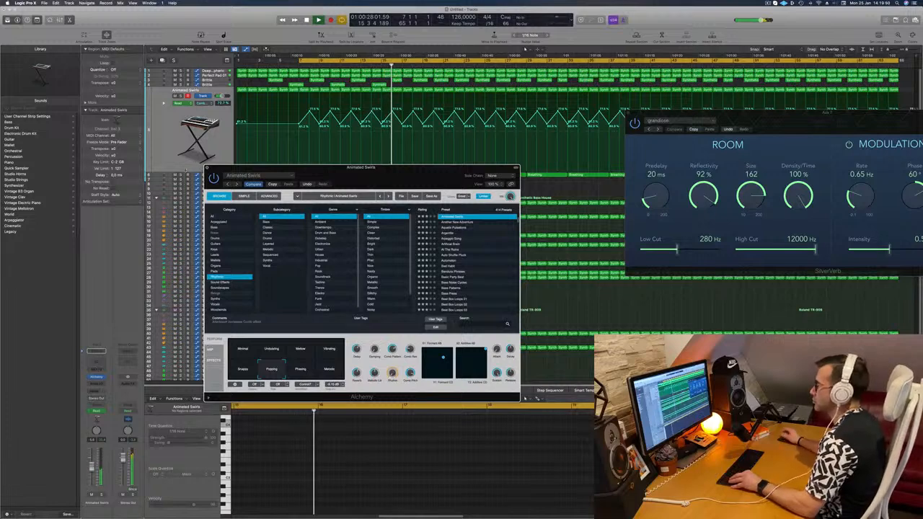
{"action": "left_click", "coordinate": [207, 168]}
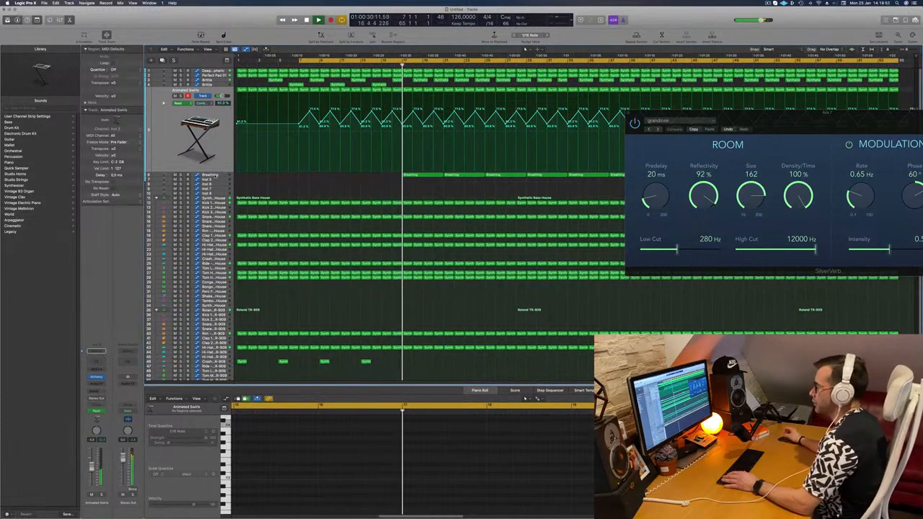
Raise the master Mix in the Breathing track's Step FX and close the effect.
{"action": "left_click", "coordinate": [210, 175]}
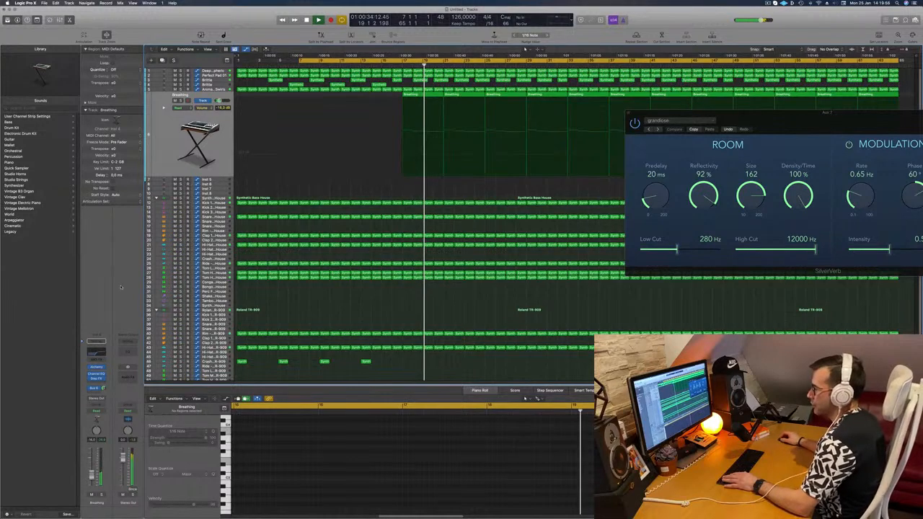
{"action": "left_click", "coordinate": [96, 375]}
{"action": "left_click_drag", "start_coordinate": [599, 225], "coordinate": [603, 164]}
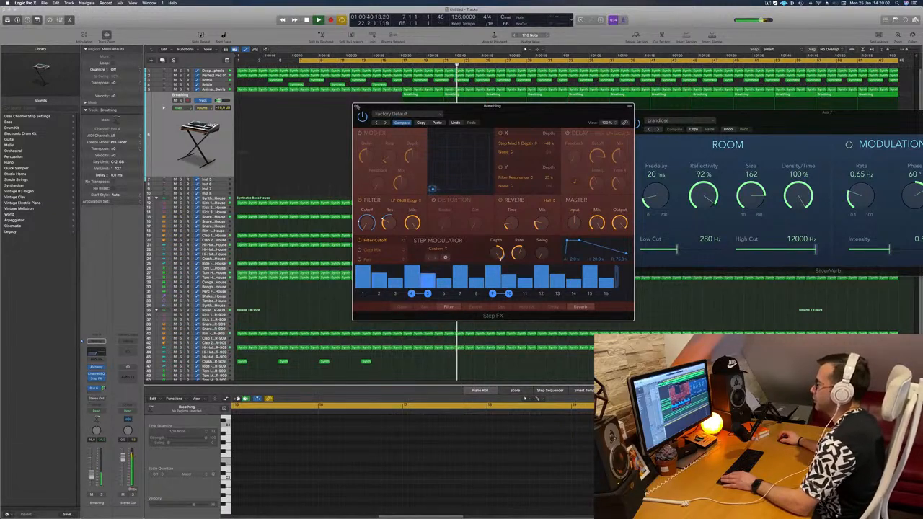
{"action": "left_click", "coordinate": [356, 106]}
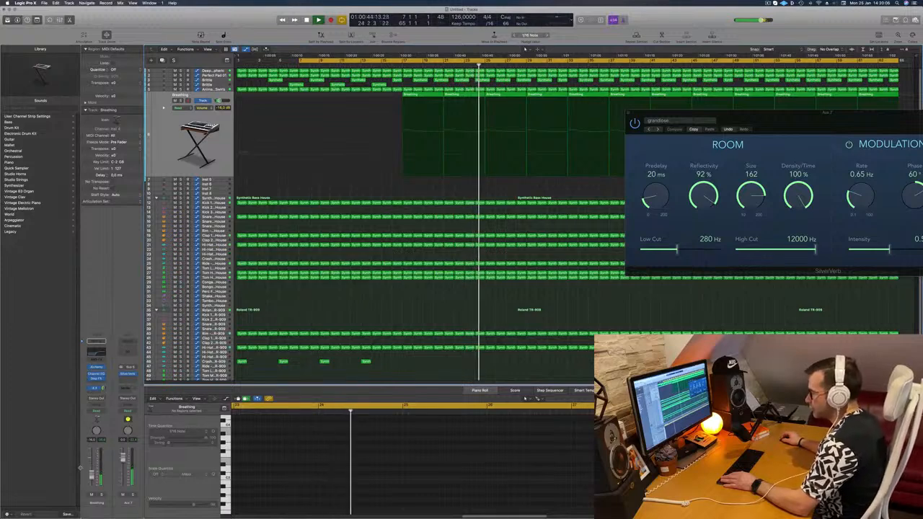
Set the low cut in the Breathing track's Channel EQ to 890 Hz, lower the track's volume slightly, and close the EQ.
{"action": "left_click", "coordinate": [93, 354]}
{"action": "mouse_move", "coordinate": [521, 196]}
{"action": "left_mouse_down"}
{"action": "mouse_move", "coordinate": [432, 199]}
{"action": "mouse_move", "coordinate": [535, 186]}
{"action": "left_mouse_up"}
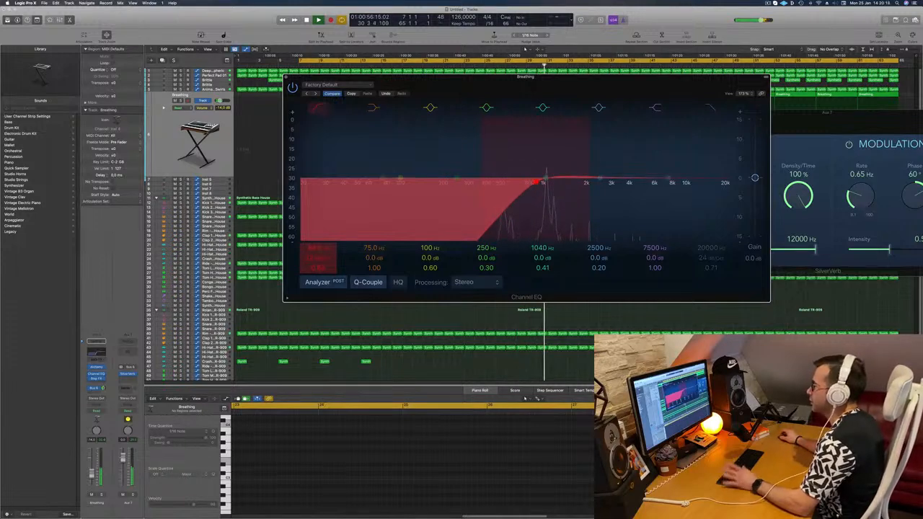
{"action": "left_click_drag", "start_coordinate": [91, 472], "coordinate": [92, 473]}
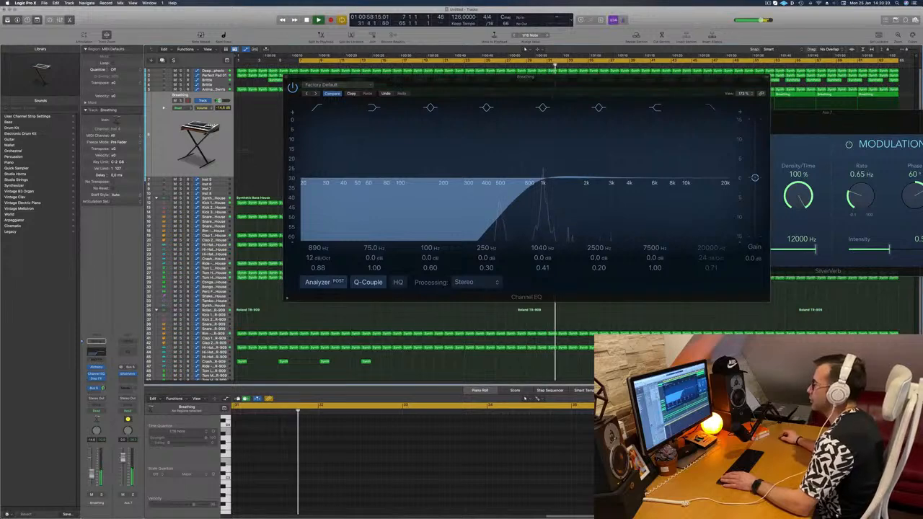
{"action": "left_click", "coordinate": [285, 78]}
Restart playback from the beginning of the cycle range and close the SilverVerb effect of Aux 7.
{"action": "key", "text": "space"}
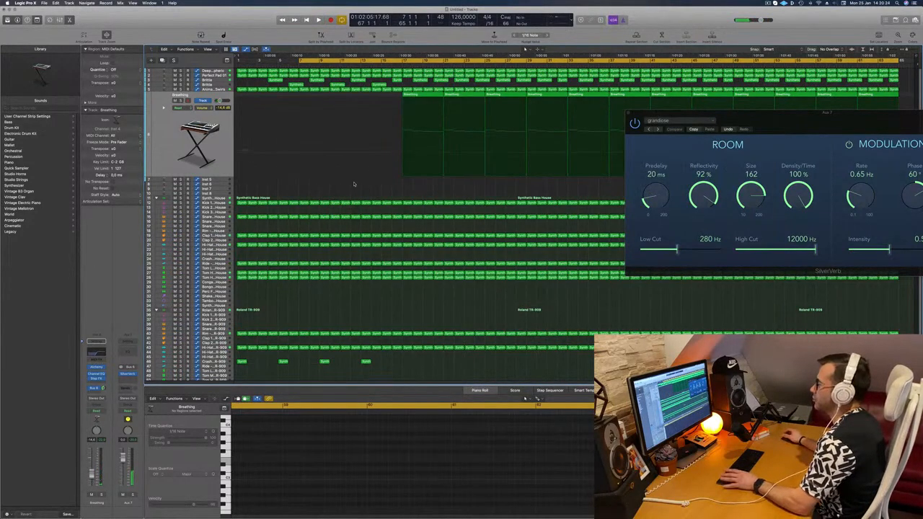
{"action": "key", "text": "space"}
{"action": "left_click_drag", "start_coordinate": [643, 113], "coordinate": [182, 119]}
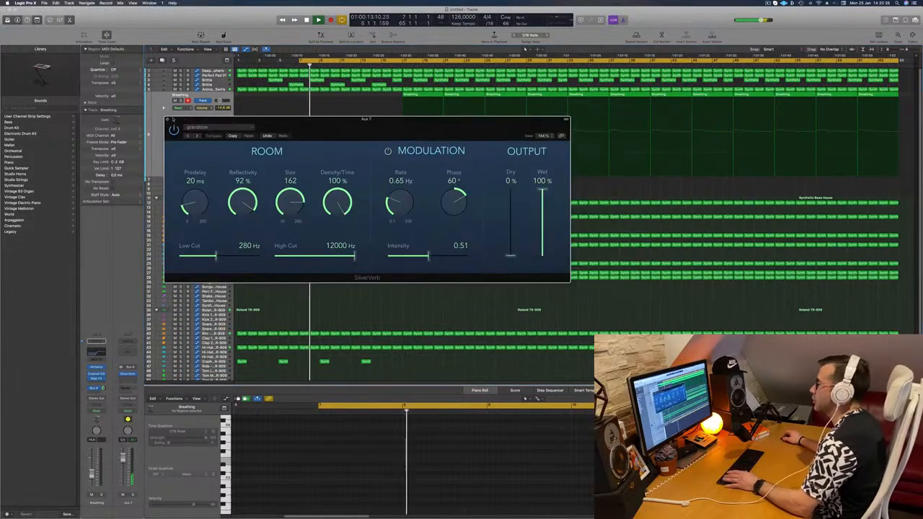
{"action": "left_click", "coordinate": [168, 119]}
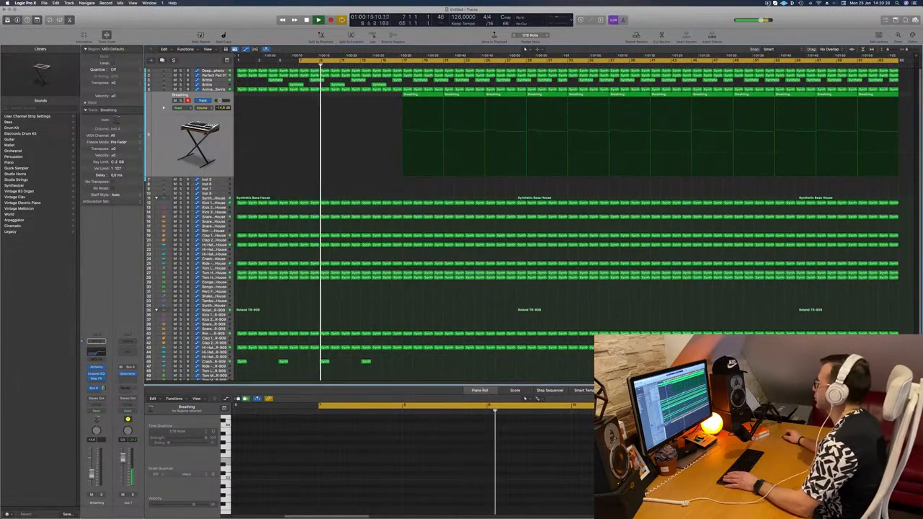